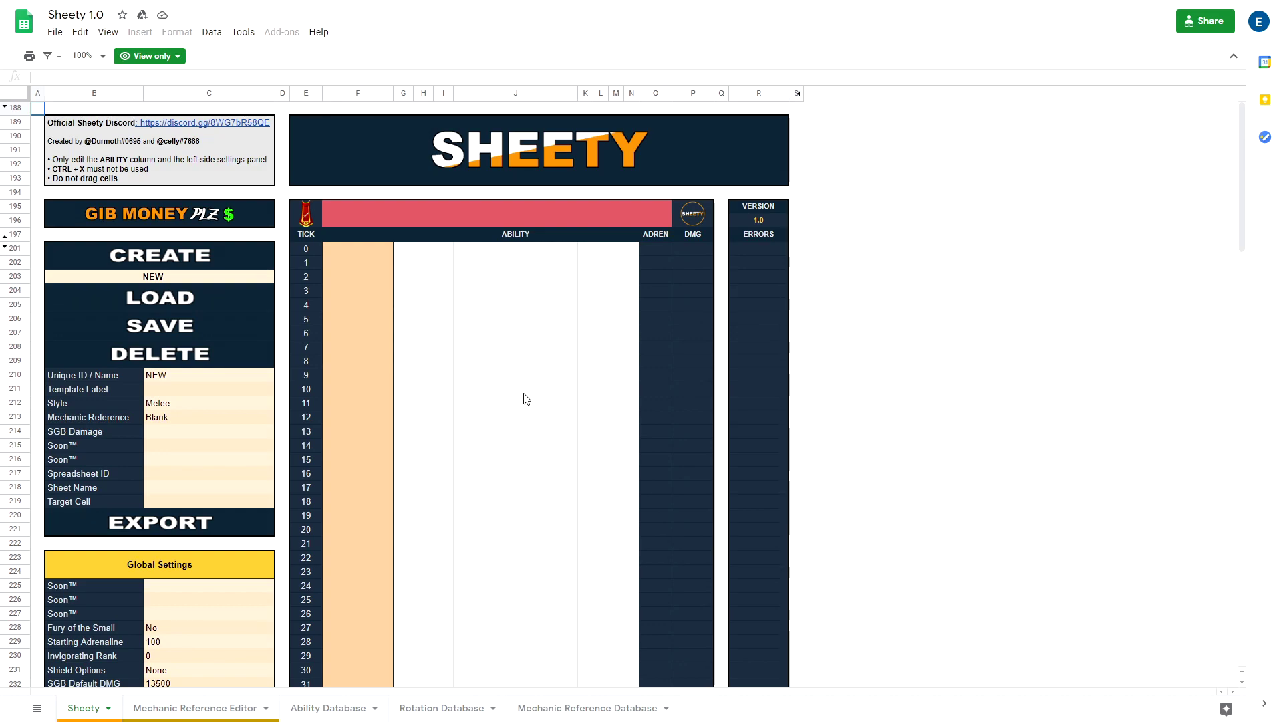
Make a copy of the Sheety 1.0 spreadsheet in My Drive, naming it "My Personal Sheety".
left_click(57, 35)
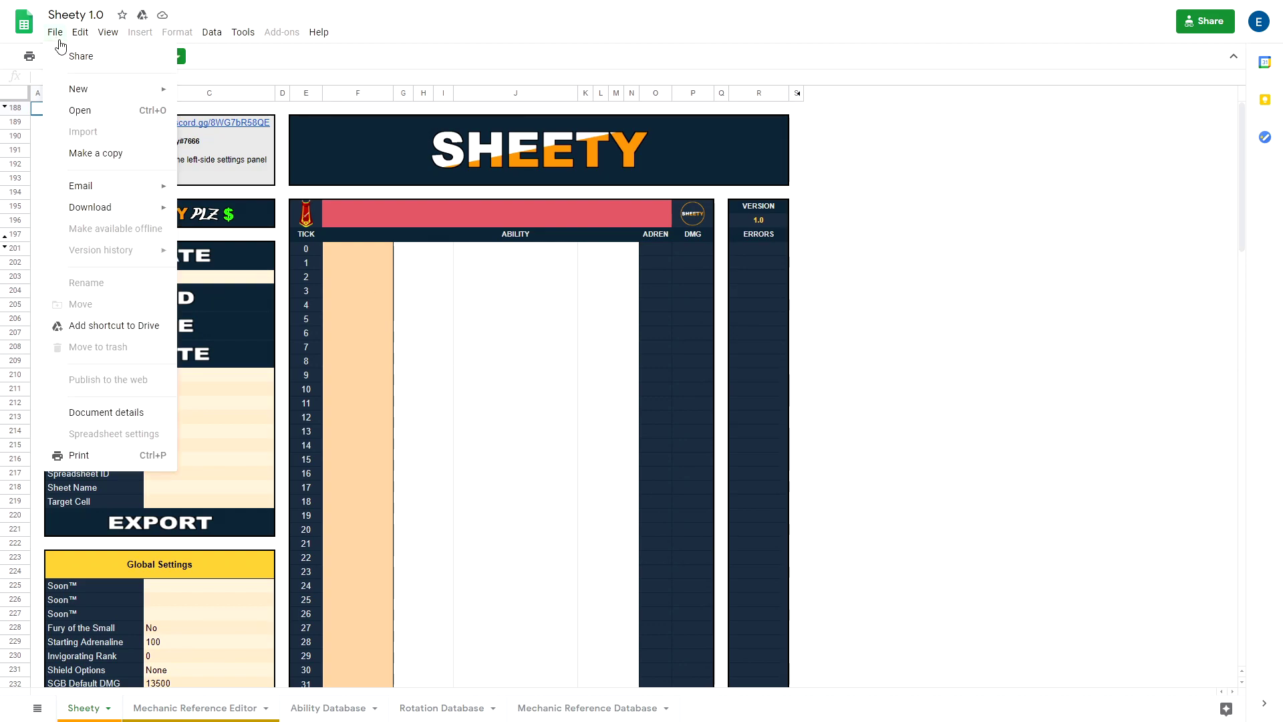
left_click(100, 153)
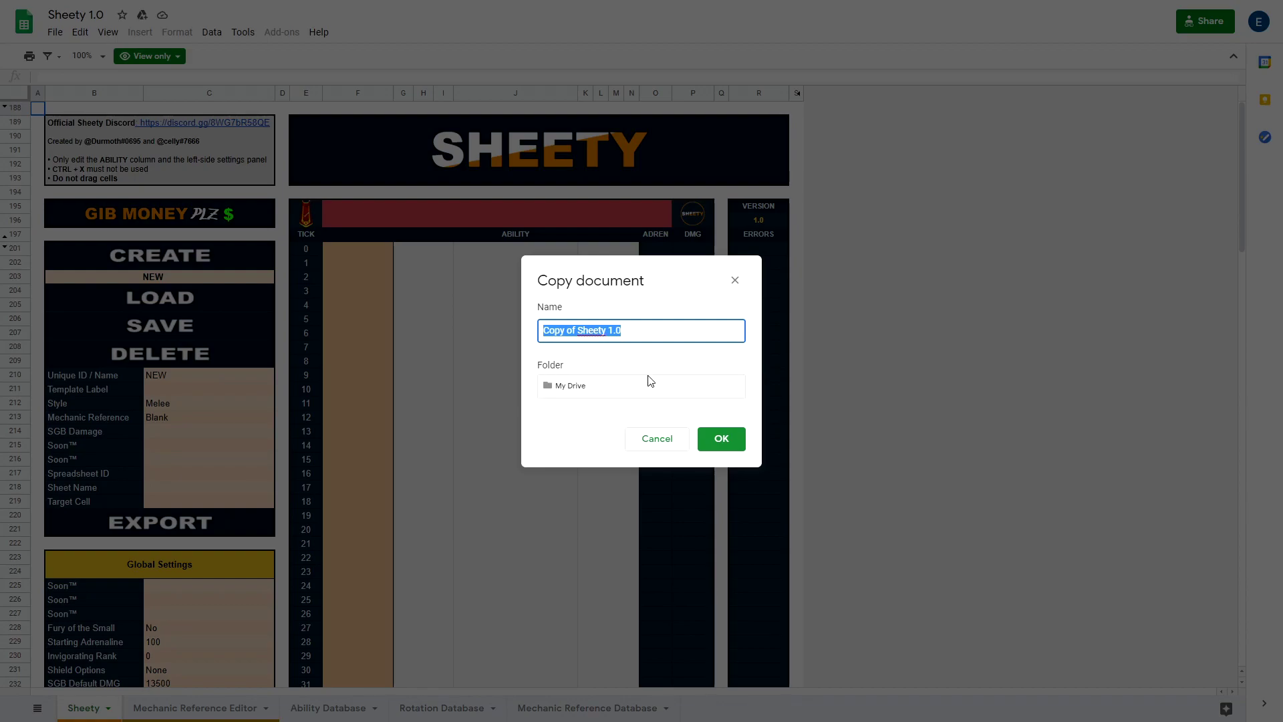
type("My Personal S")
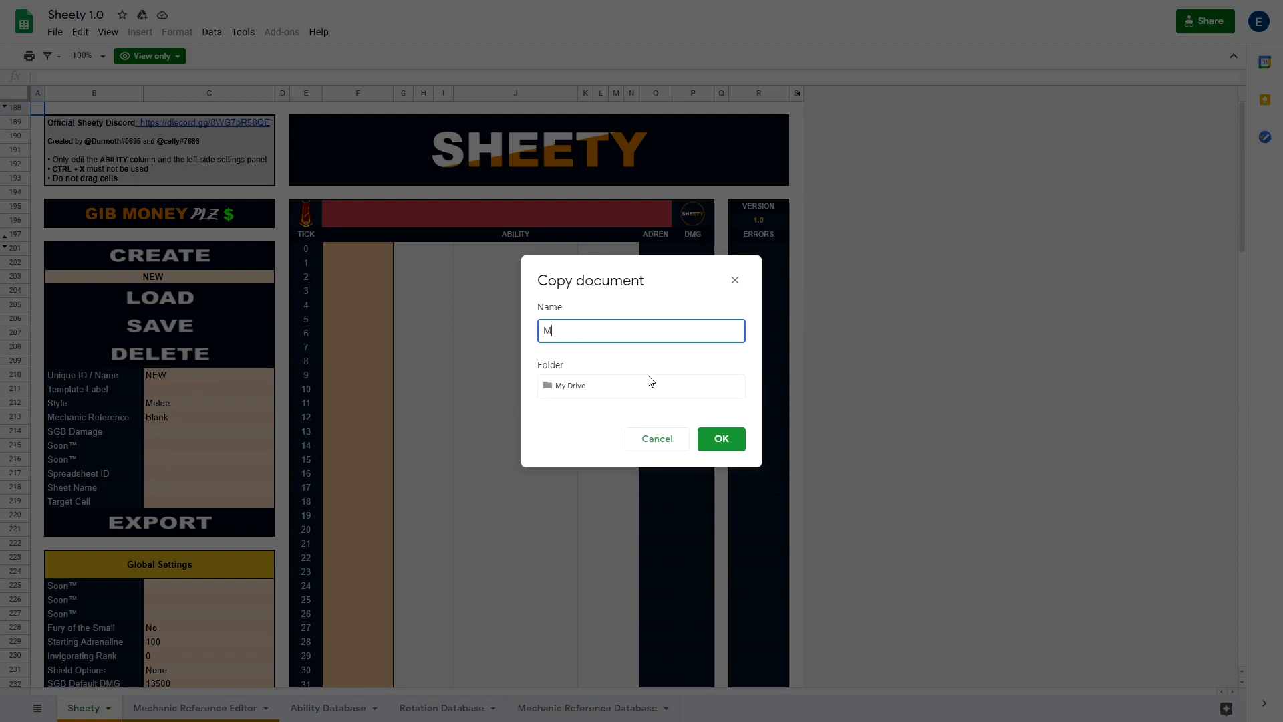
type("eety")
left_click(721, 439)
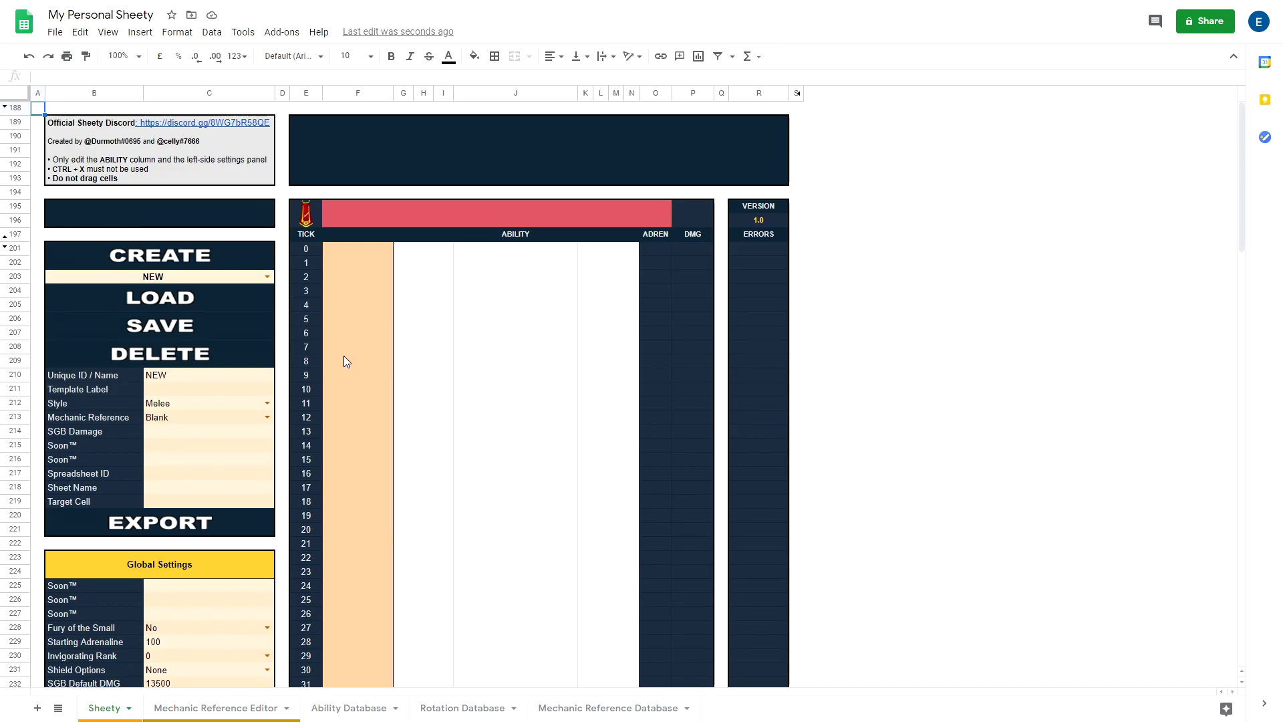
scroll(360, 374, "down", 1)
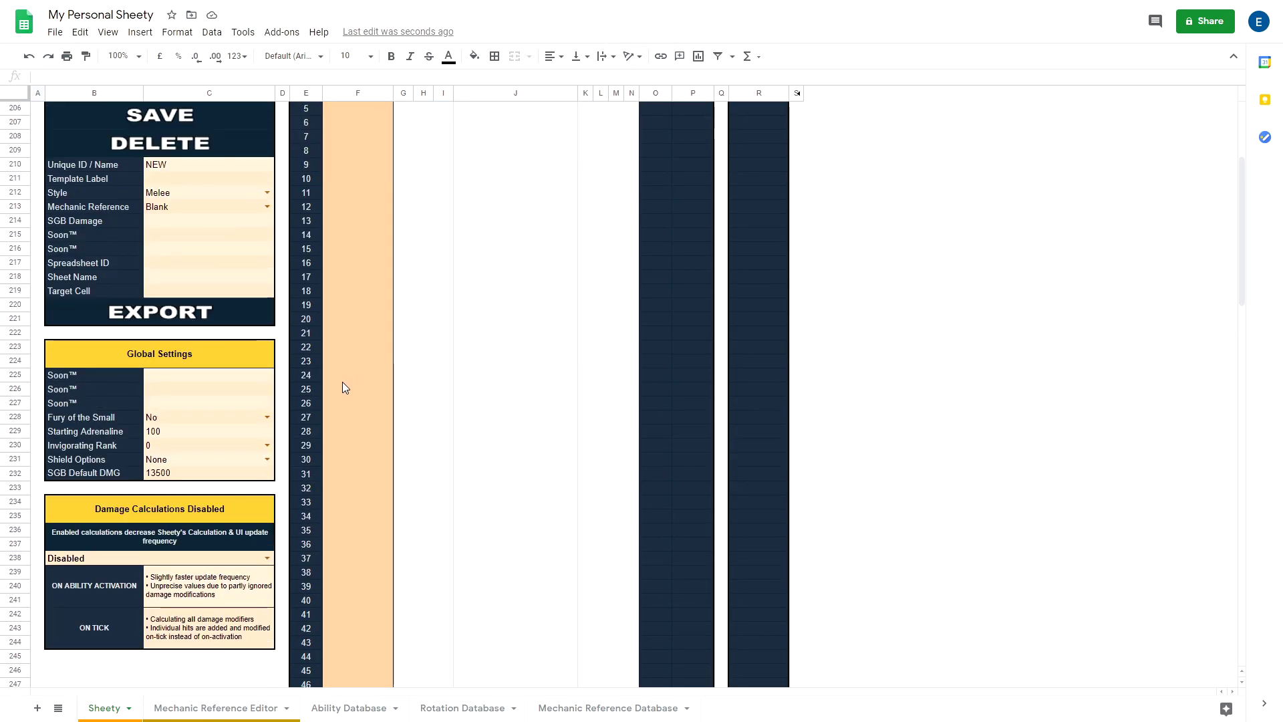
scroll(342, 387, "up", 1)
left_click(265, 263)
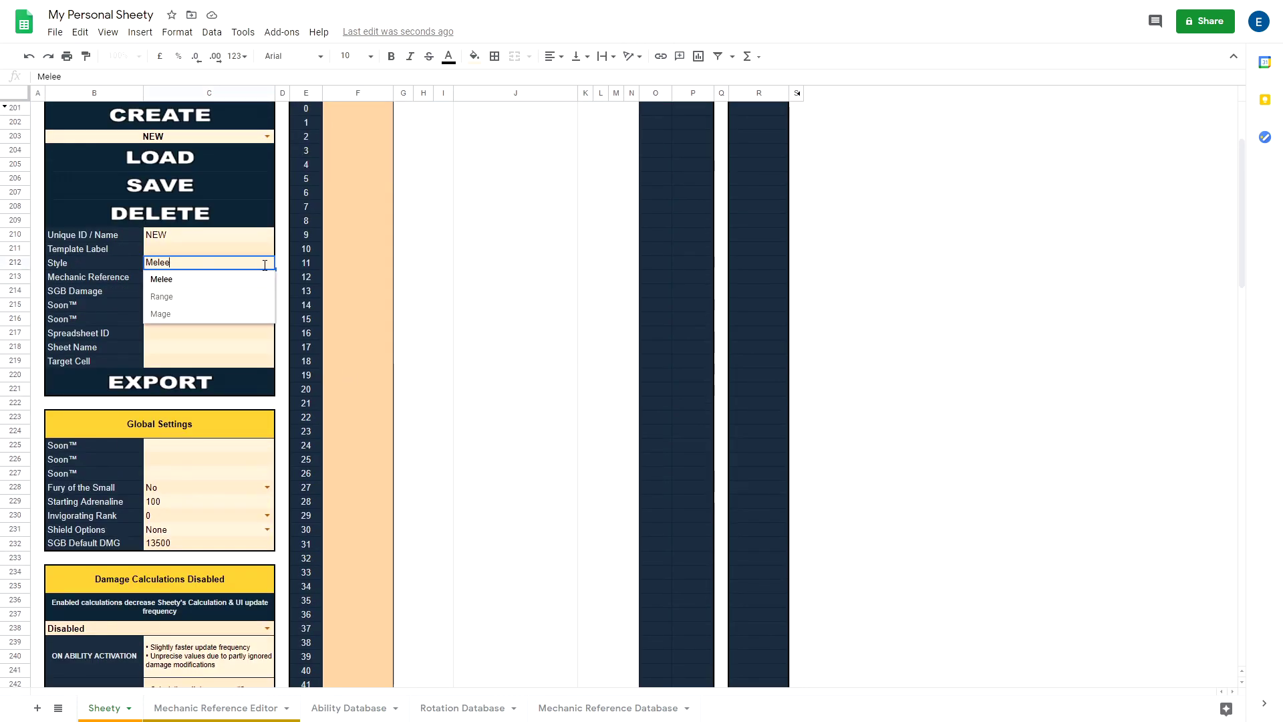
left_click(348, 395)
Set Fury of the Small to Yes in the Global Settings.
scroll(245, 476, "down", 1)
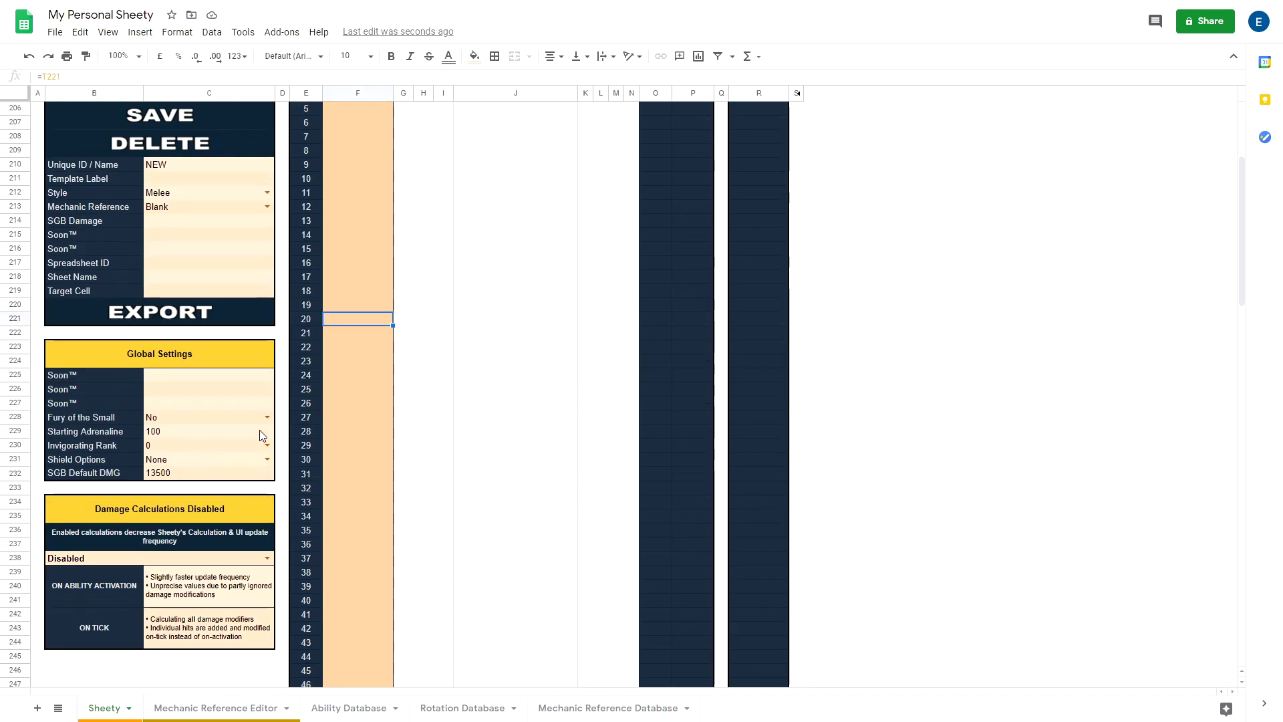
left_click(269, 417)
left_click(225, 434)
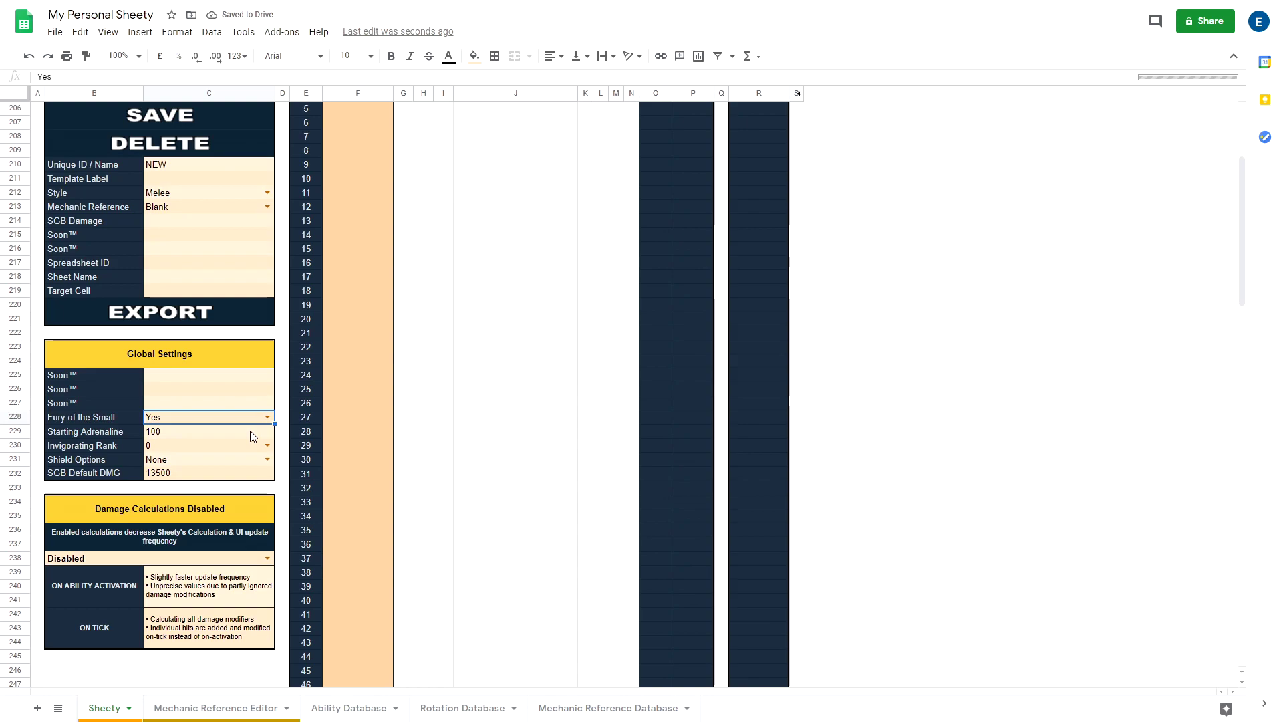
Try Starting Adrenaline values of 50 and 75 in the Global Settings, and restore the setting to 100.
left_click(252, 435)
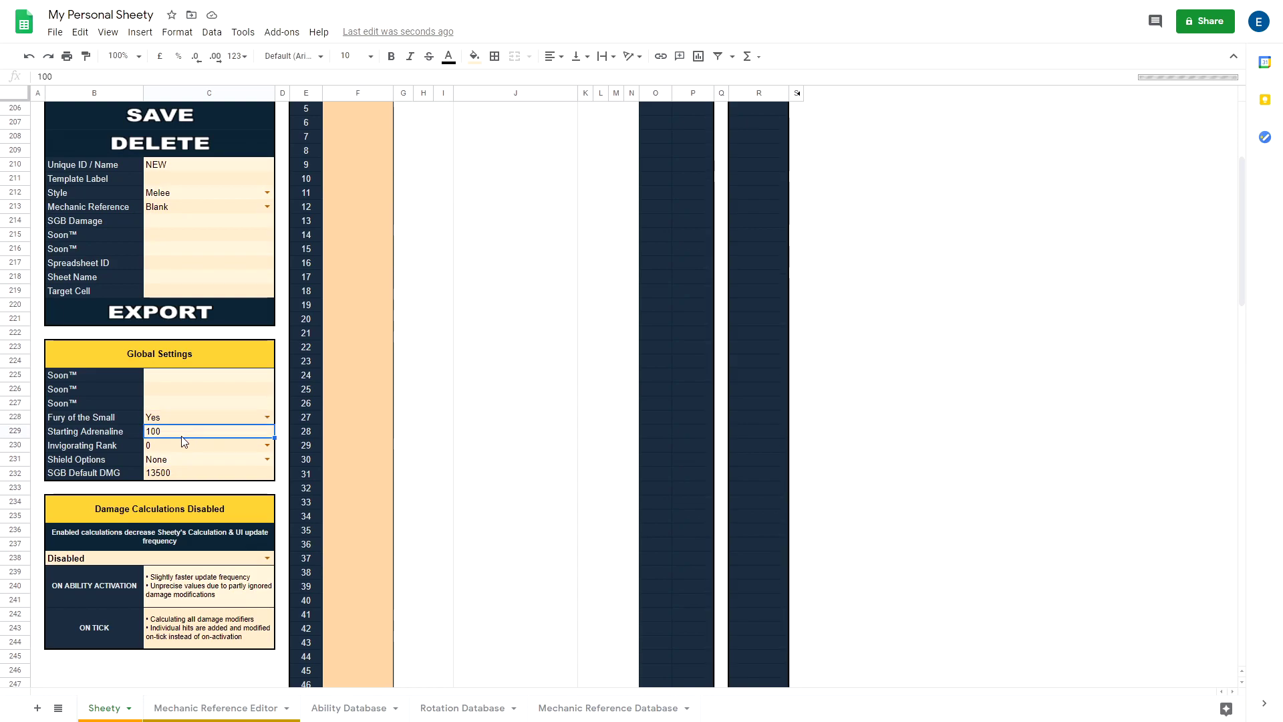
scroll(401, 427, "up", 3)
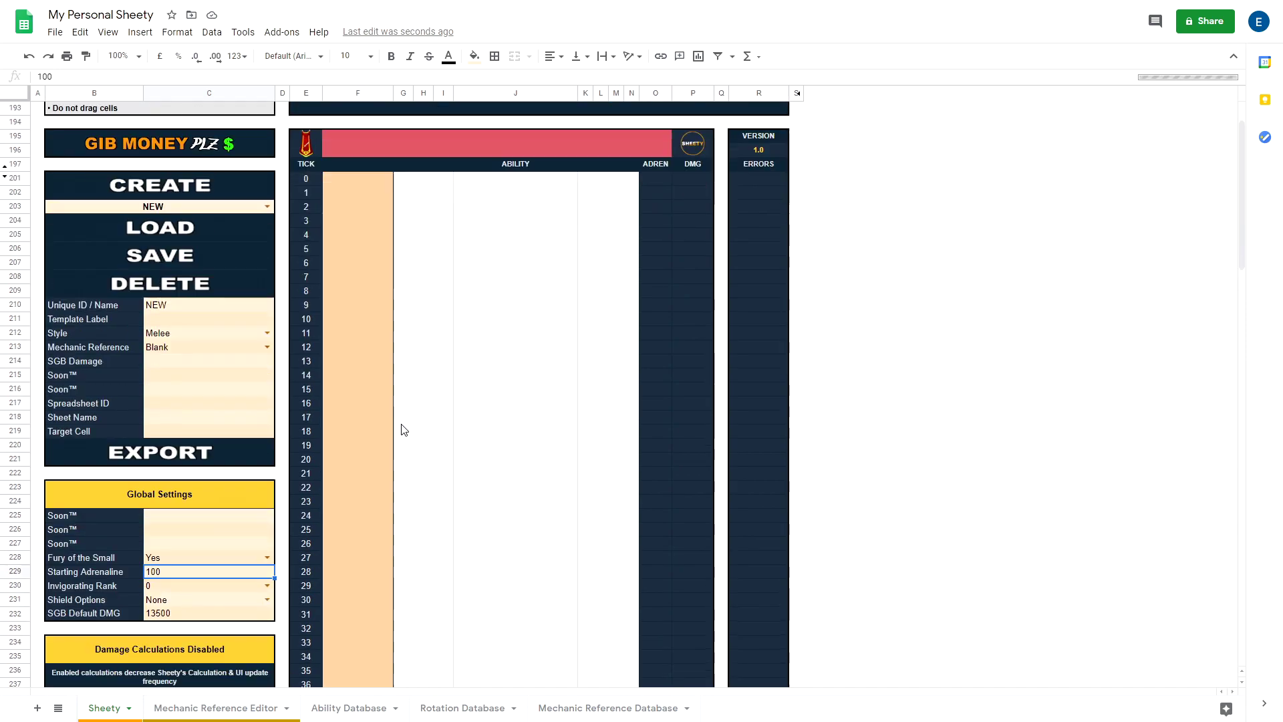
scroll(404, 429, "down", 1)
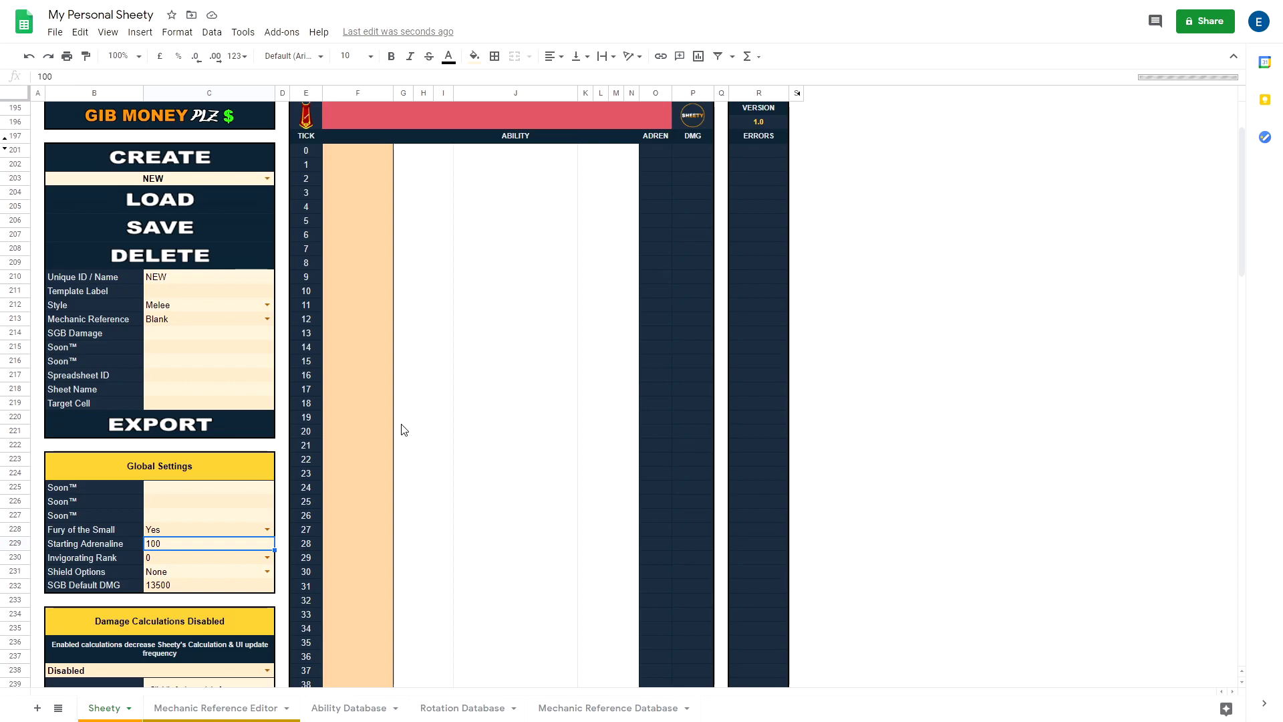
type("50")
left_click(402, 422)
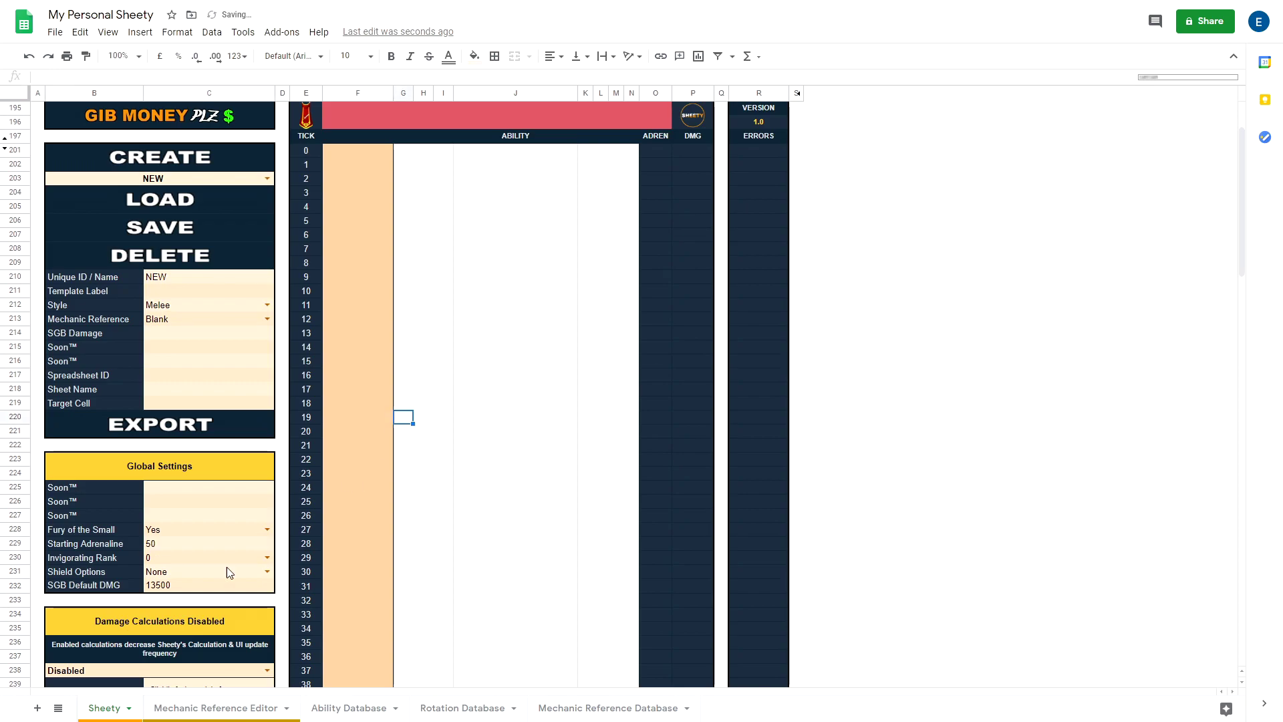
left_click(197, 547)
type("75")
left_click(358, 530)
left_click(222, 545)
type("100")
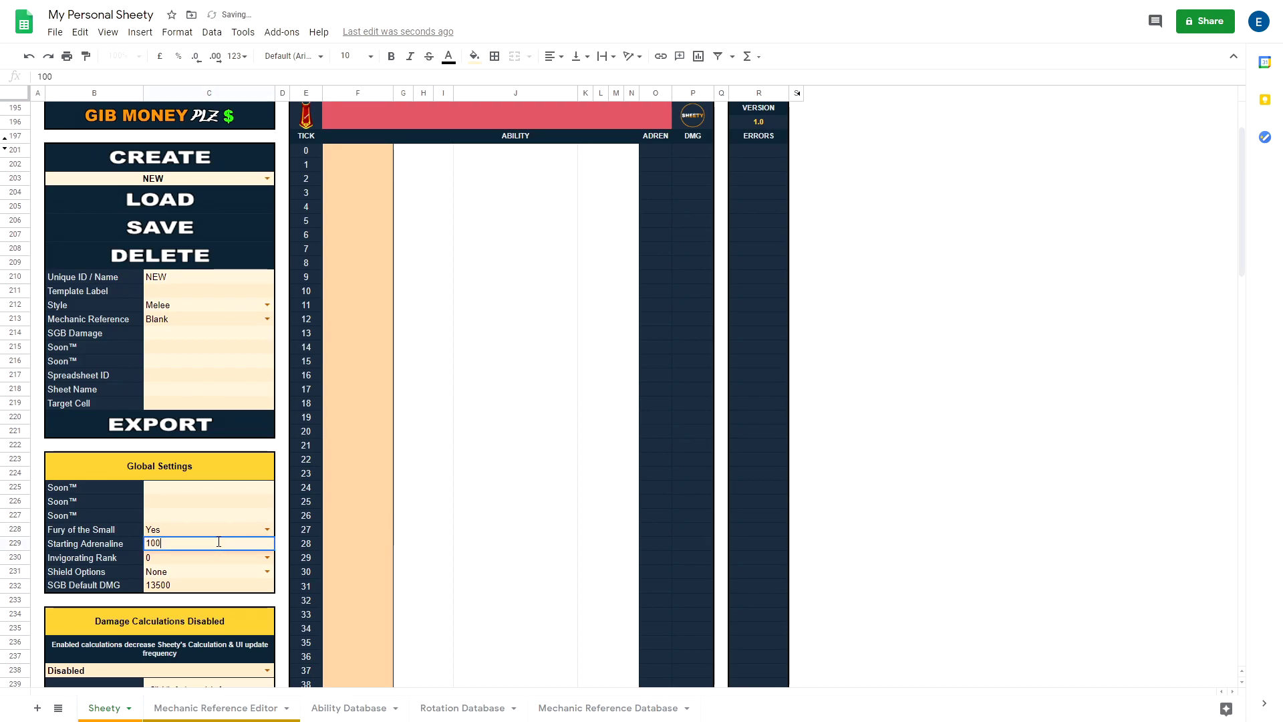
left_click(412, 532)
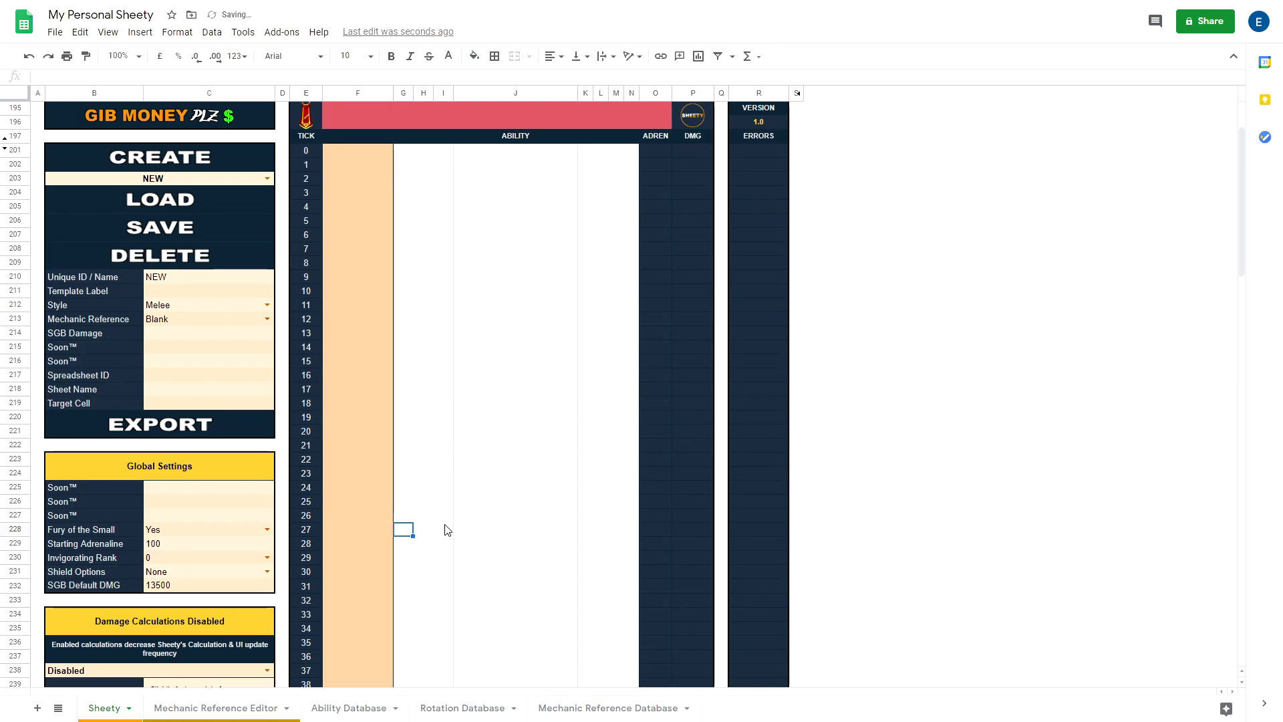
Set Shield Options to "Turtling 4 and Malletops" in the Global Settings.
scroll(201, 521, "down", 2)
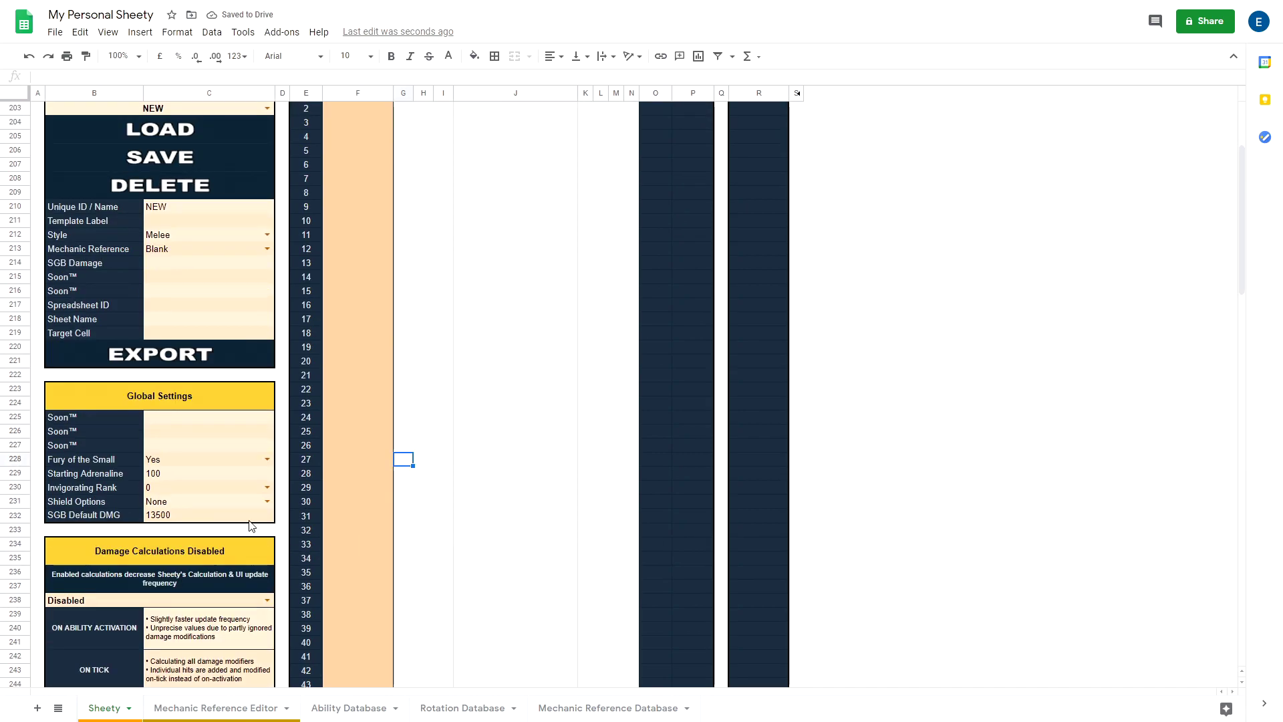
left_click(177, 490)
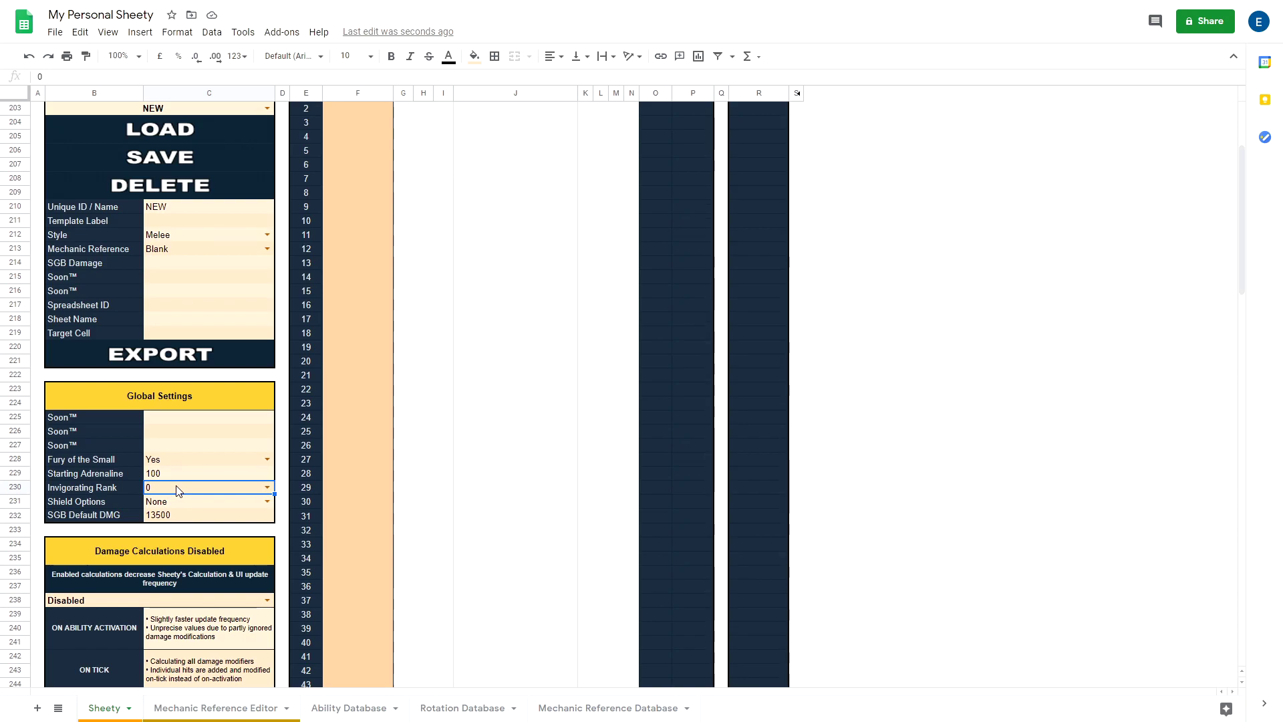
left_click(267, 501)
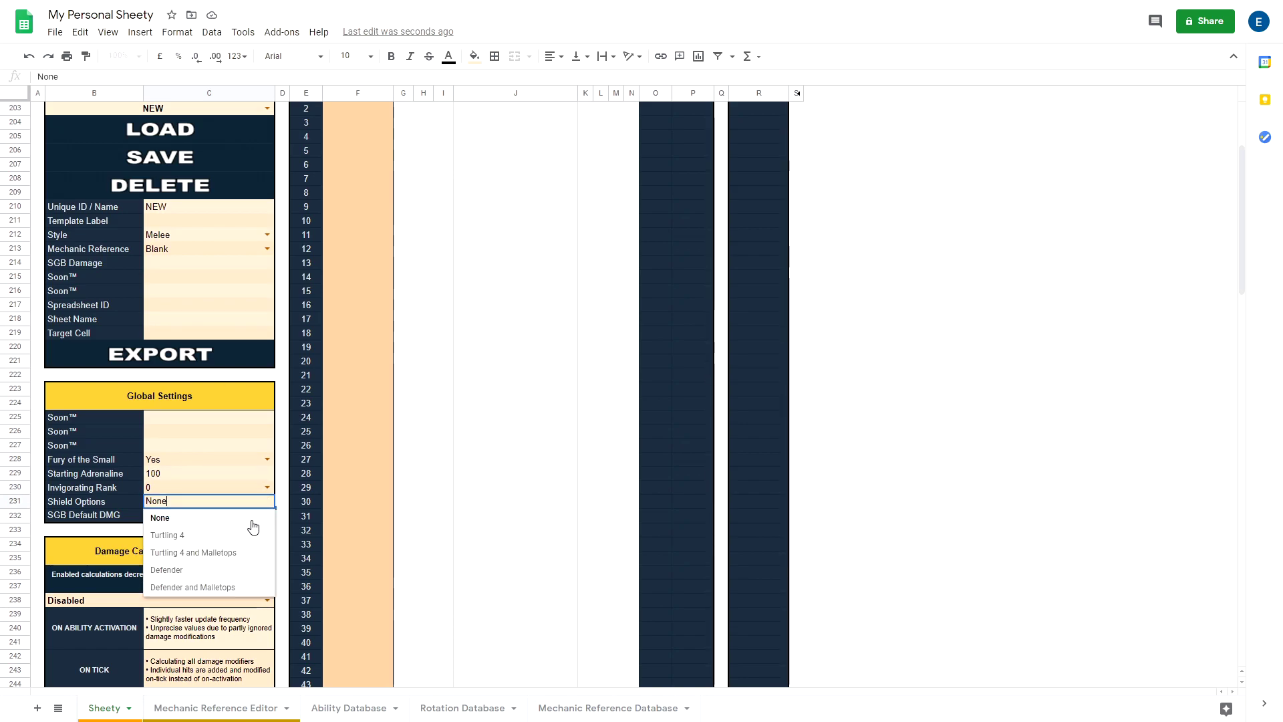
left_click(214, 554)
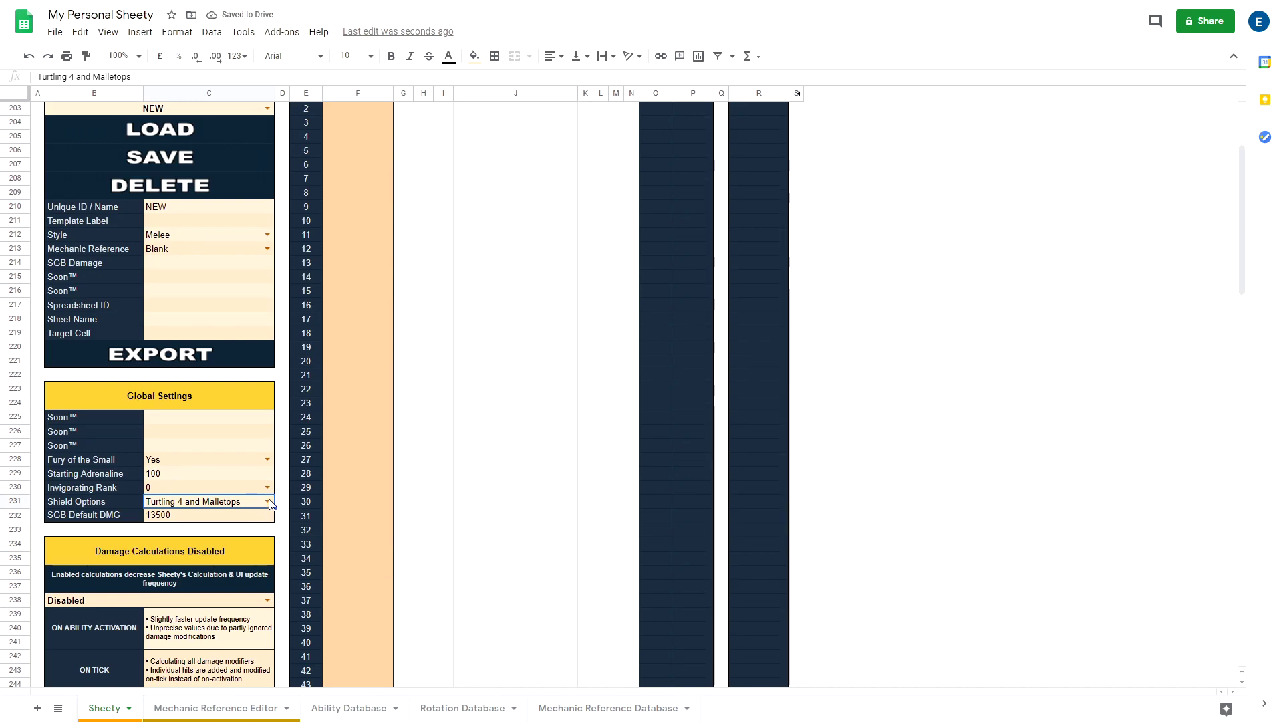
Examine the available damage calculation modes and their descriptions below the Global Settings.
scroll(496, 258, "up", 3)
scroll(487, 278, "down", 5)
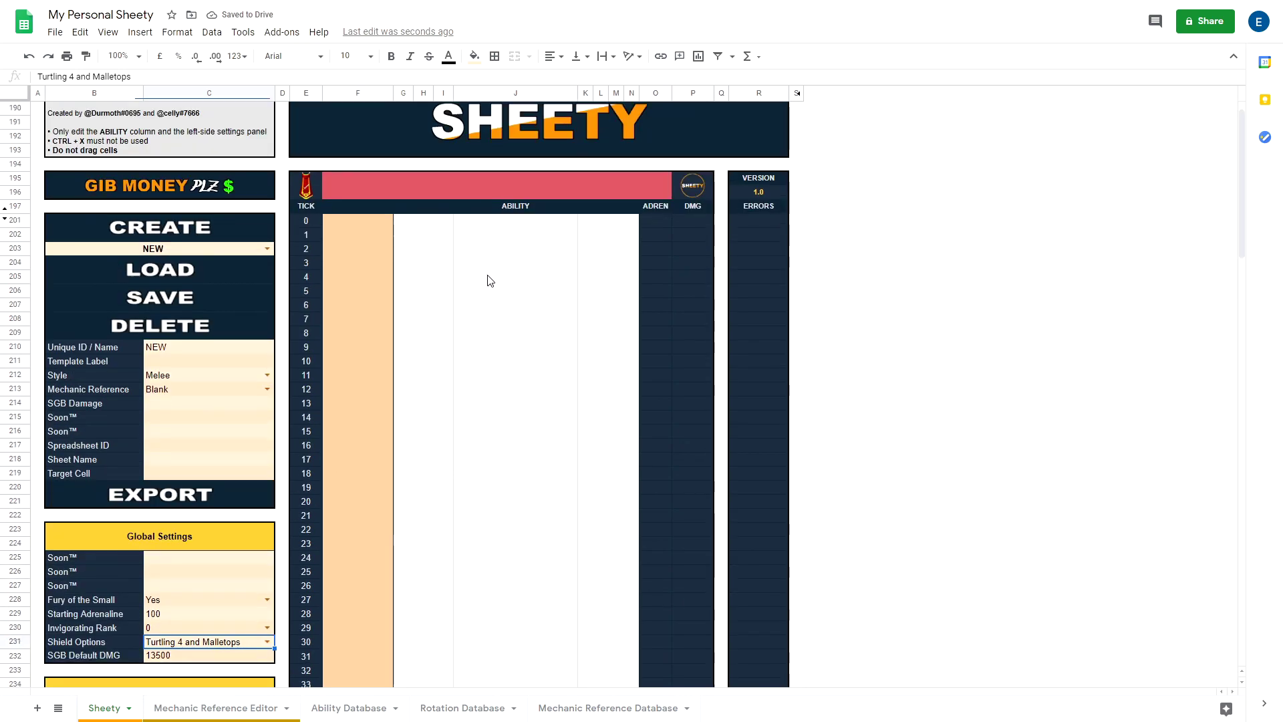
scroll(320, 444, "up", 2)
scroll(335, 447, "down", 2)
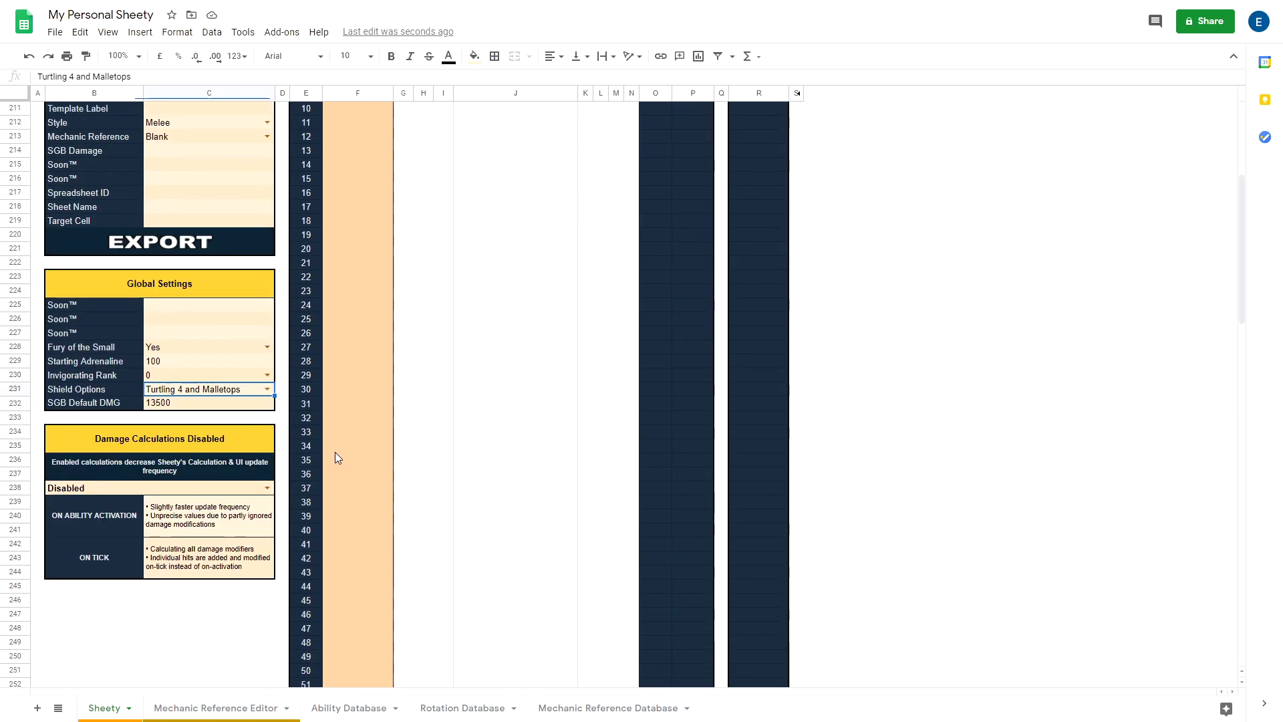
scroll(220, 449, "down", 1)
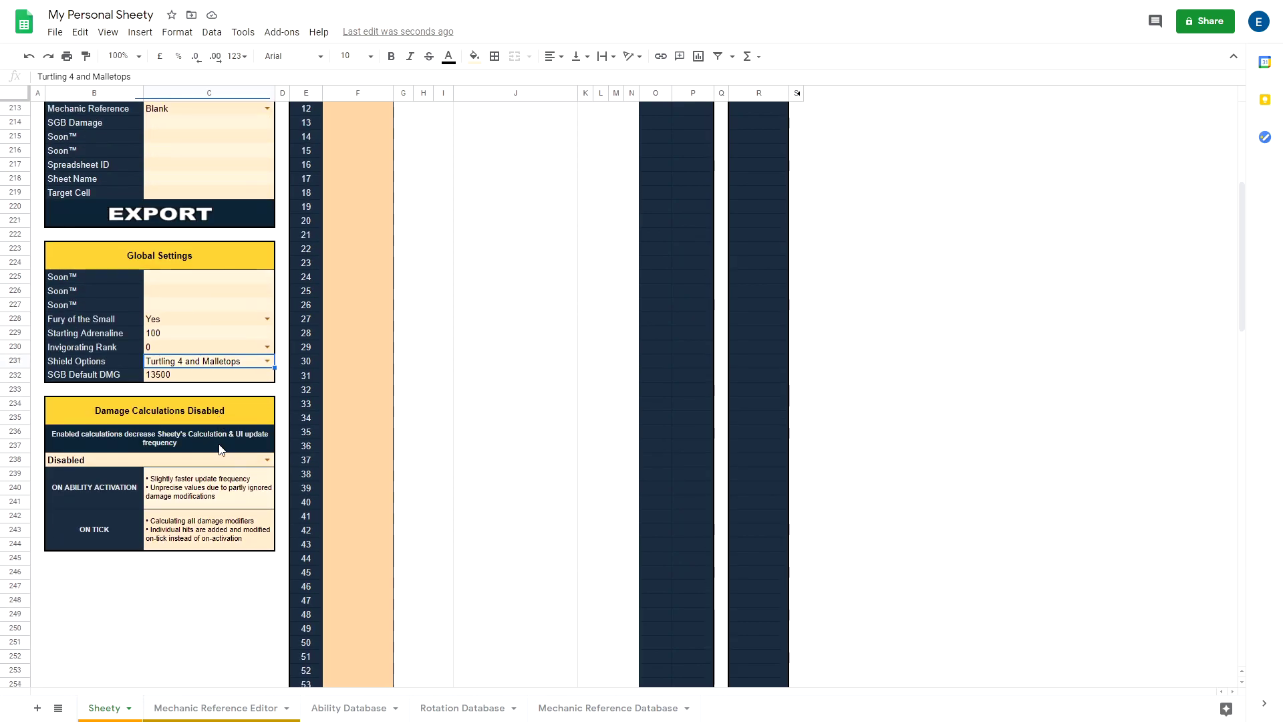
left_click(266, 460)
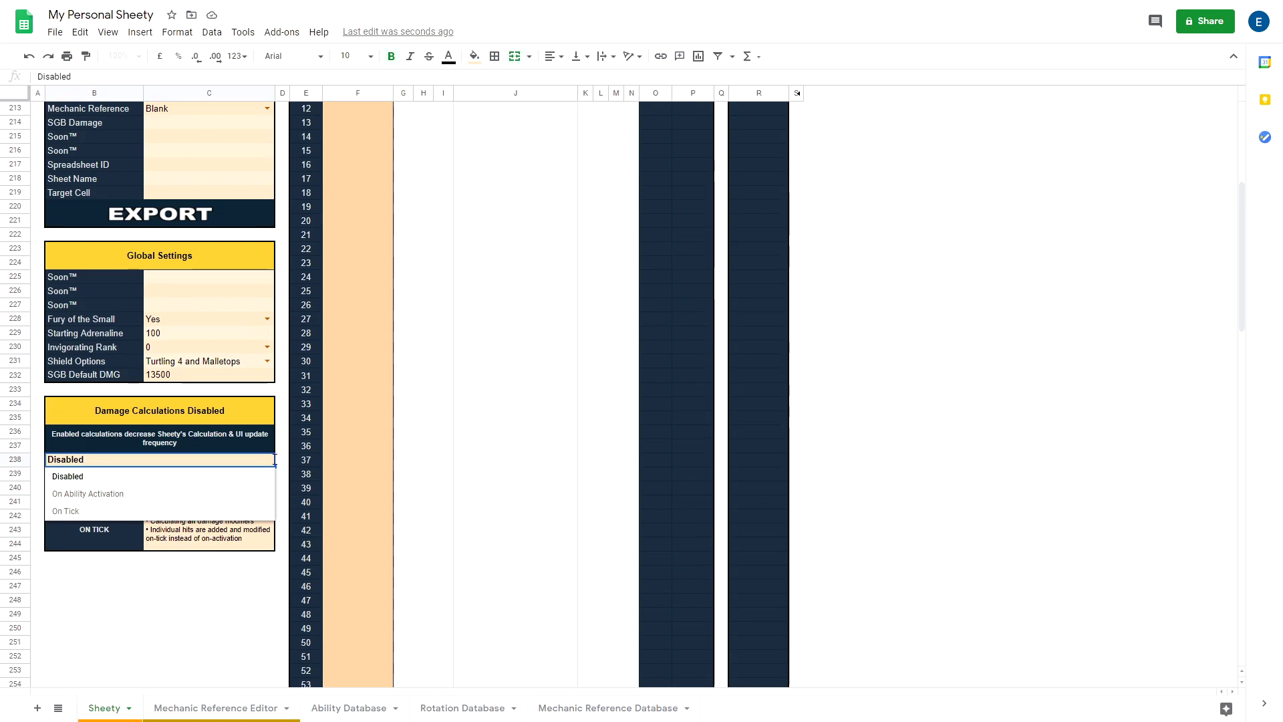
left_click(350, 462)
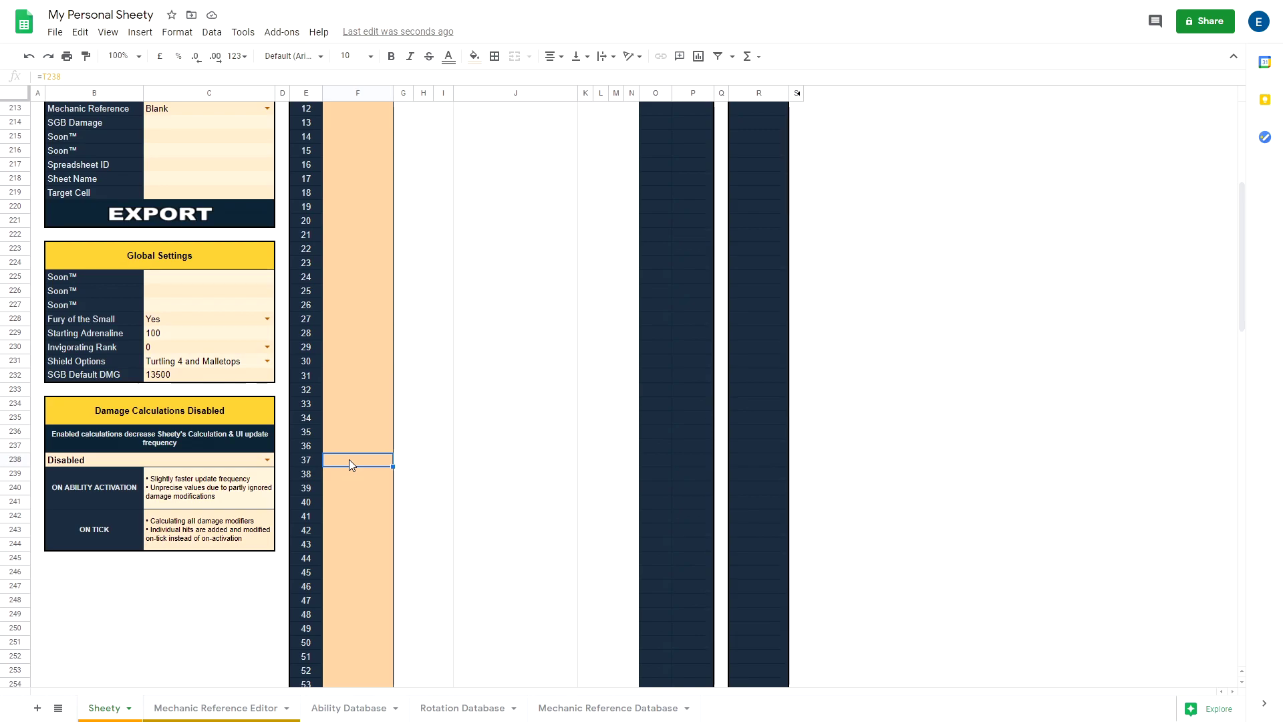
Enter the rotation in the Ability column: Berserk at tick 0, Slice at tick 3, Punish at tick 6 and Slice at tick 9.
scroll(348, 459, "up", 3)
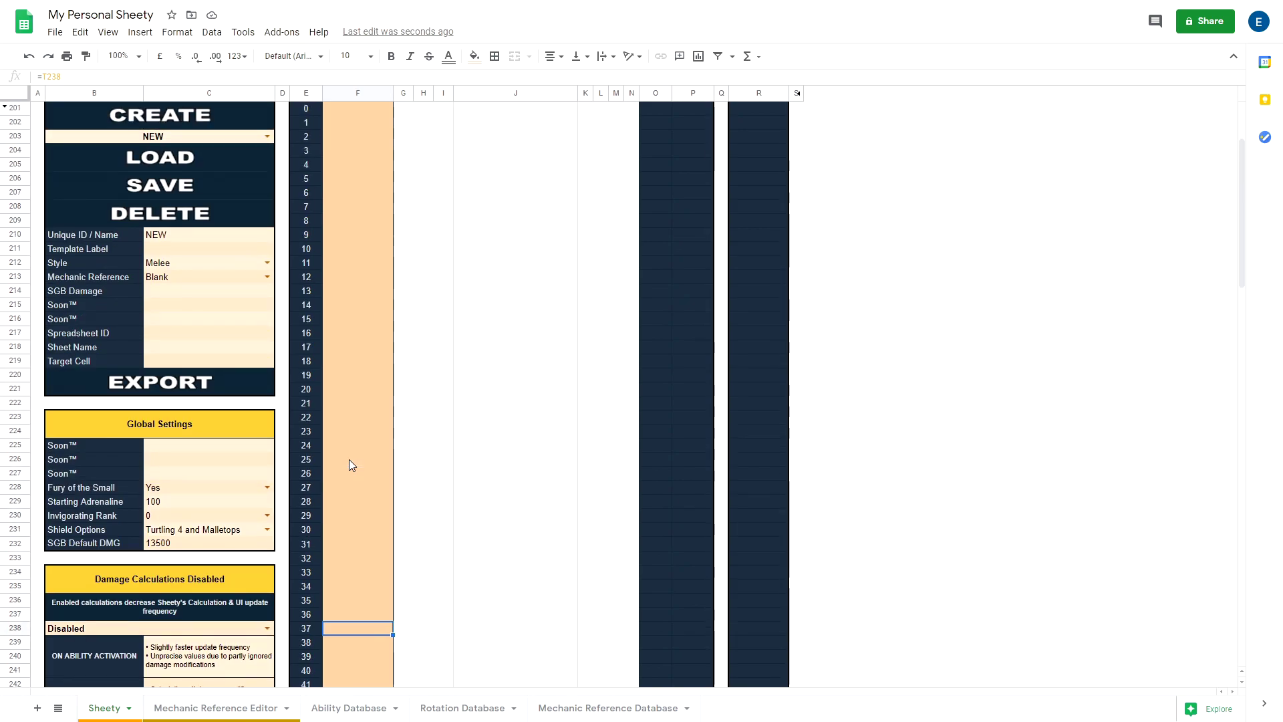
scroll(349, 459, "up", 3)
left_click(488, 250)
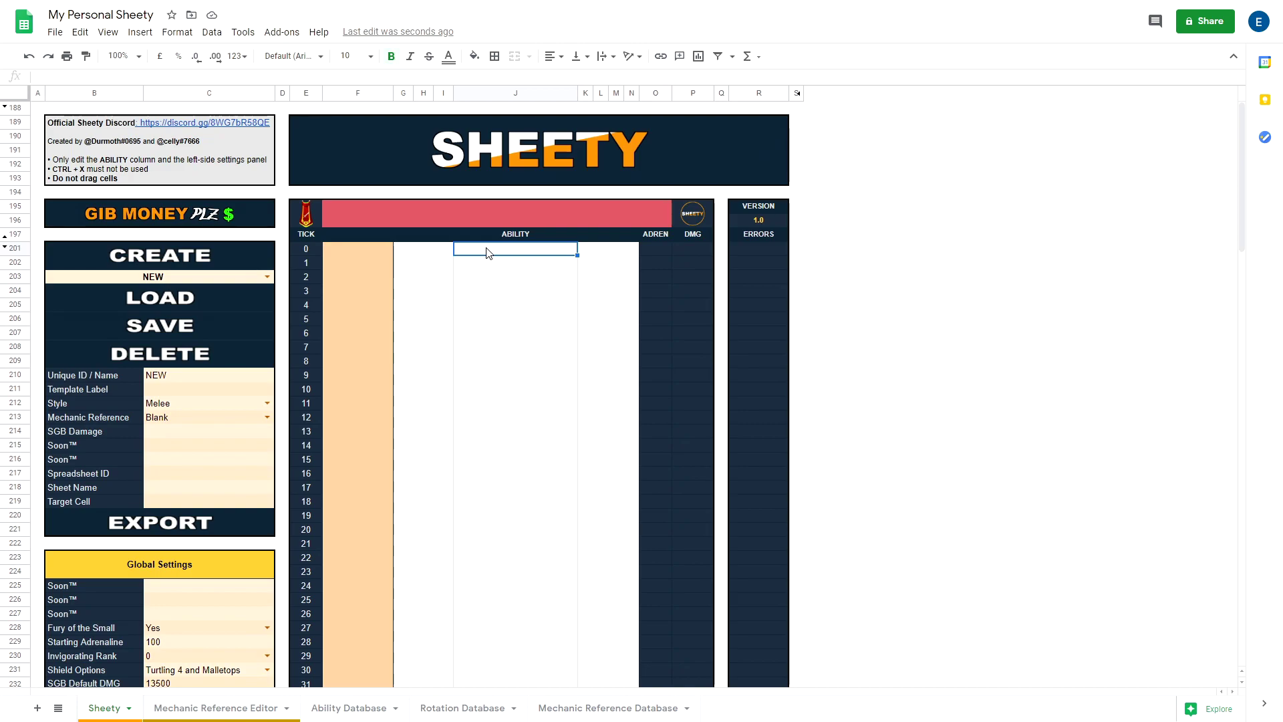
type("Berserk")
key("Return")
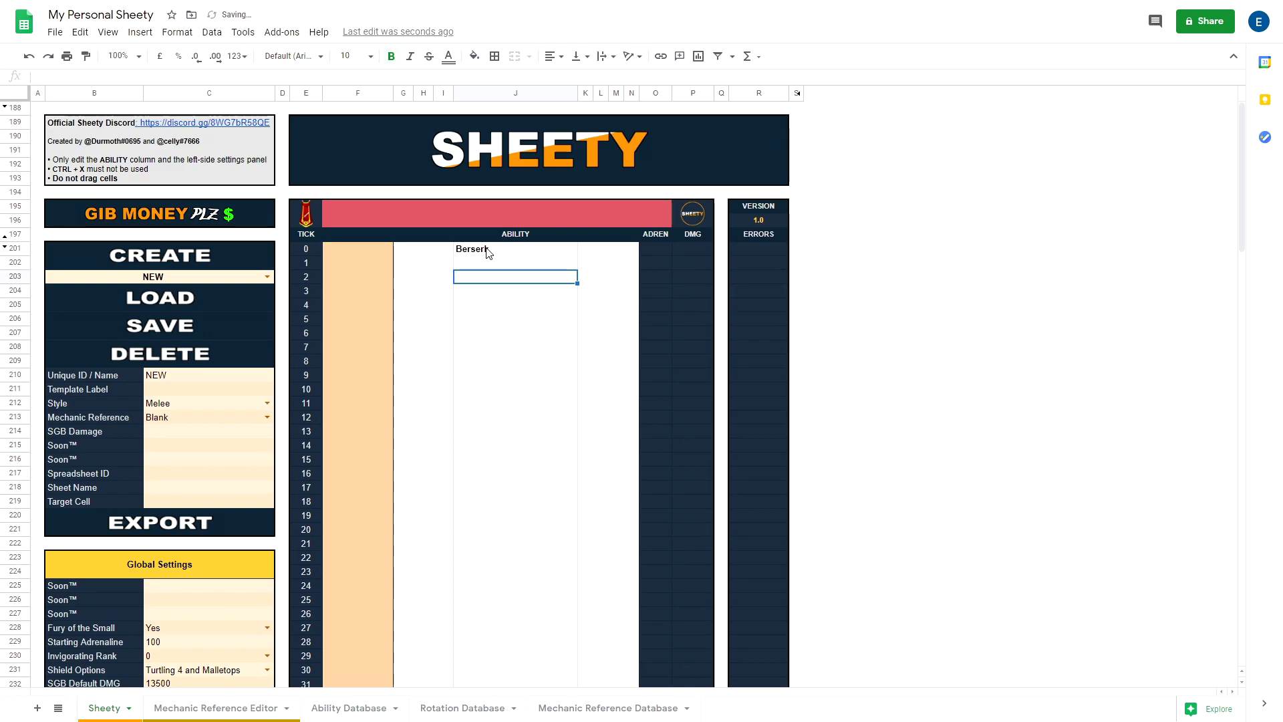
key("Down")
type("Slice")
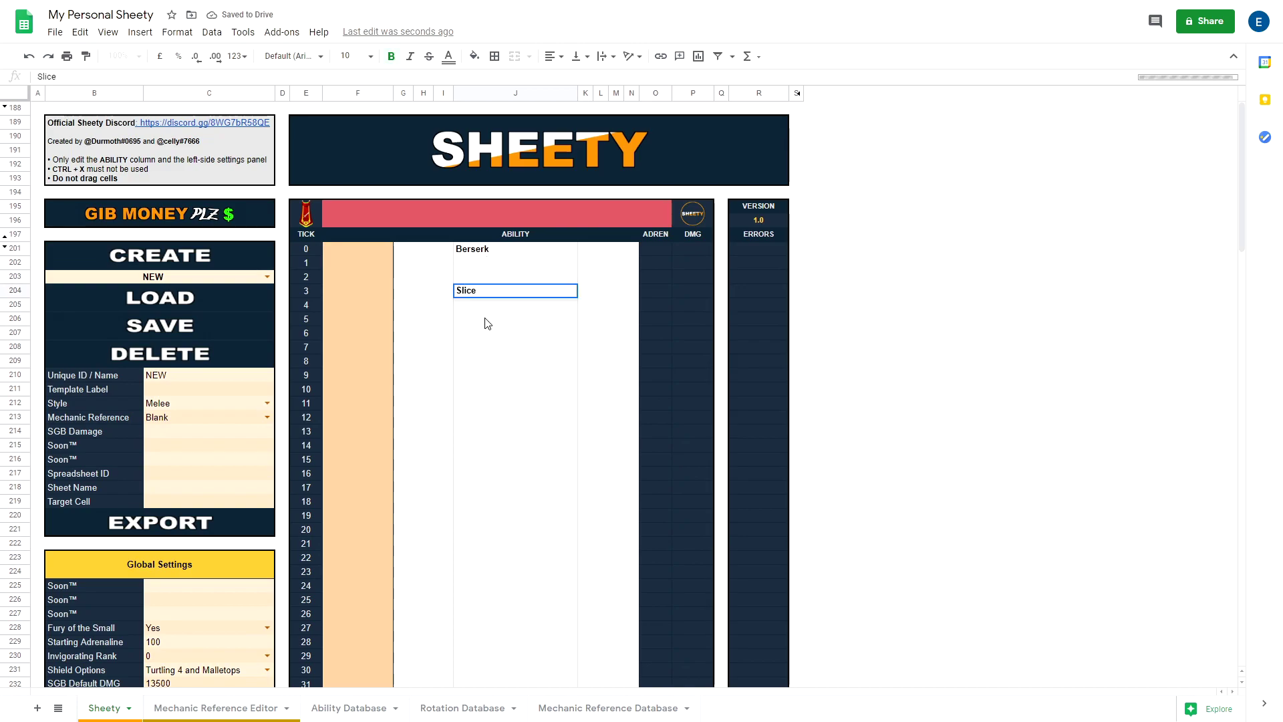
left_click(490, 338)
type("Punish")
left_click(494, 374)
type("Slice")
left_click(507, 432)
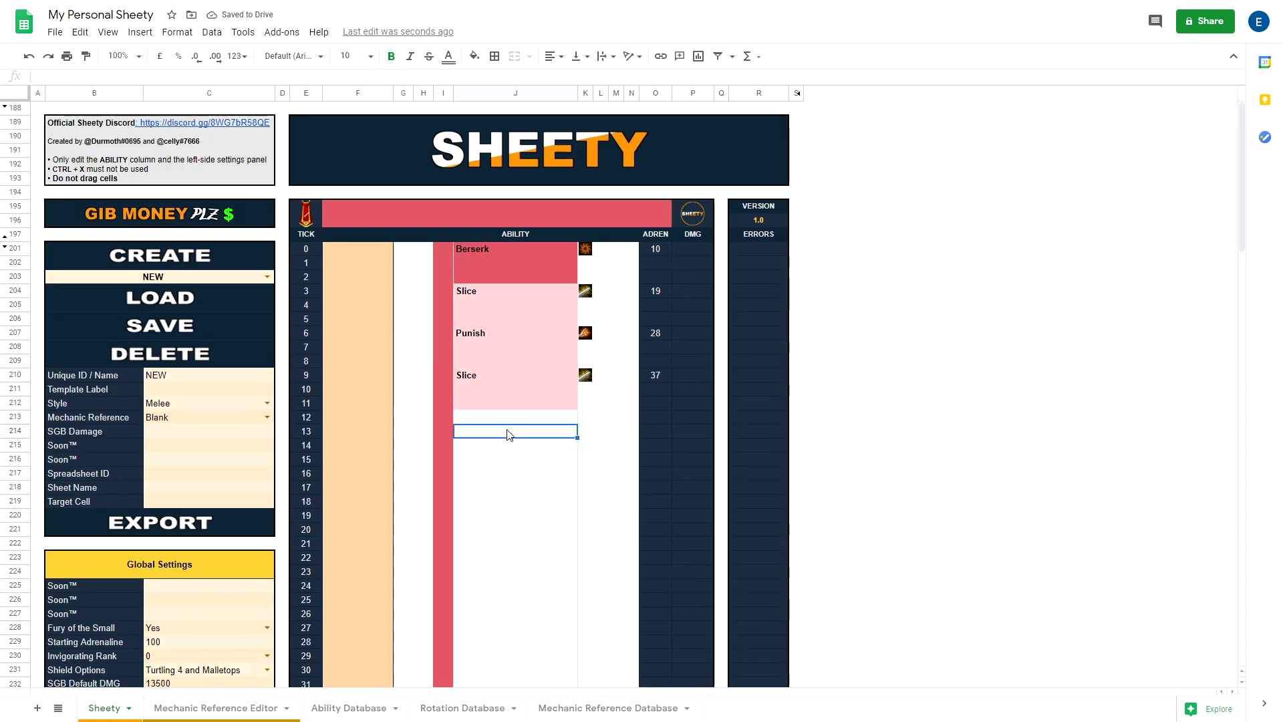
left_click(482, 418)
Set the damage calculation mode to On Ability Activation.
scroll(535, 348, "down", 5)
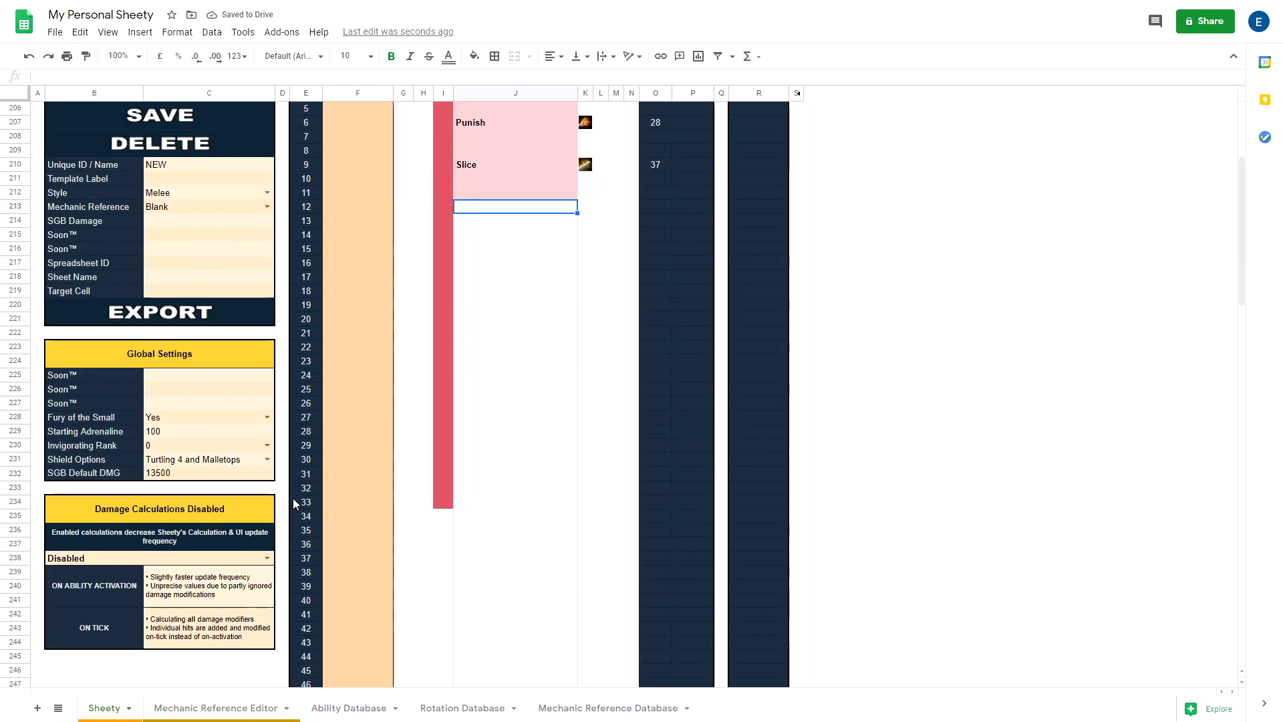
left_click(267, 557)
left_click(203, 596)
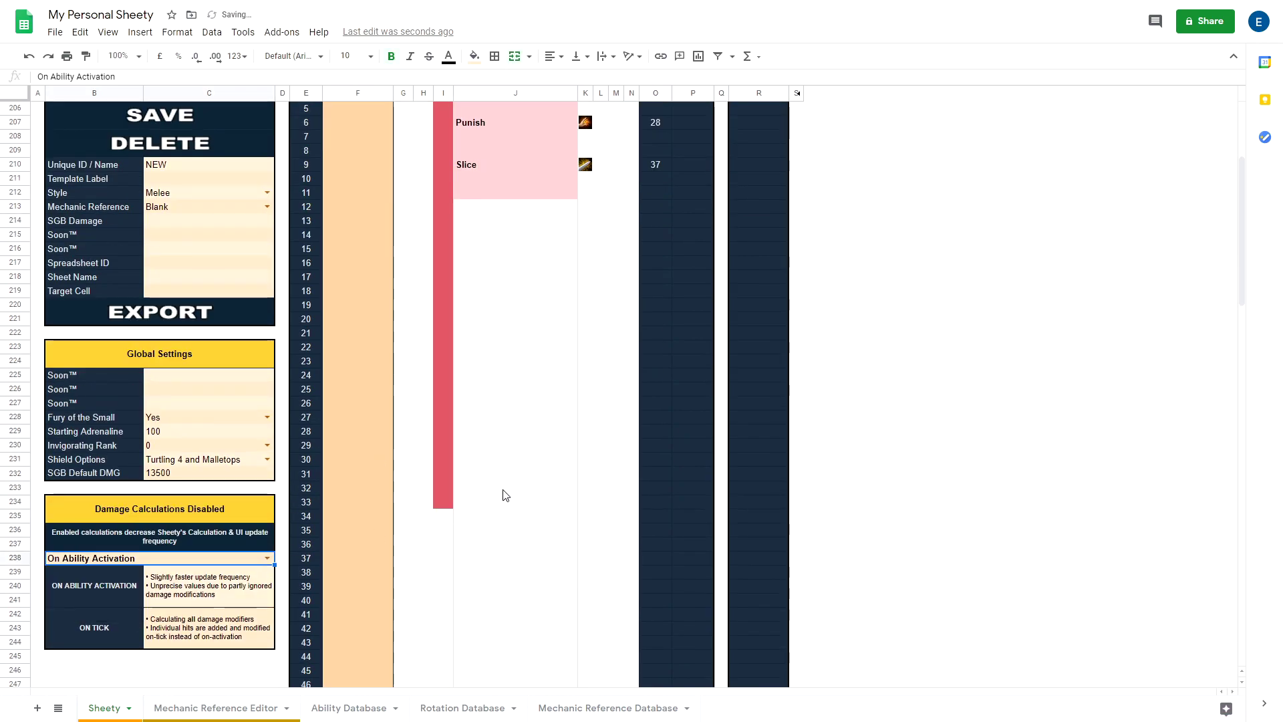
Add Dismember at tick 12 in the Ability column and check its damage value.
scroll(497, 497, "up", 4)
left_click(498, 376)
type("Dismember")
left_click(511, 454)
left_click(524, 420)
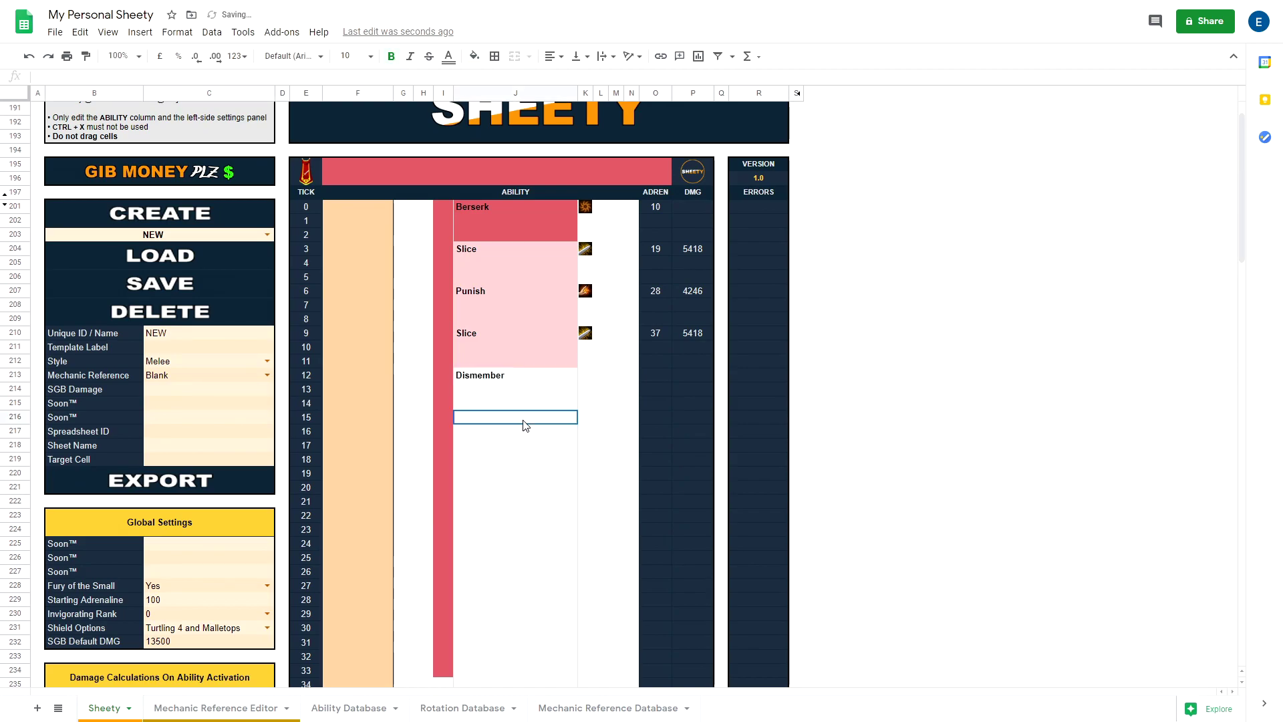
left_click(696, 375)
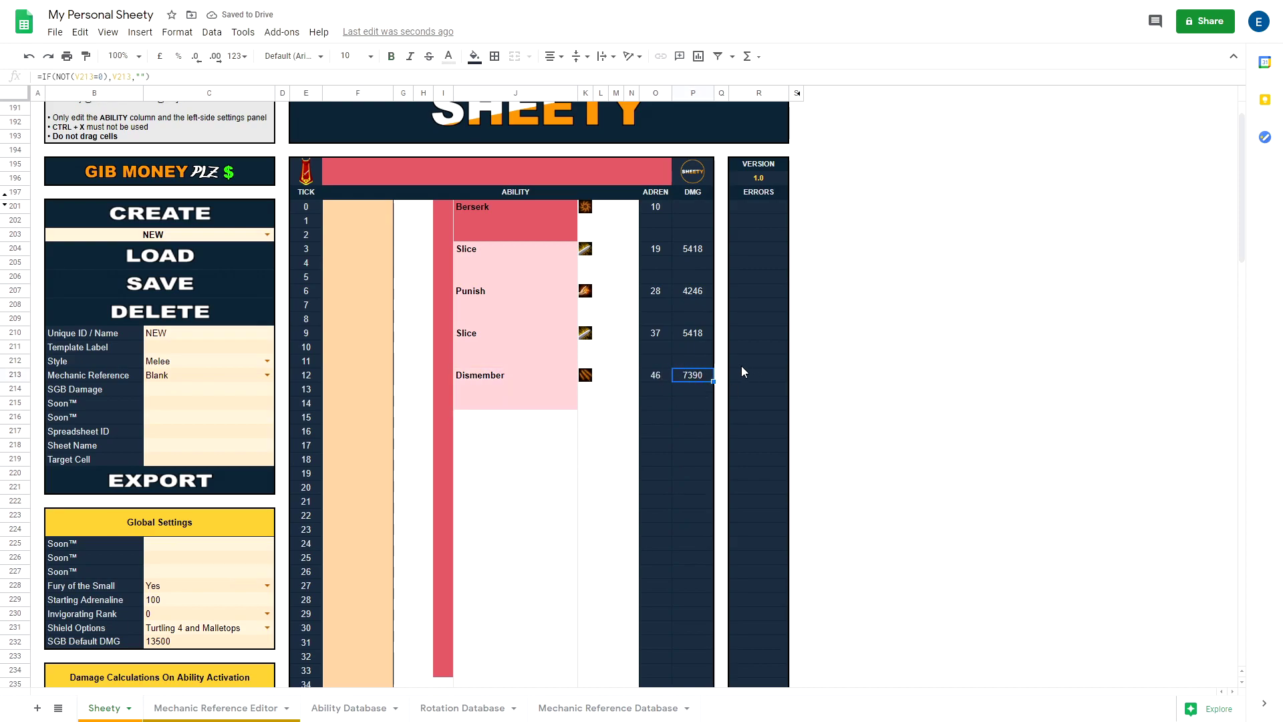
Set the damage calculation mode to On Tick and review the damage column.
scroll(567, 468, "down", 5)
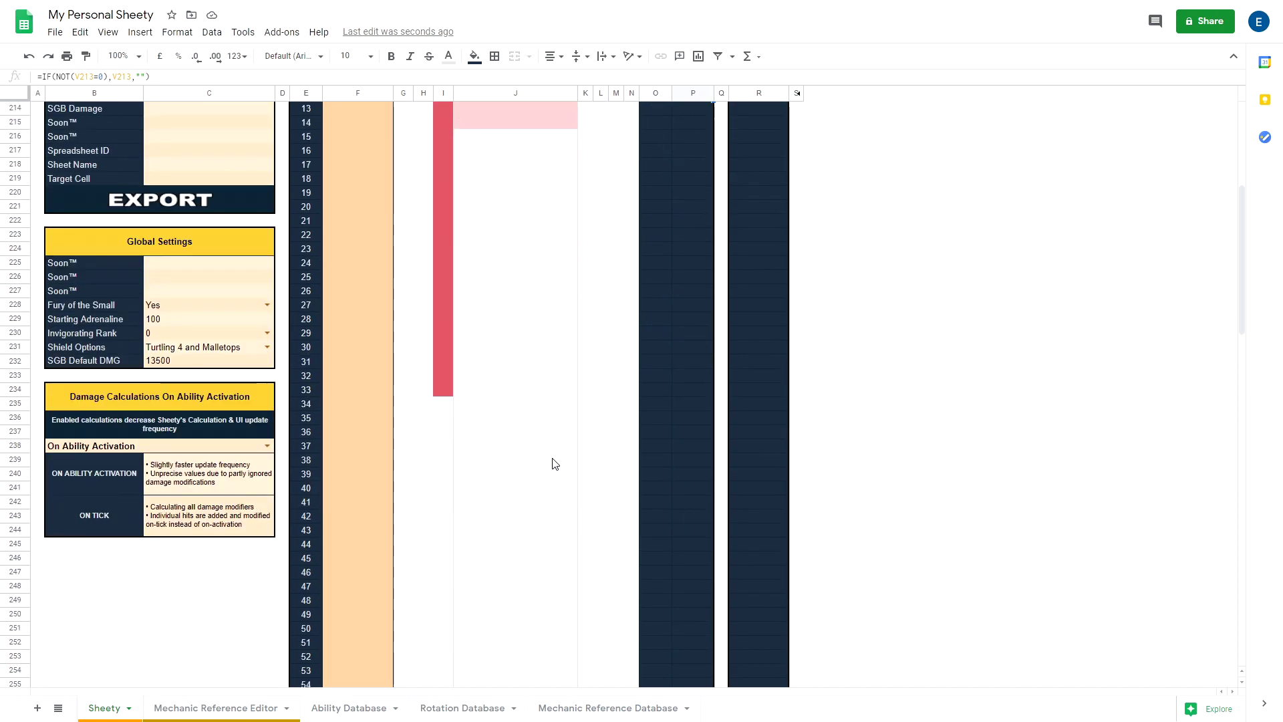
left_click(265, 447)
left_click(185, 499)
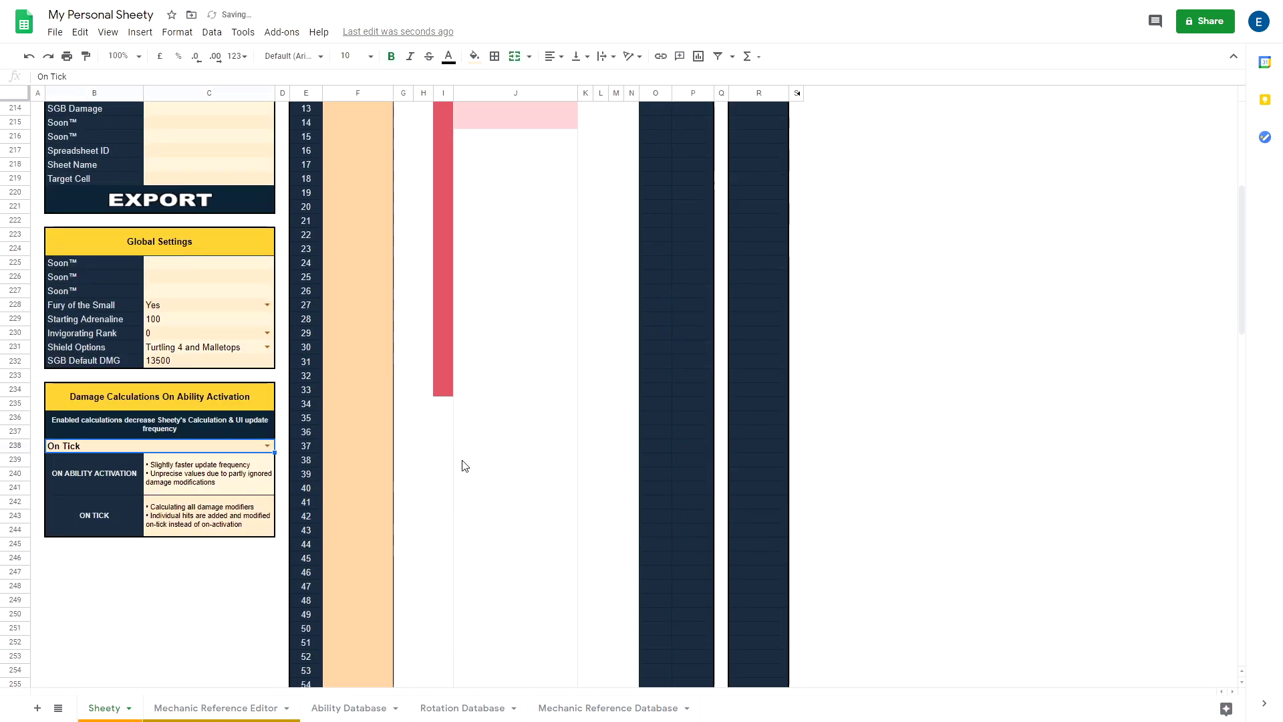
scroll(527, 455, "up", 8)
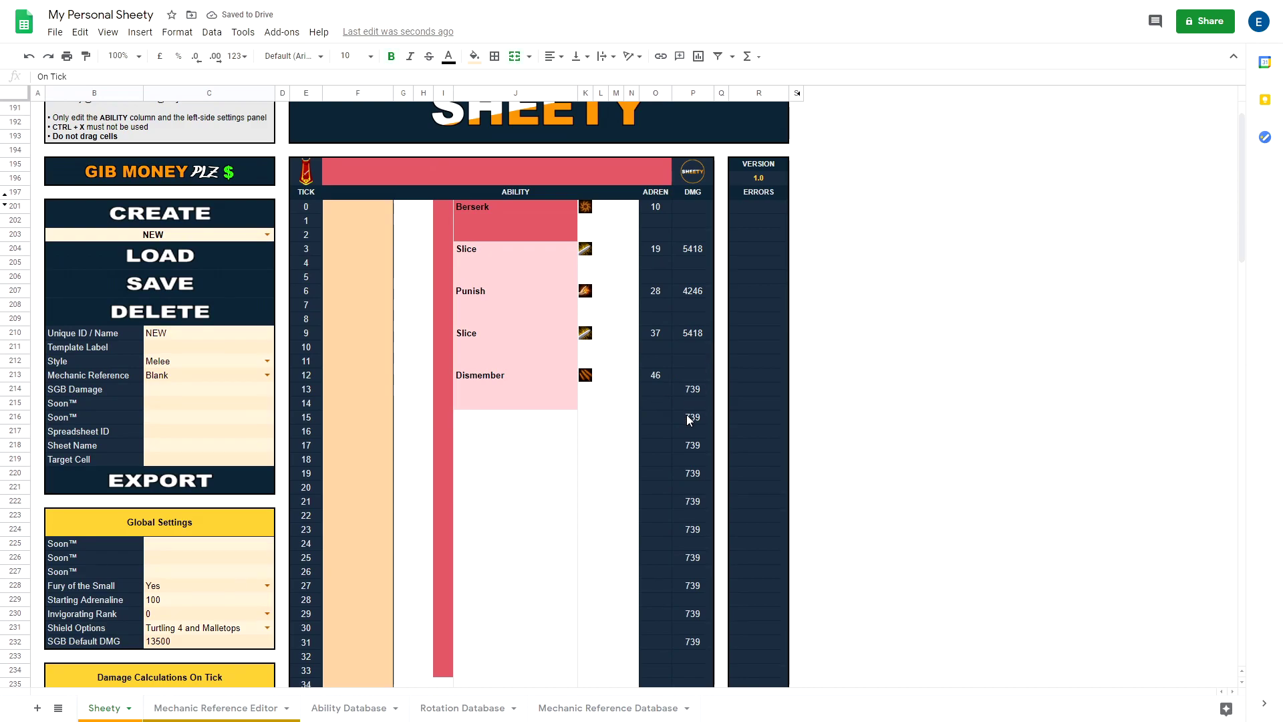
Move Dismember in the Ability column from tick 12 to tick 18.
scroll(687, 414, "down", 2)
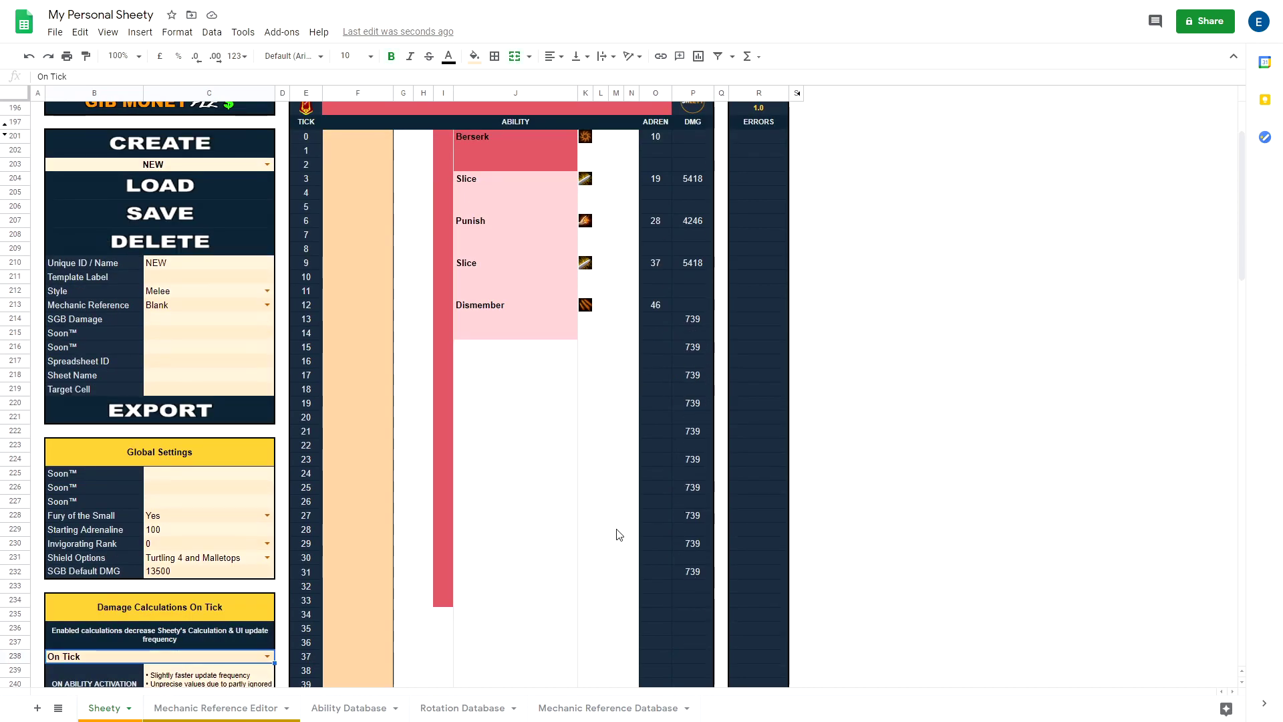
left_click(487, 379)
left_click(486, 310)
key("Delete")
left_click(483, 390)
type("Dismember")
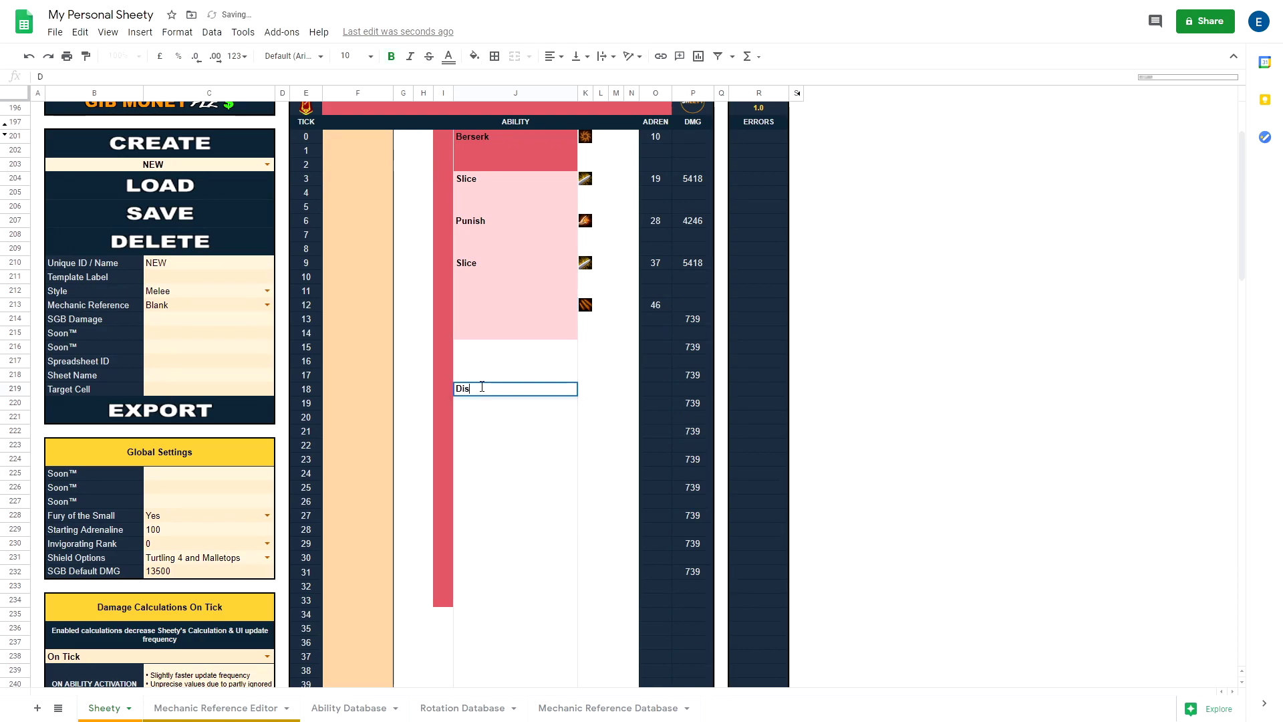
left_click(491, 361)
left_click(481, 378)
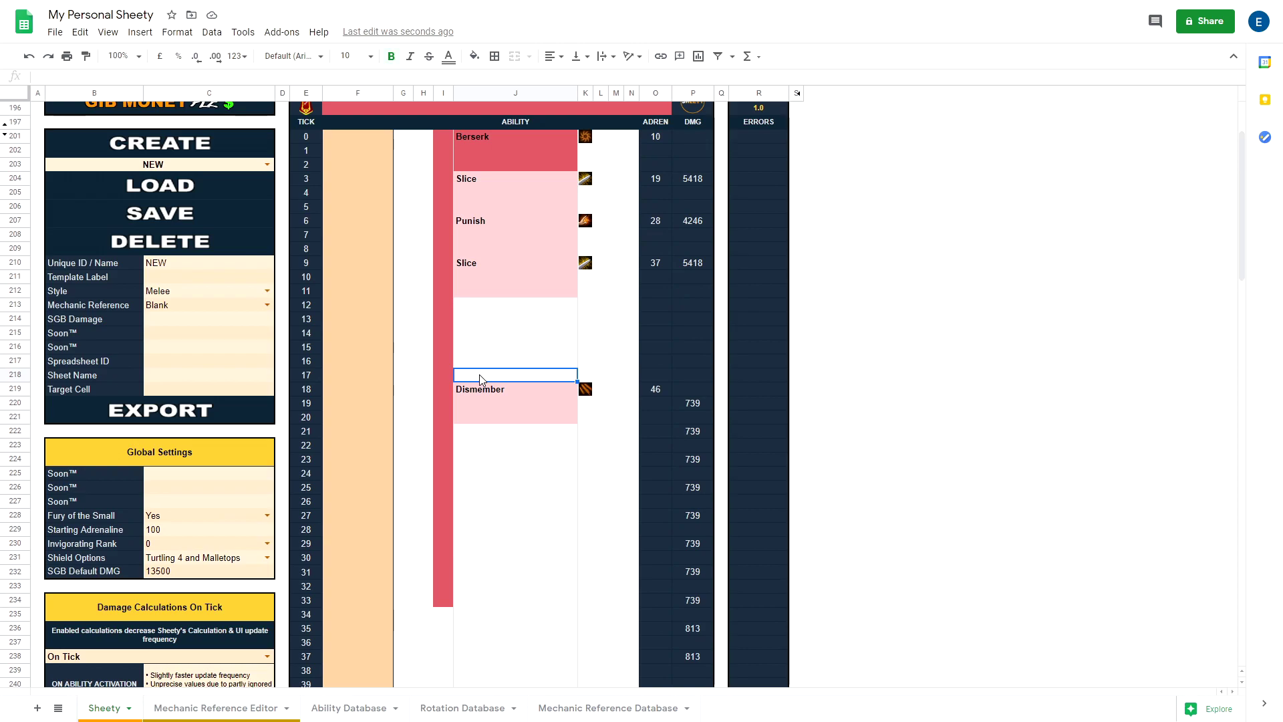
Compare Dismember's per-tick damage in the DMG column with the Berserk duration bar running from tick 0 to tick 33.
scroll(435, 566, "down", 2)
scroll(475, 492, "up", 2)
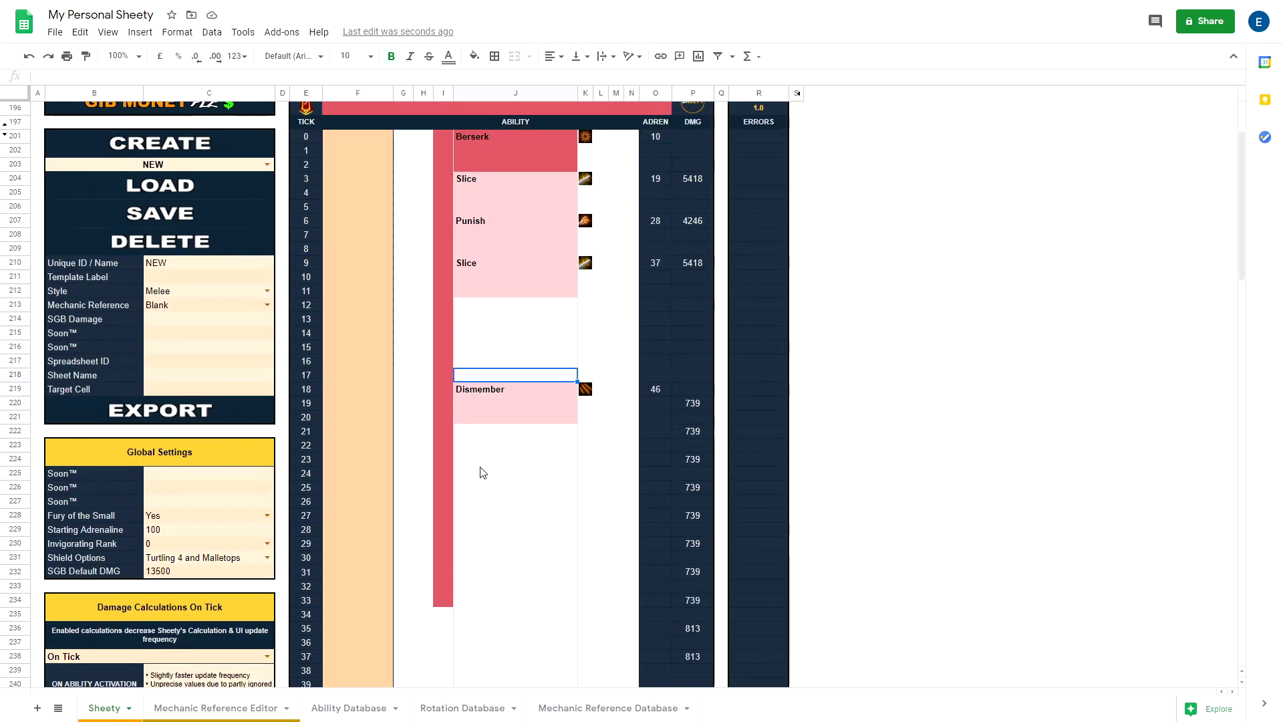
scroll(616, 593, "down", 1)
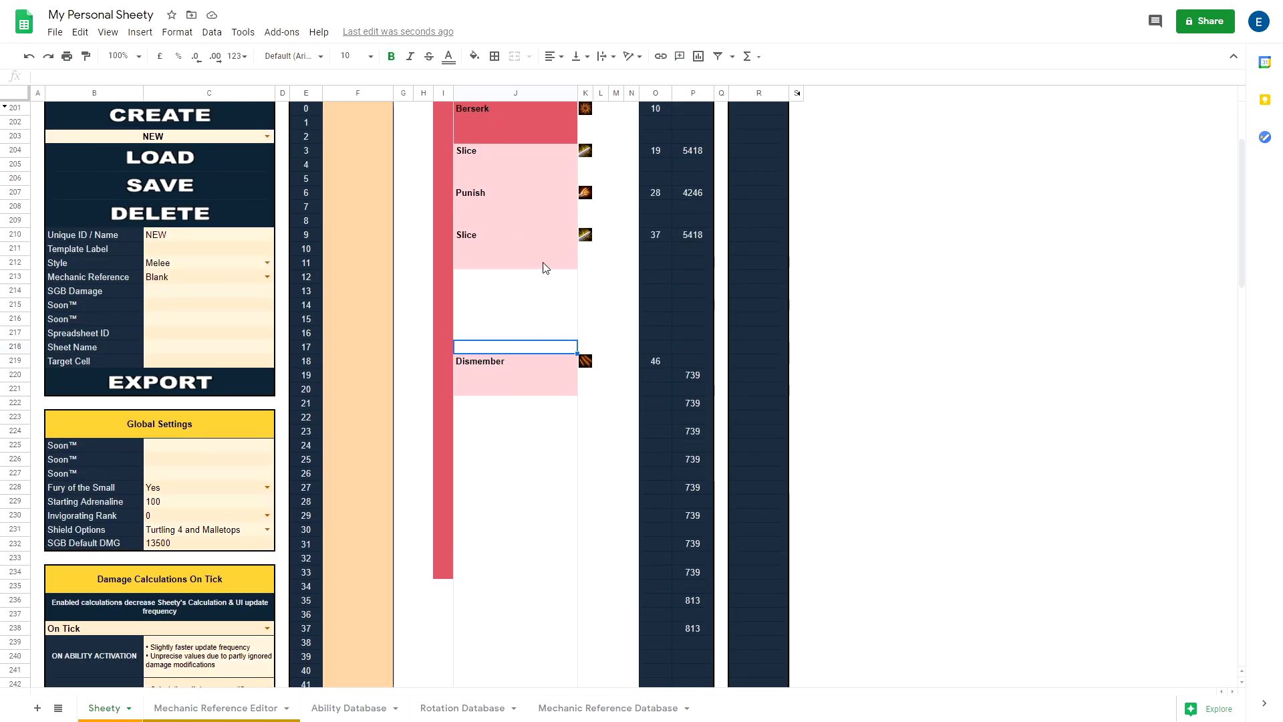
scroll(493, 198, "up", 2)
left_click(479, 182)
left_click(444, 179)
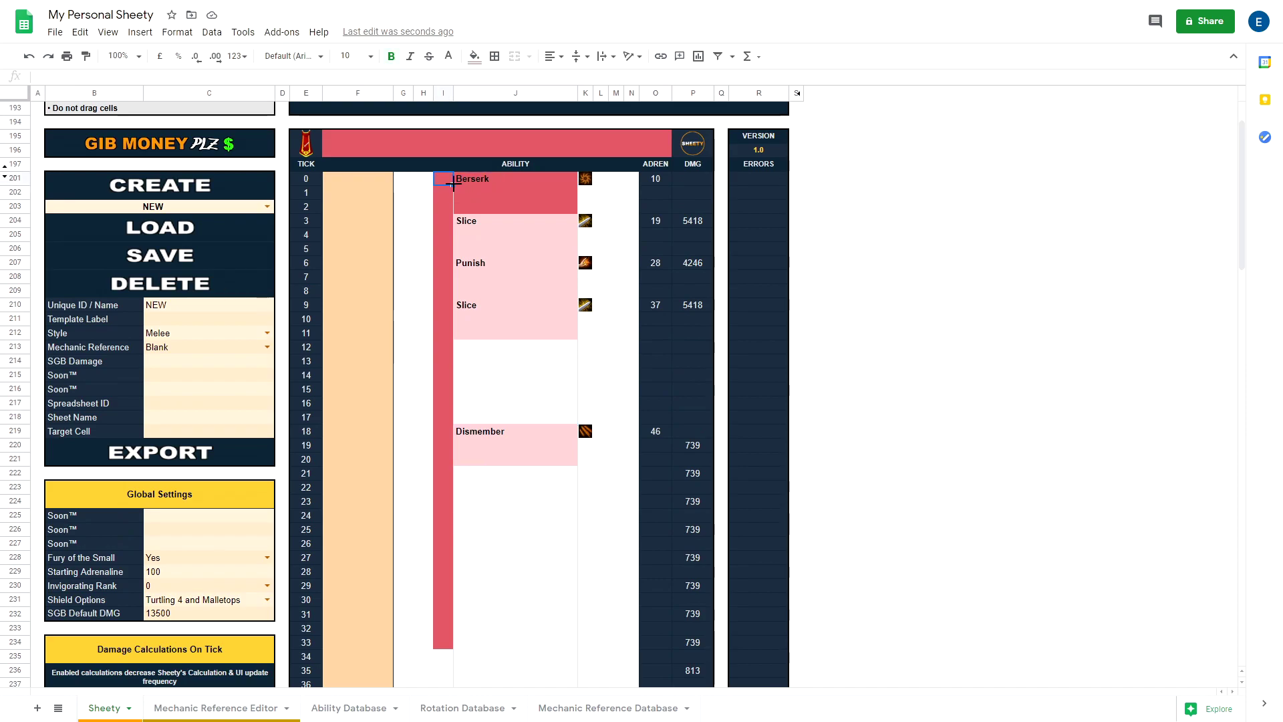
left_click(435, 641)
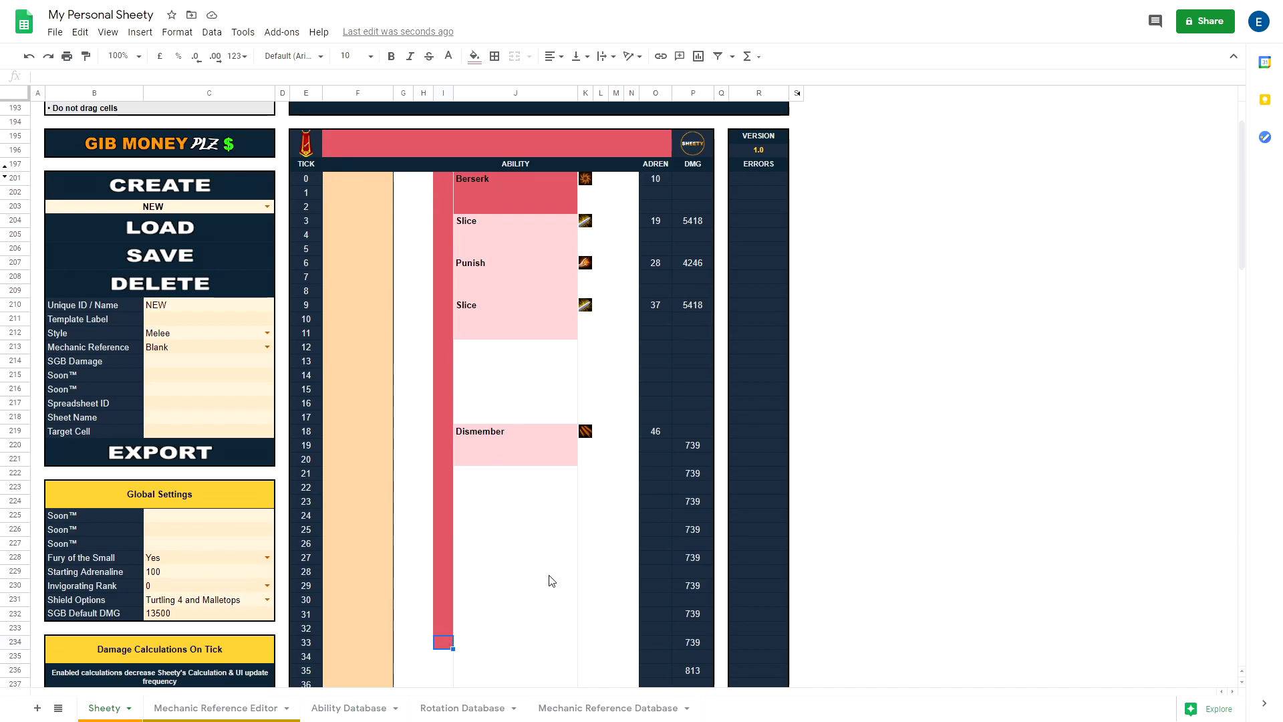
scroll(552, 581, "down", 1)
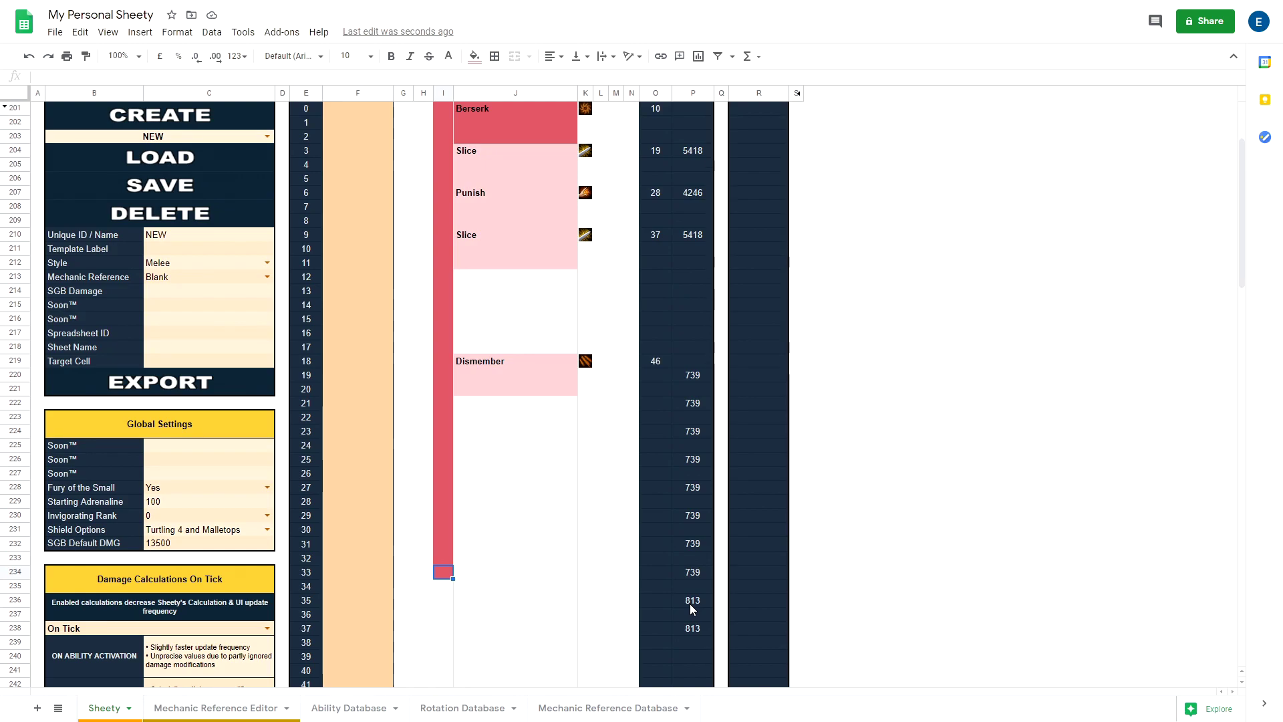
Clear Dismember, both Slice entries, Punish and Berserk from the Ability column so the rotation is empty.
scroll(561, 585, "up", 1)
left_click(489, 428)
key("Delete")
left_click(527, 301)
key("Delete")
left_click(512, 261)
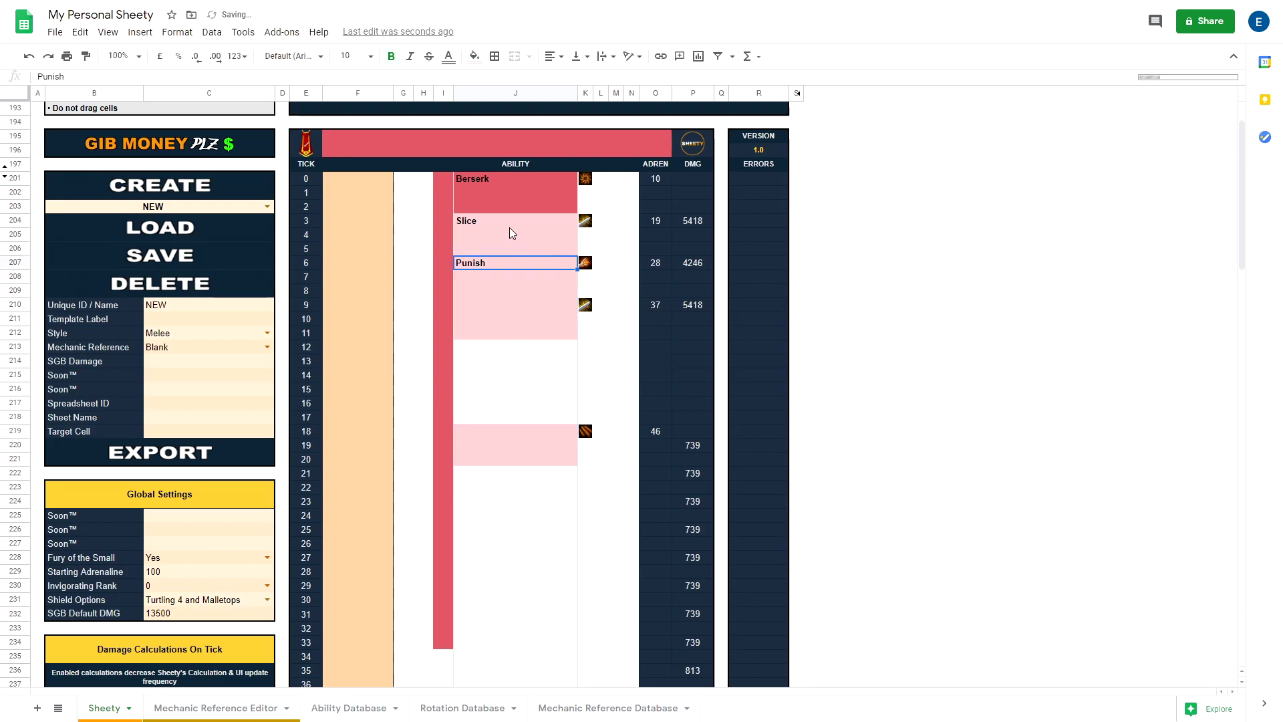
key("Delete")
left_click(509, 222)
key("Delete")
left_click(509, 187)
key("Delete")
left_click(499, 321)
left_click(486, 376)
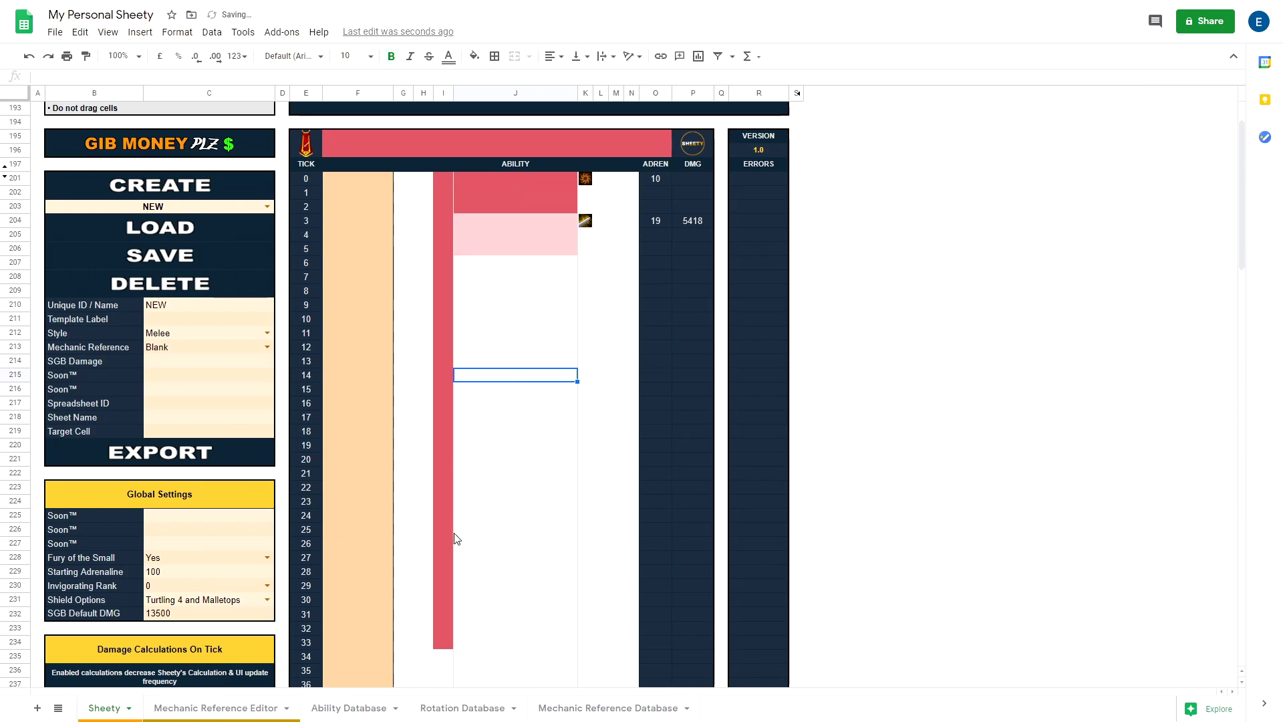
Look up Renewal and the other utility entries in the Ability Database sheet.
left_click(369, 708)
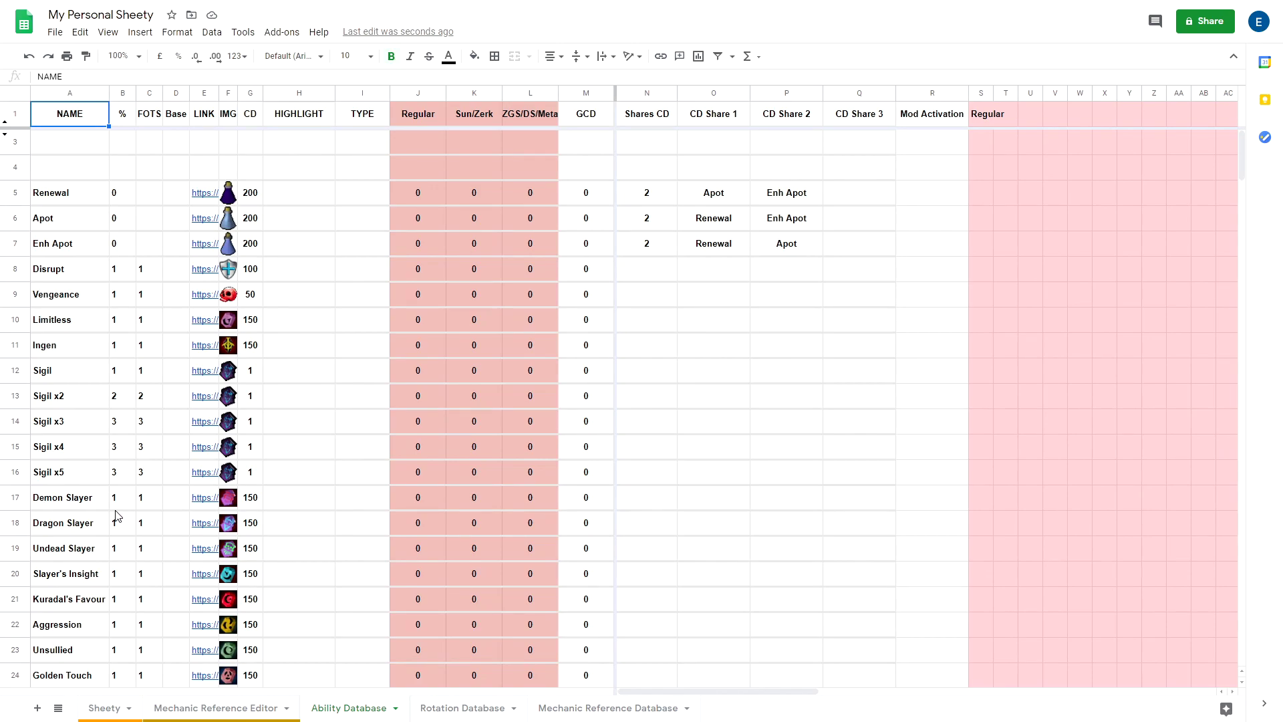
left_click(78, 203)
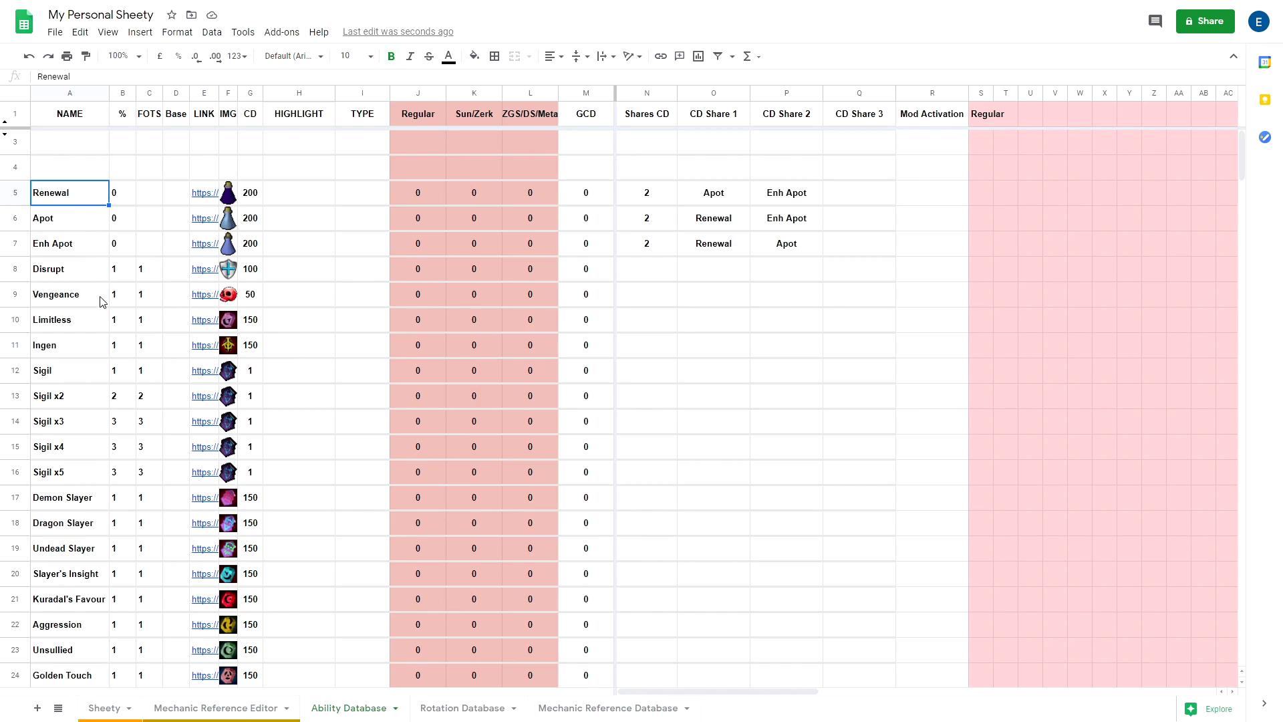
scroll(93, 334, "down", 4)
scroll(133, 441, "up", 4)
Back in the Sheety sheet, enter Berserk at tick 0 and extend it to "Berserk + Renewal".
key("ctrl+shift+Page_Up")
key("ctrl+shift+Page_Up")
left_click(476, 184)
type("Berserk")
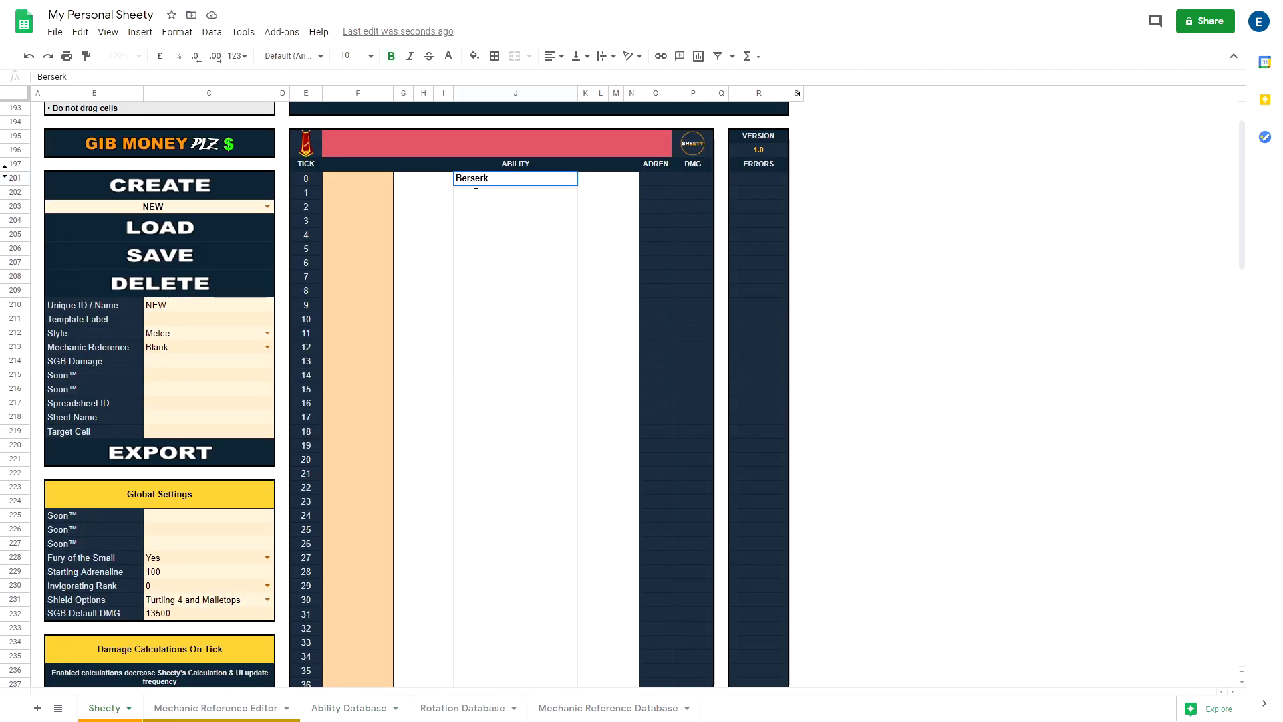
left_click(470, 253)
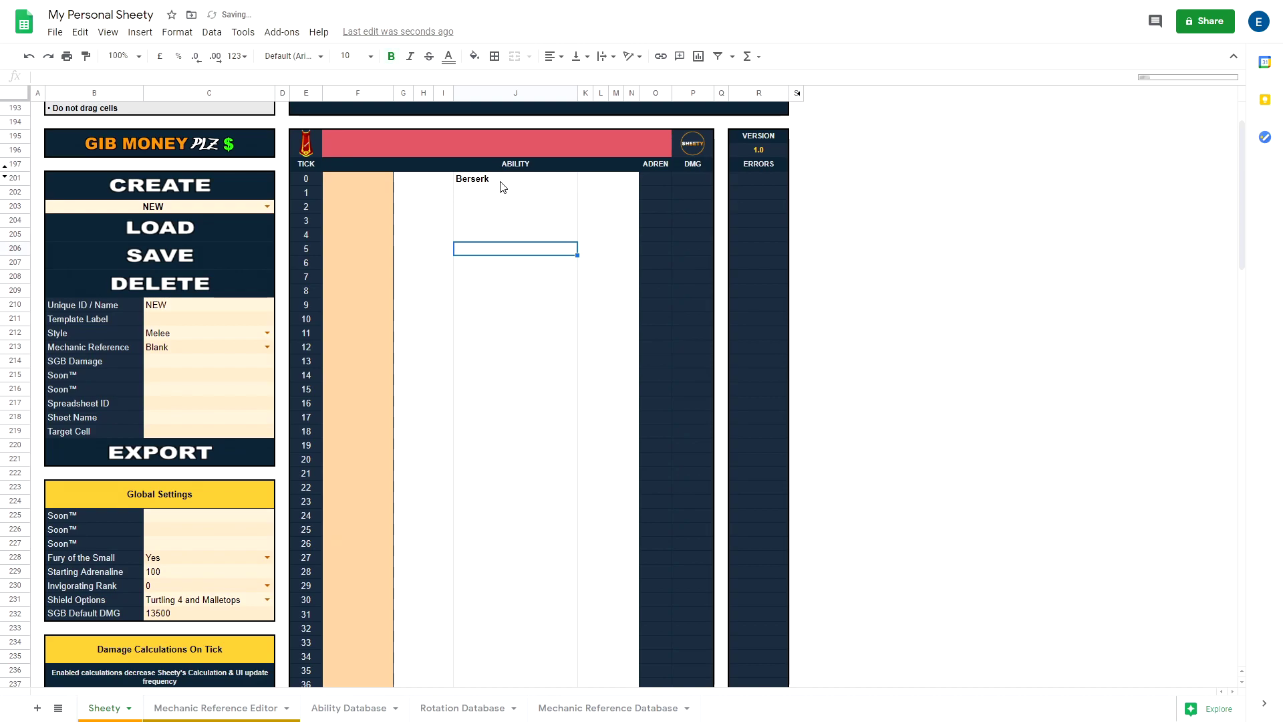
double_click(500, 180)
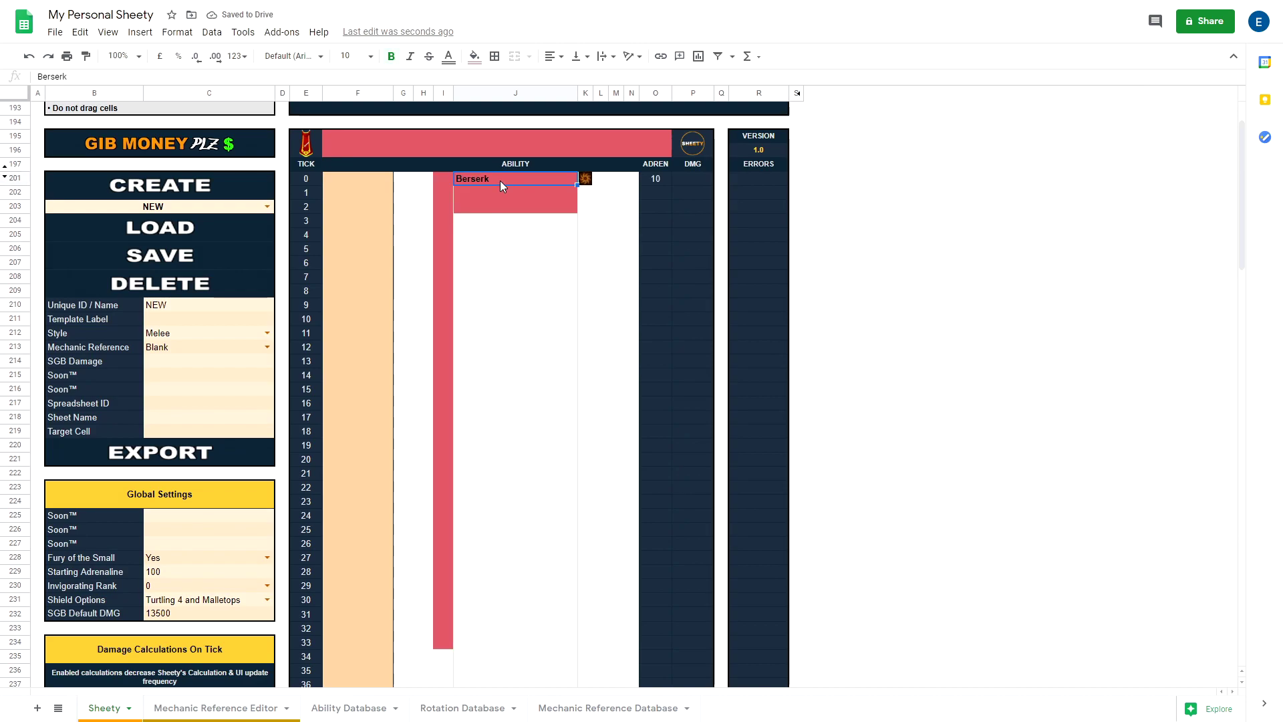
type("+ Renewal")
left_click(501, 224)
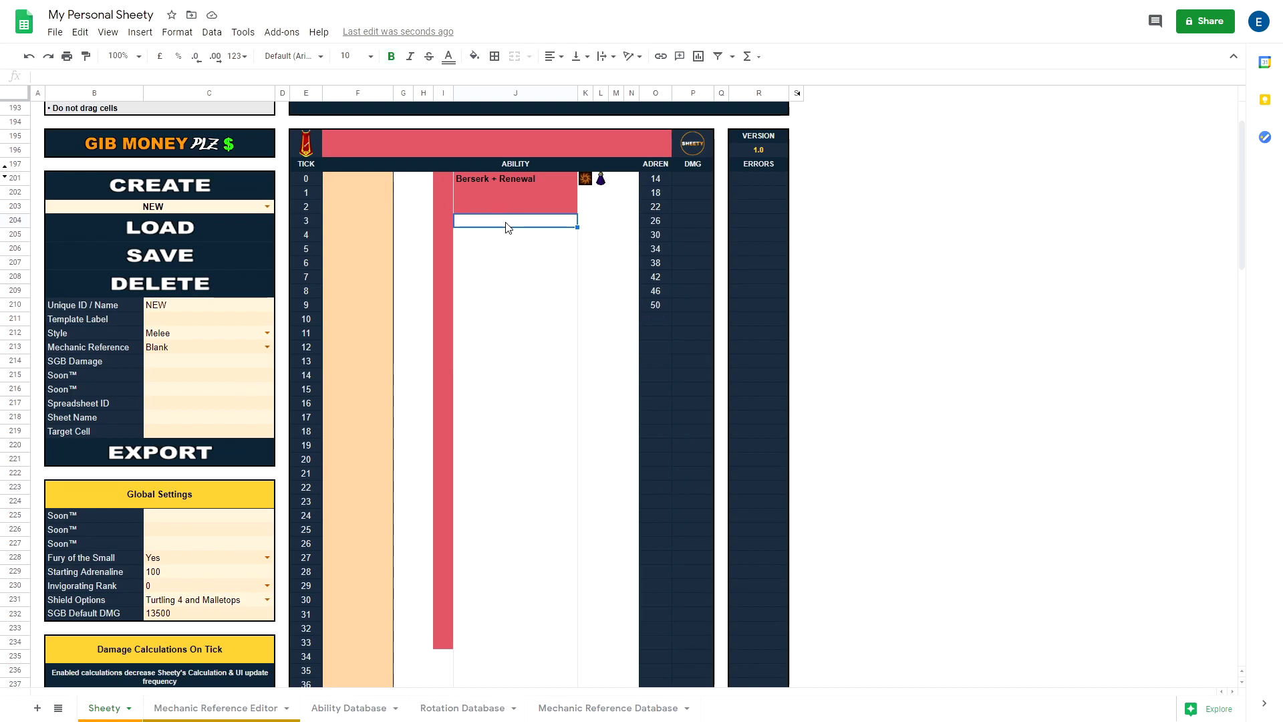
Enter Slice at tick 3 and Punish at tick 6 in the Ability column.
type("Slice")
left_click(504, 262)
type("Punish")
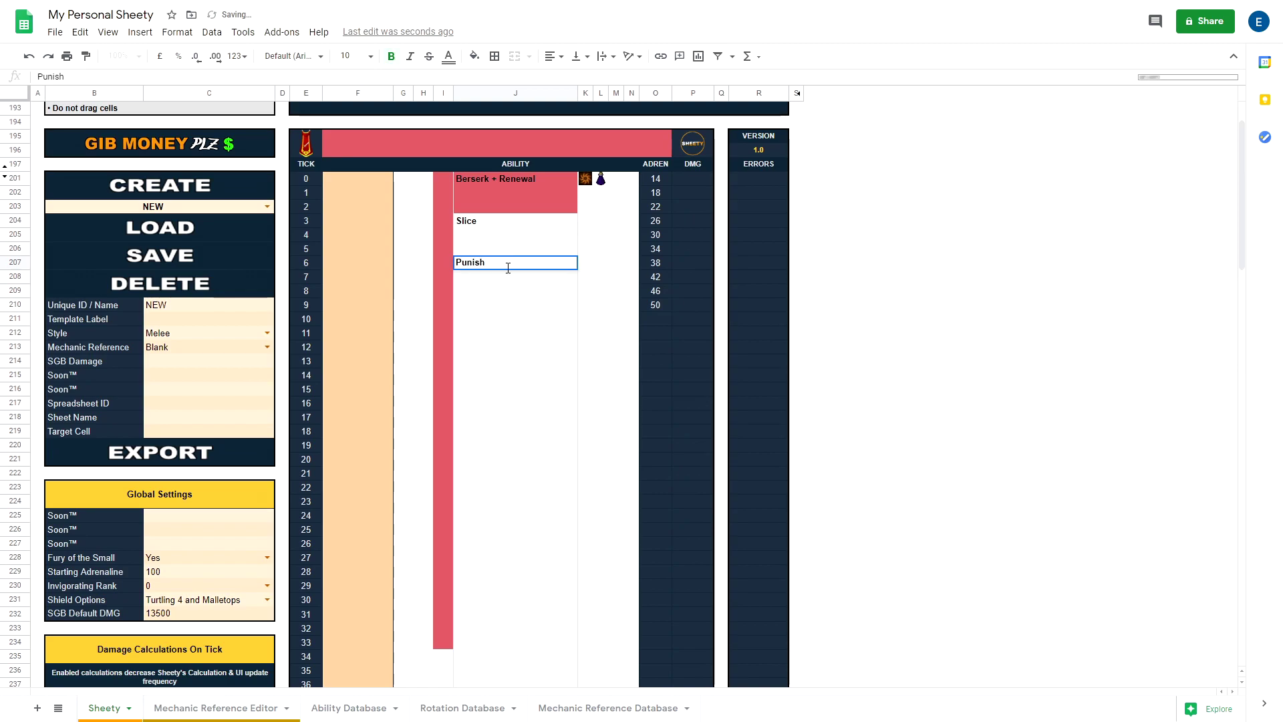
left_click(507, 307)
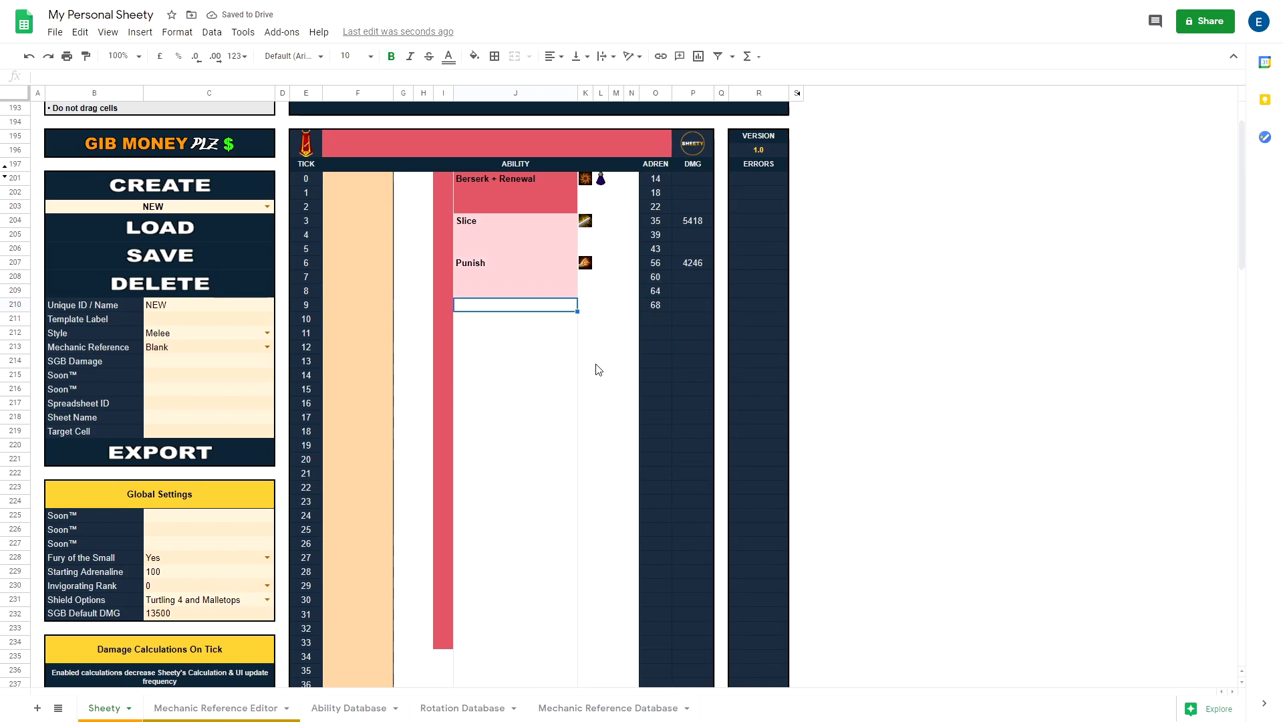
scroll(444, 449, "down", 1)
scroll(458, 438, "up", 2)
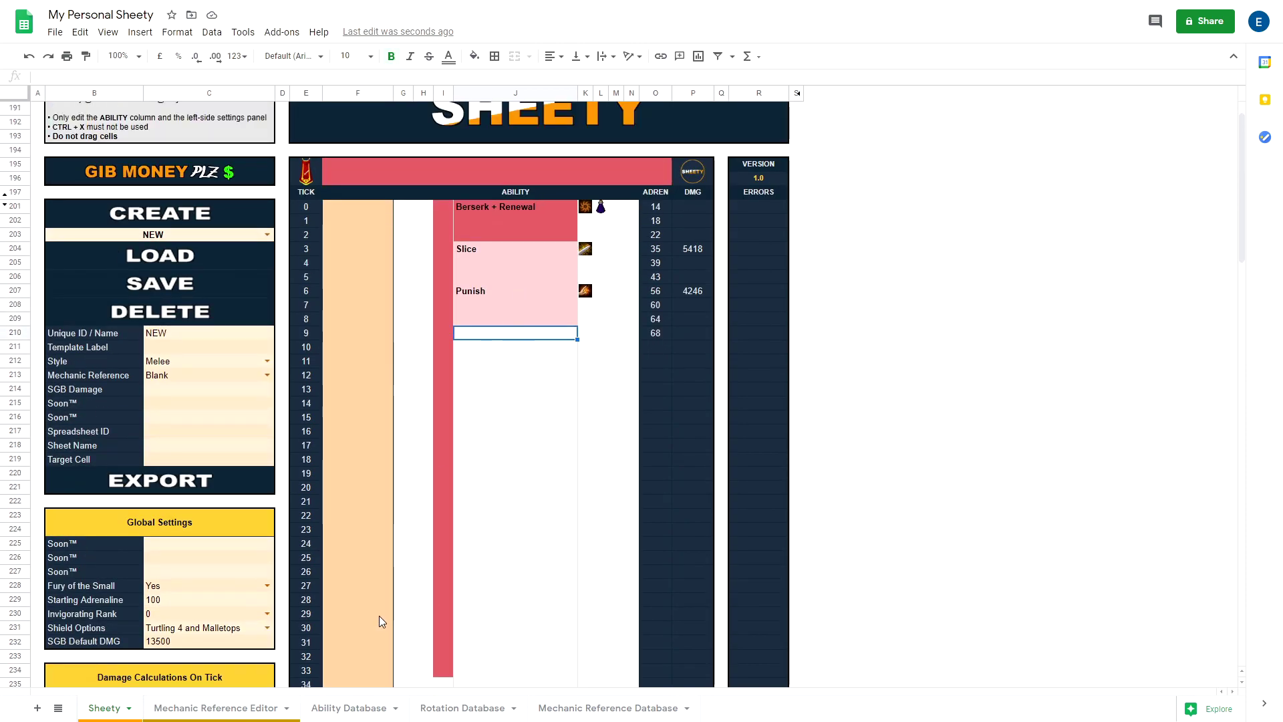
Extend the Slice entry at tick 3 to "Slice + Impatient".
double_click(509, 246)
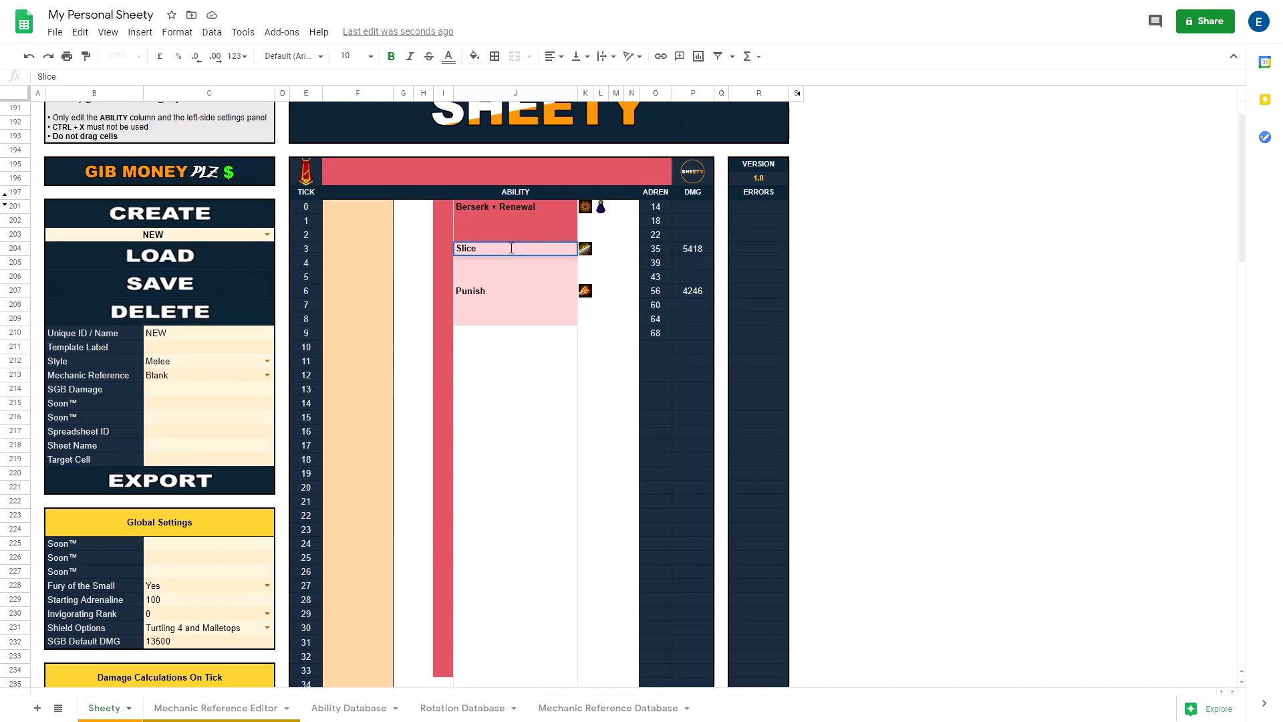
type("+ Impatient")
key("Return")
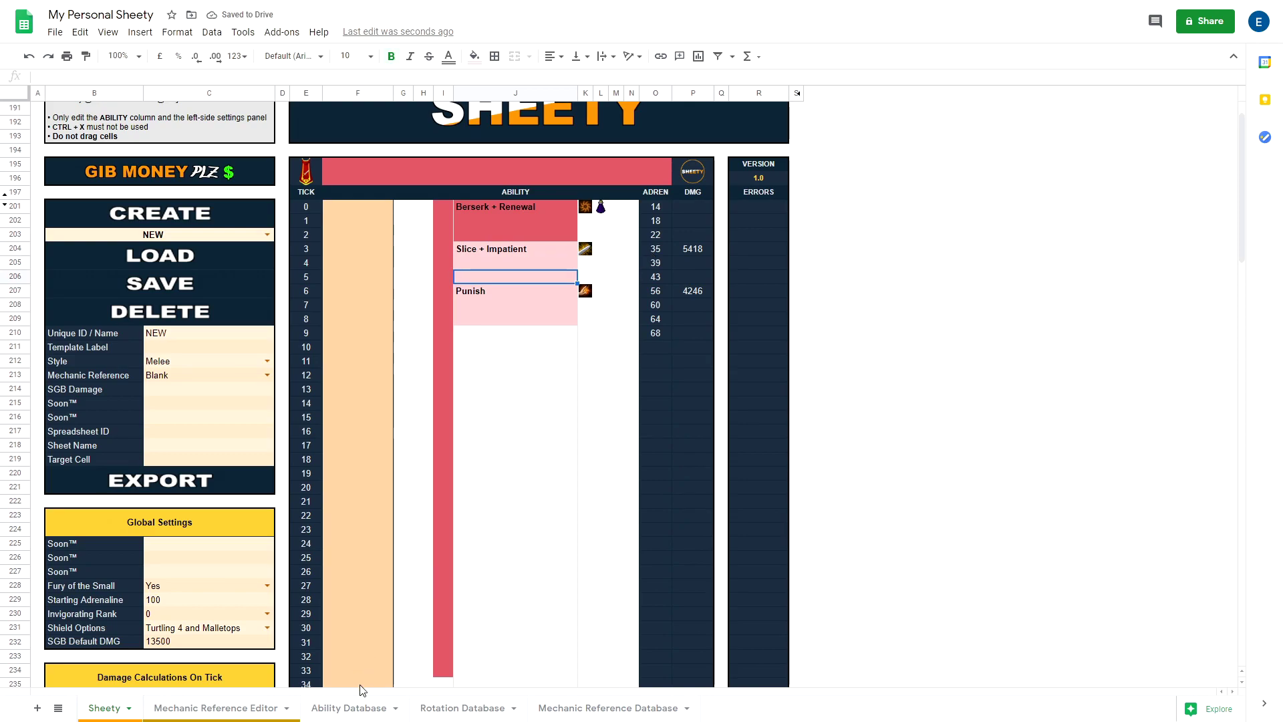
Browse the Ability Database sheet for the Impatient entry and the listed special, misc and melee abilities.
left_click(354, 709)
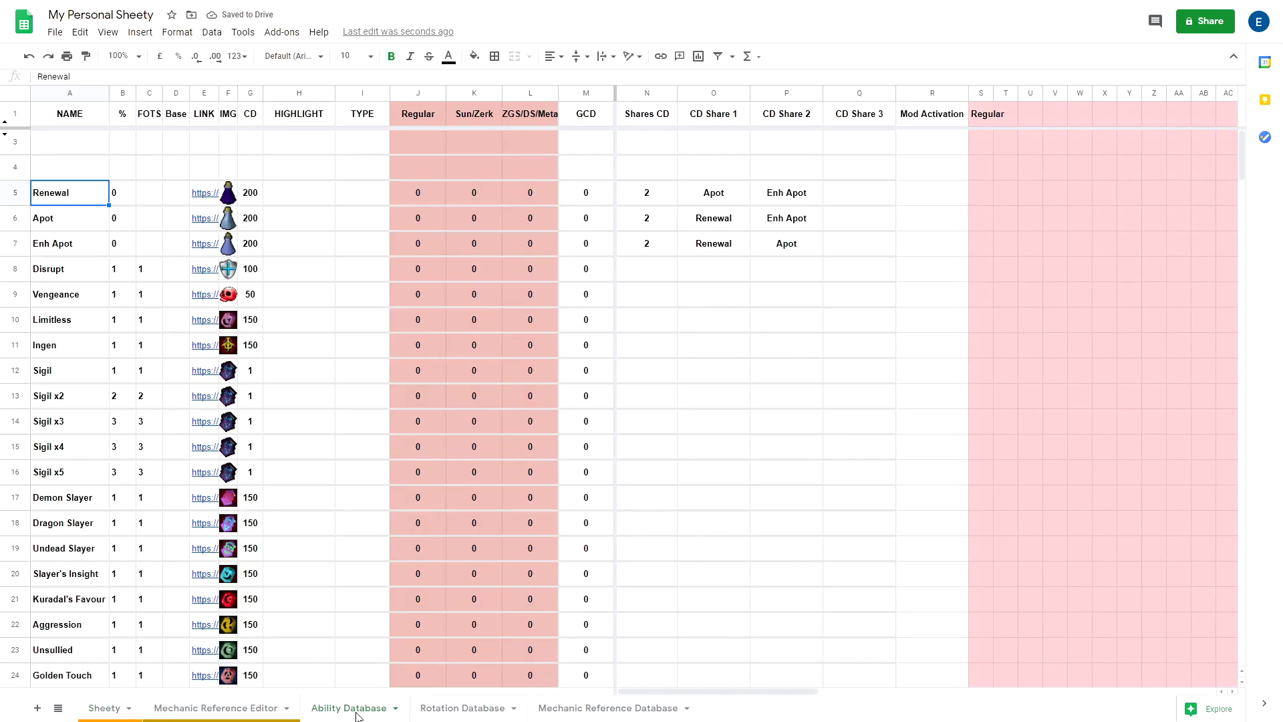
scroll(149, 342, "down", 3)
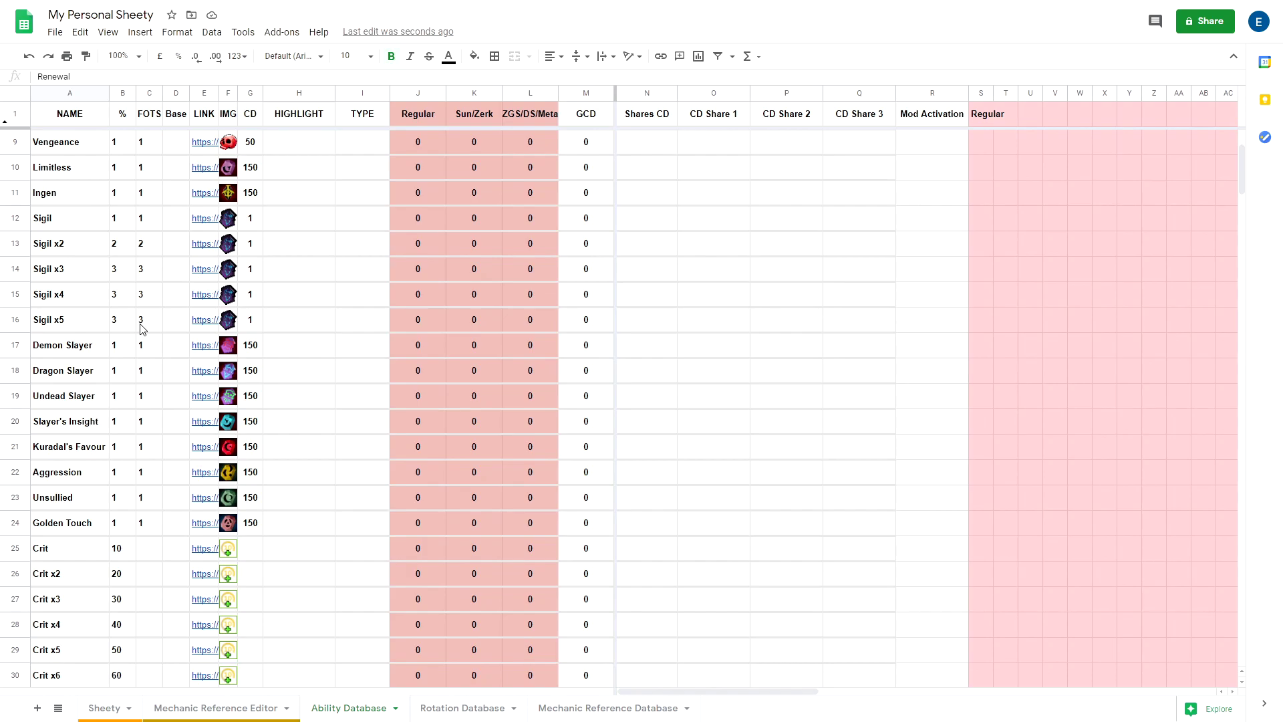
scroll(229, 390, "down", 2)
scroll(229, 390, "down", 13)
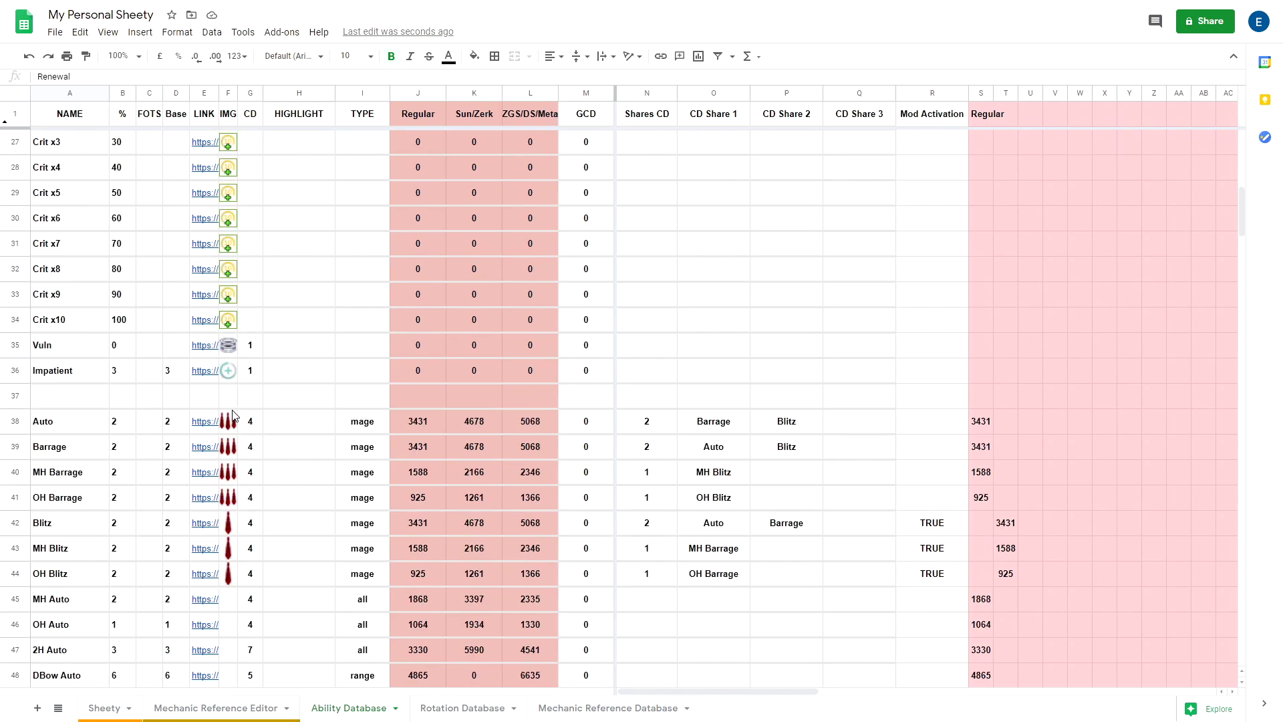
scroll(230, 422, "down", 14)
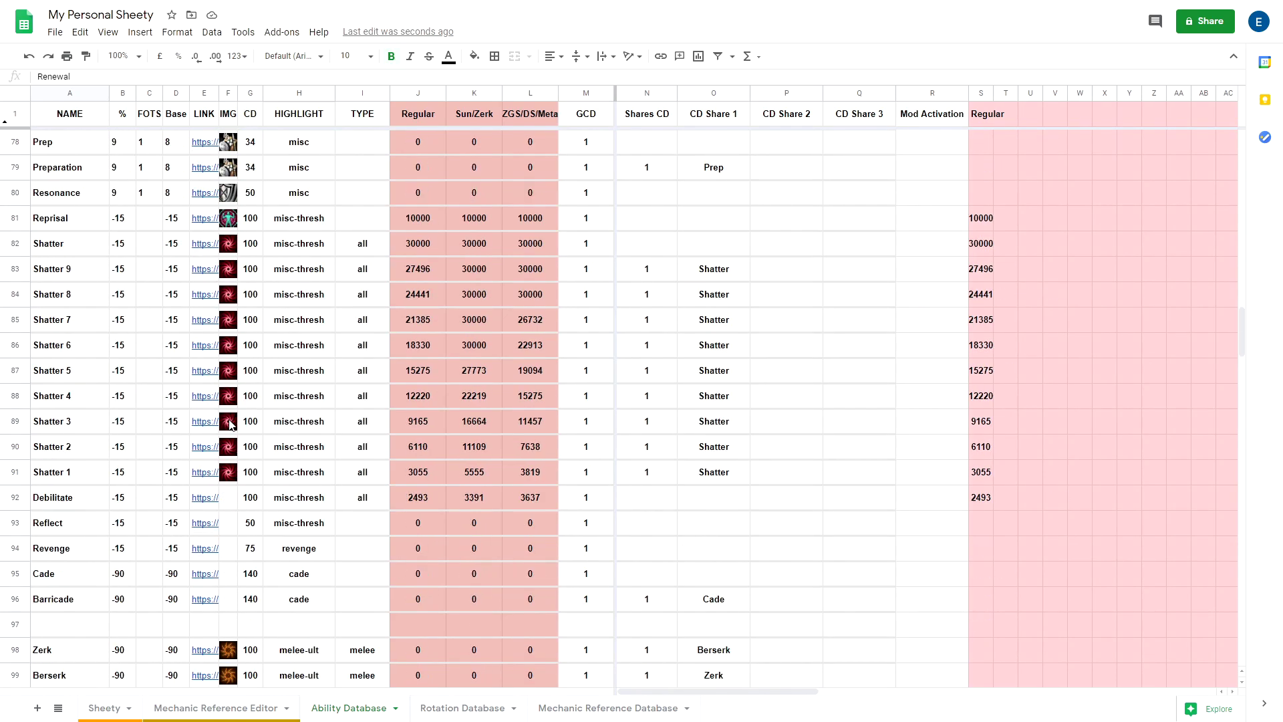
scroll(238, 427, "down", 10)
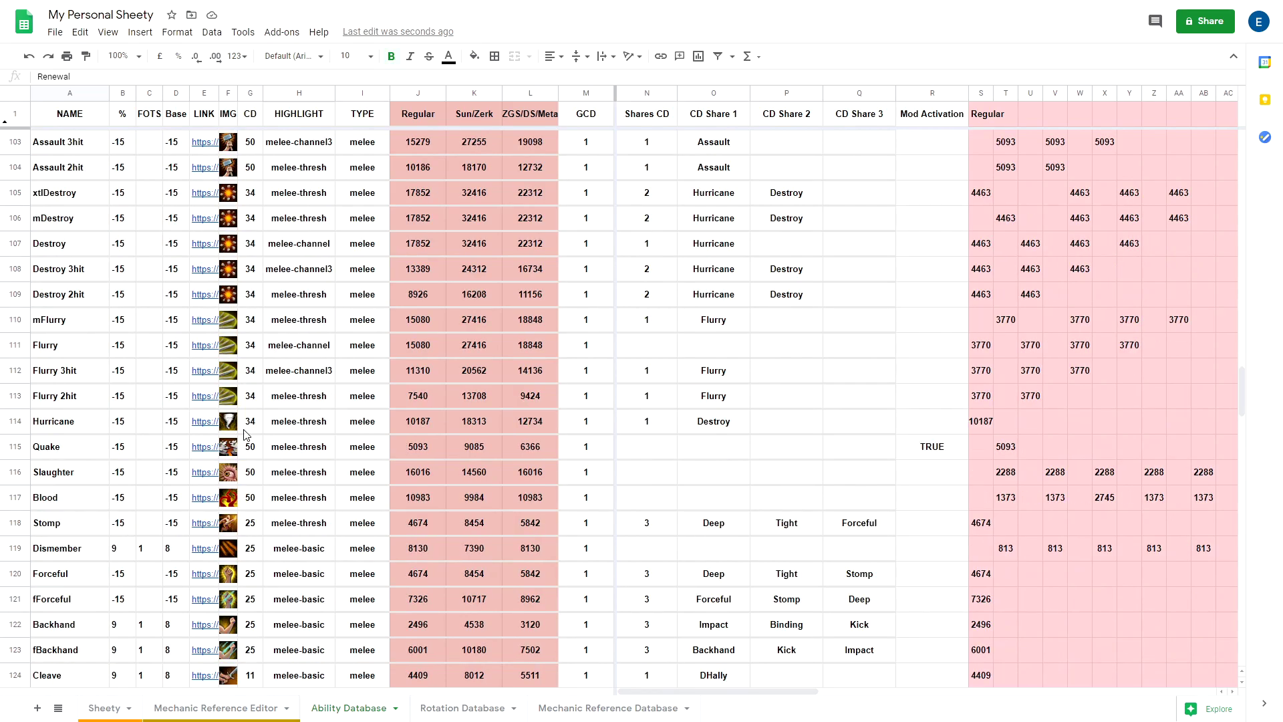
scroll(254, 428, "up", 20)
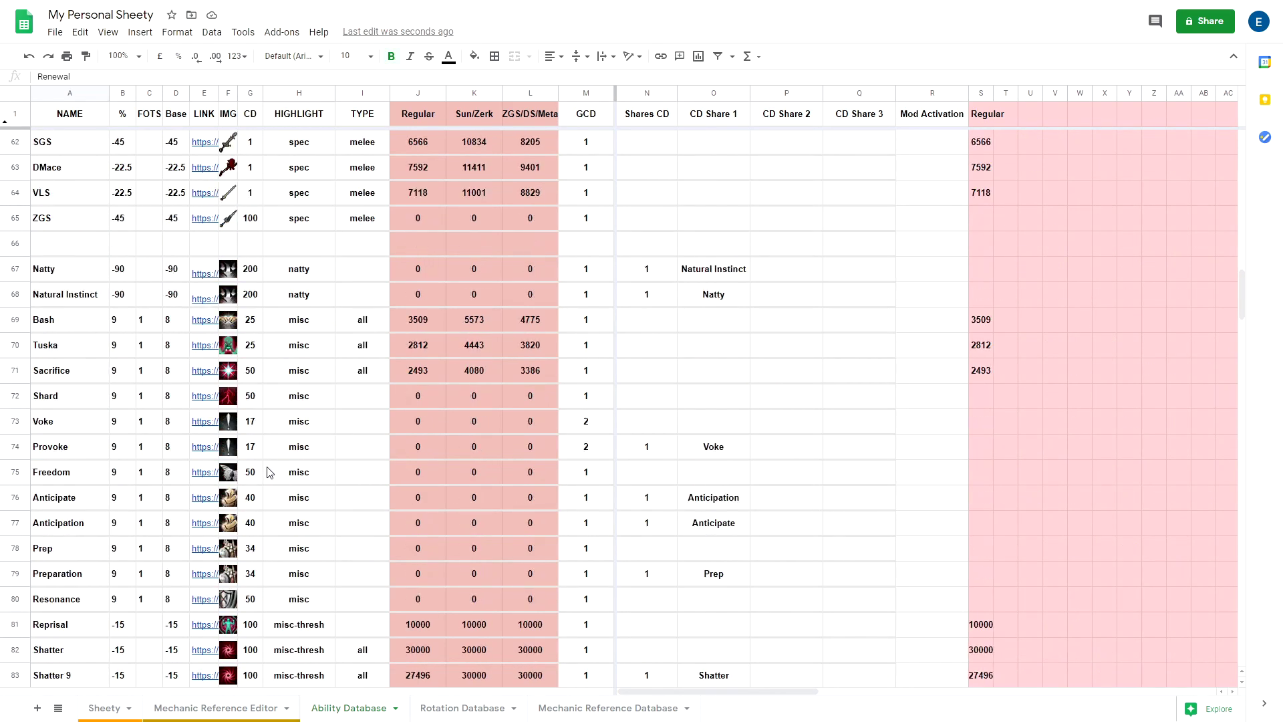
In the Sheety sheet, extend the Punish entry at tick 6 to "Punish + Impatient".
left_click(97, 714)
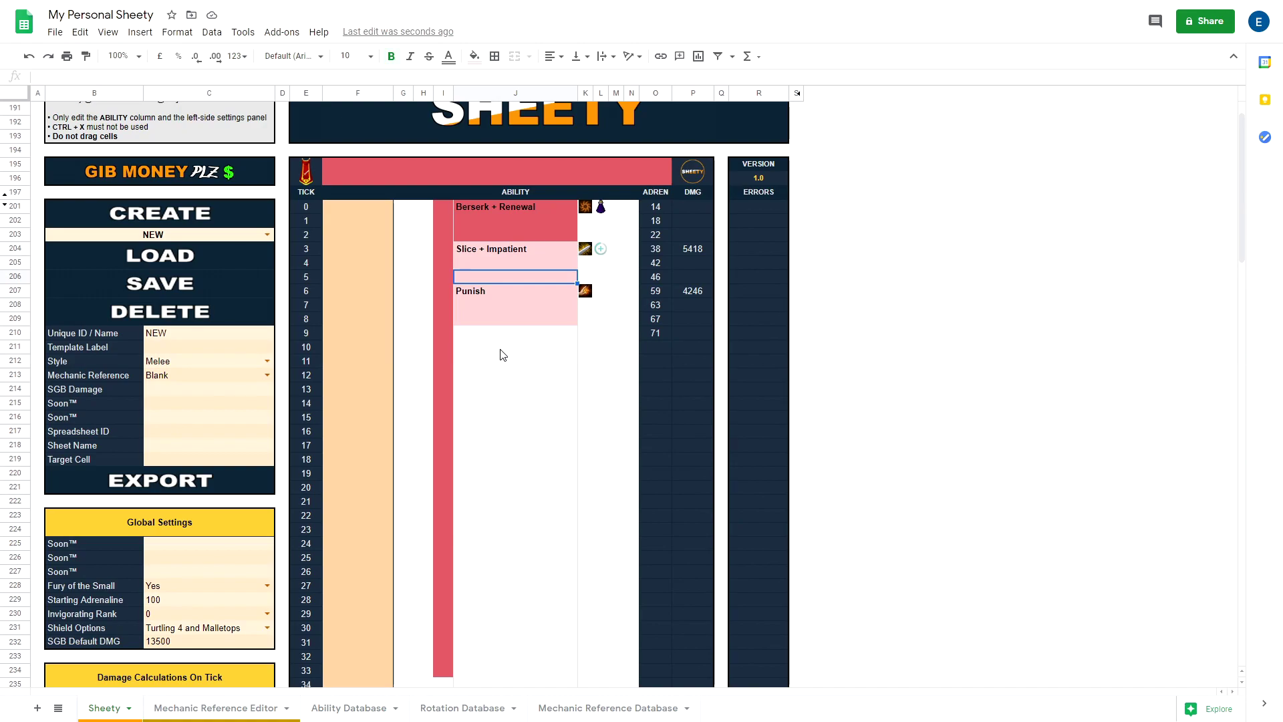
left_click(499, 295)
double_click(501, 288)
type("+ Impatient")
key("Return")
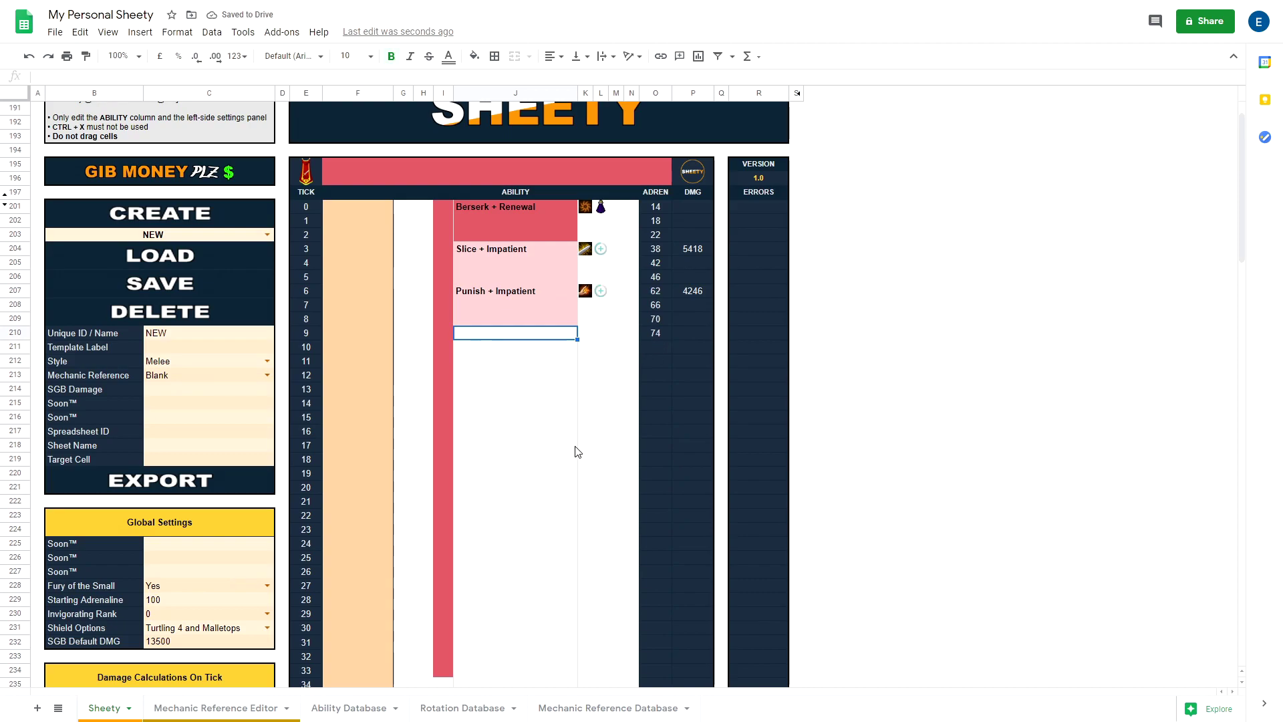
Enter Assault at tick 9 in the Ability column and check the ticks its channel covers.
type("Assault")
left_click(488, 389)
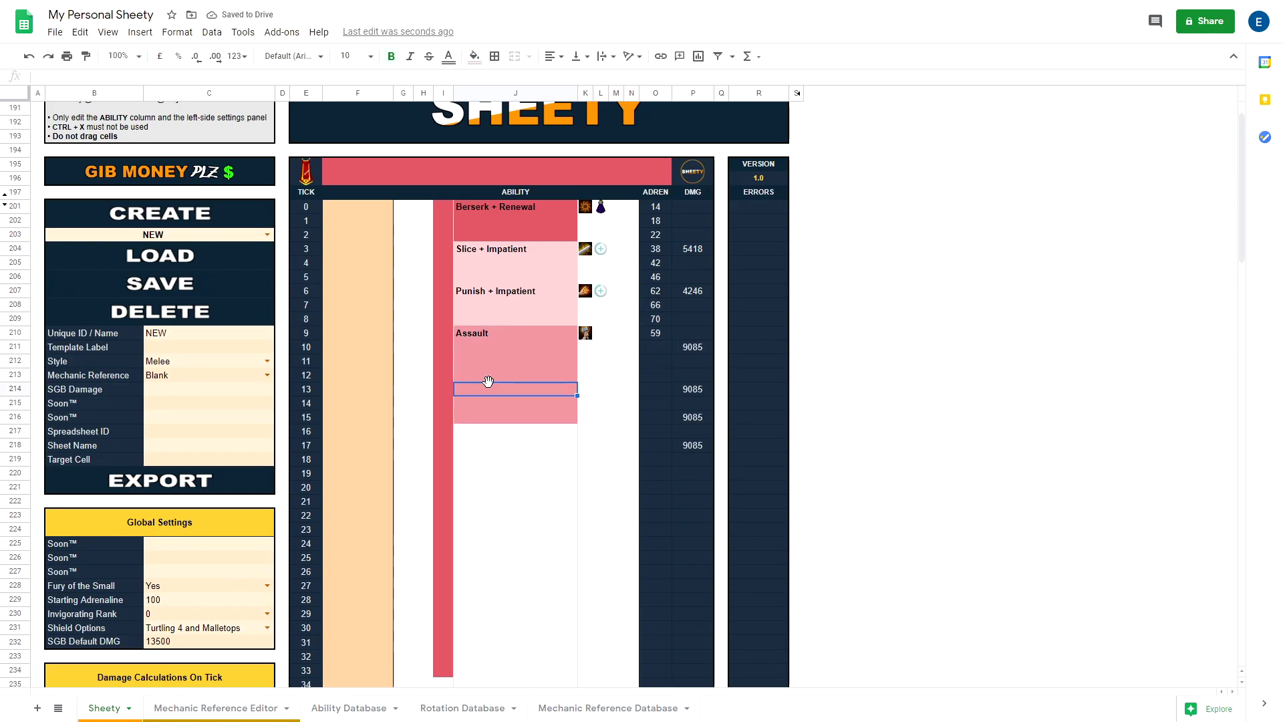
left_click(496, 377)
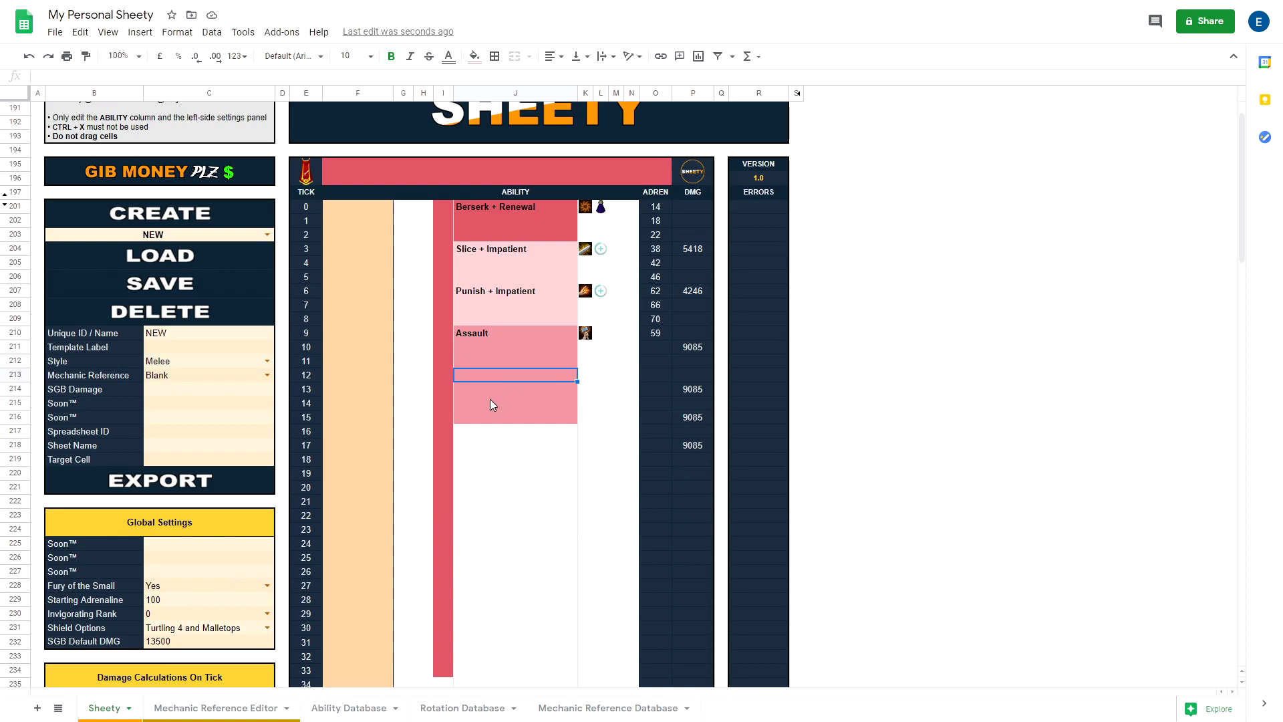
left_click(495, 474)
left_click(508, 347)
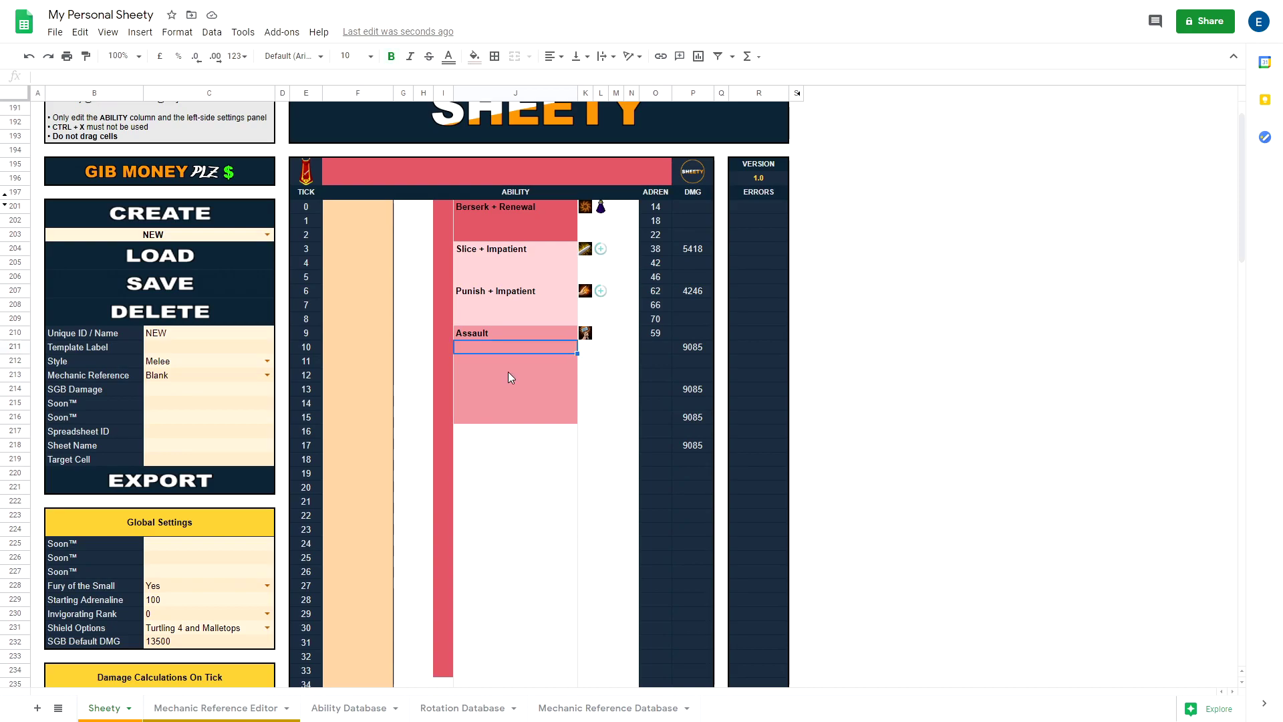
Open the Mechanic Reference Editor sheet and examine its Label and % DMG columns.
left_click(279, 710)
left_click(378, 137)
left_click(393, 153)
left_click(426, 141)
left_click(377, 154)
left_click(435, 155)
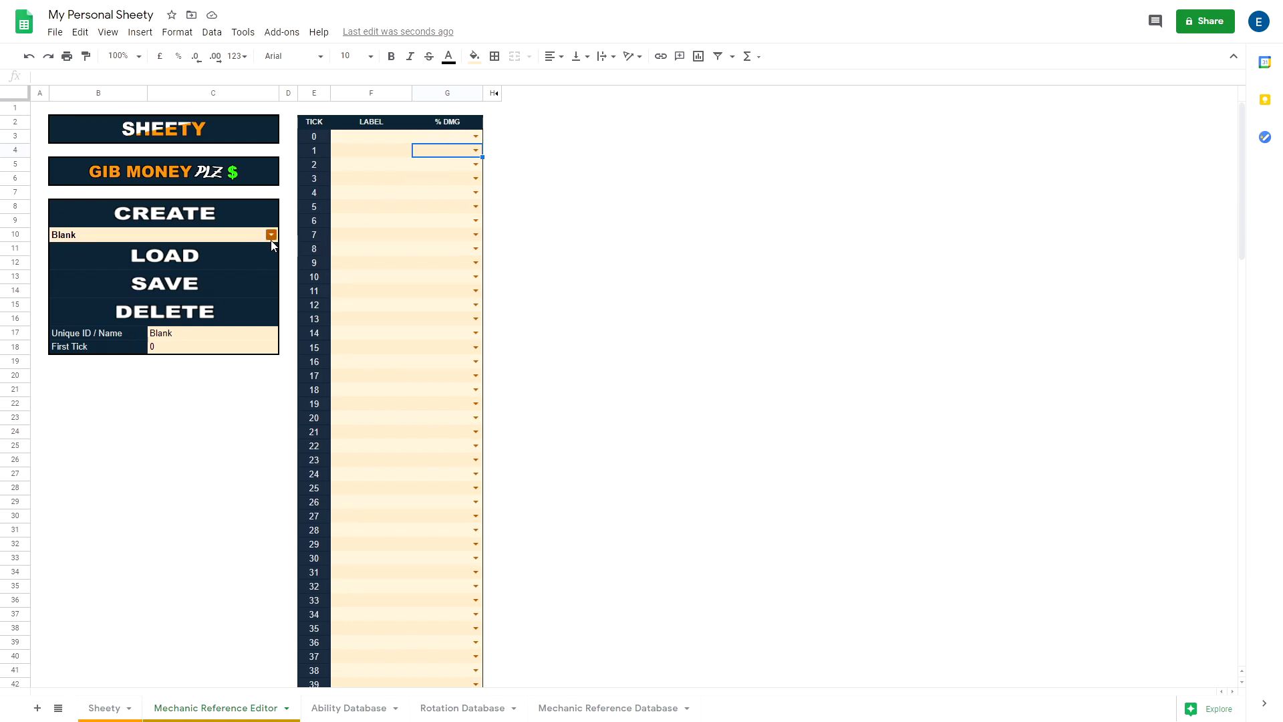
left_click(388, 155)
left_click(390, 171)
left_click(438, 166)
Choose Vorago as the mechanic reference in the Mechanic Reference Editor.
left_click(272, 235)
left_click(387, 211)
left_click(272, 234)
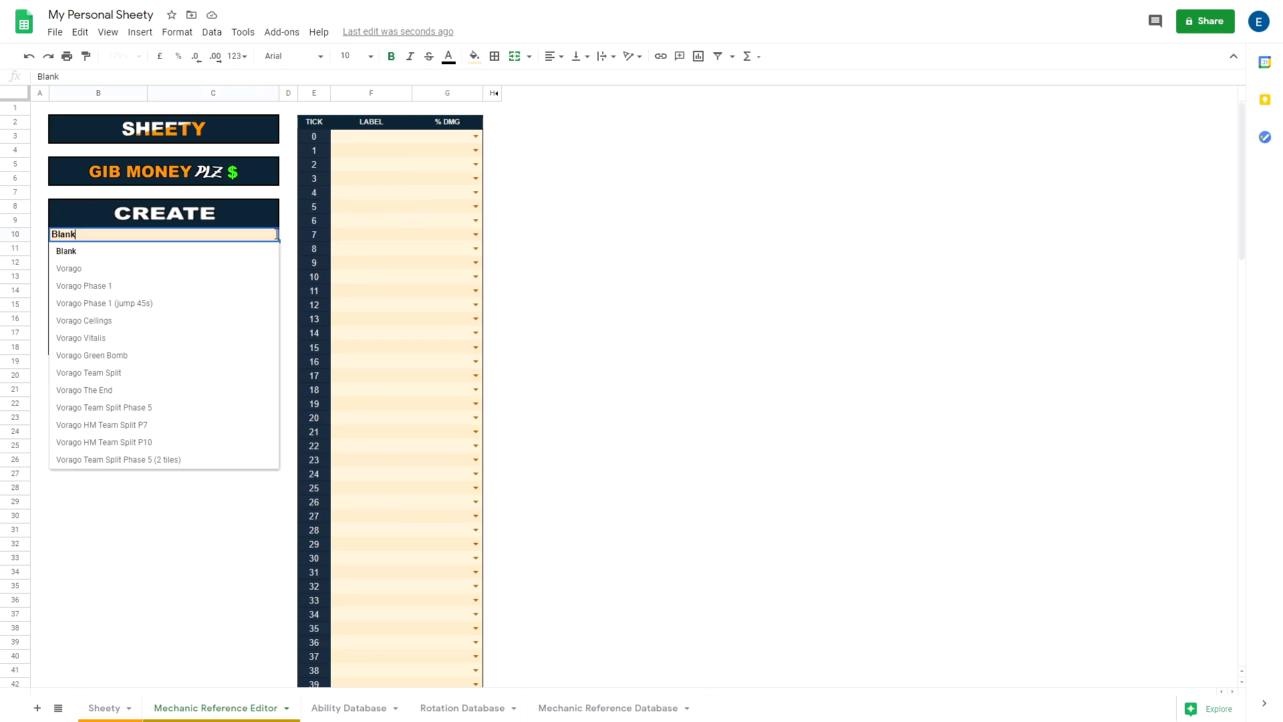
left_click(213, 268)
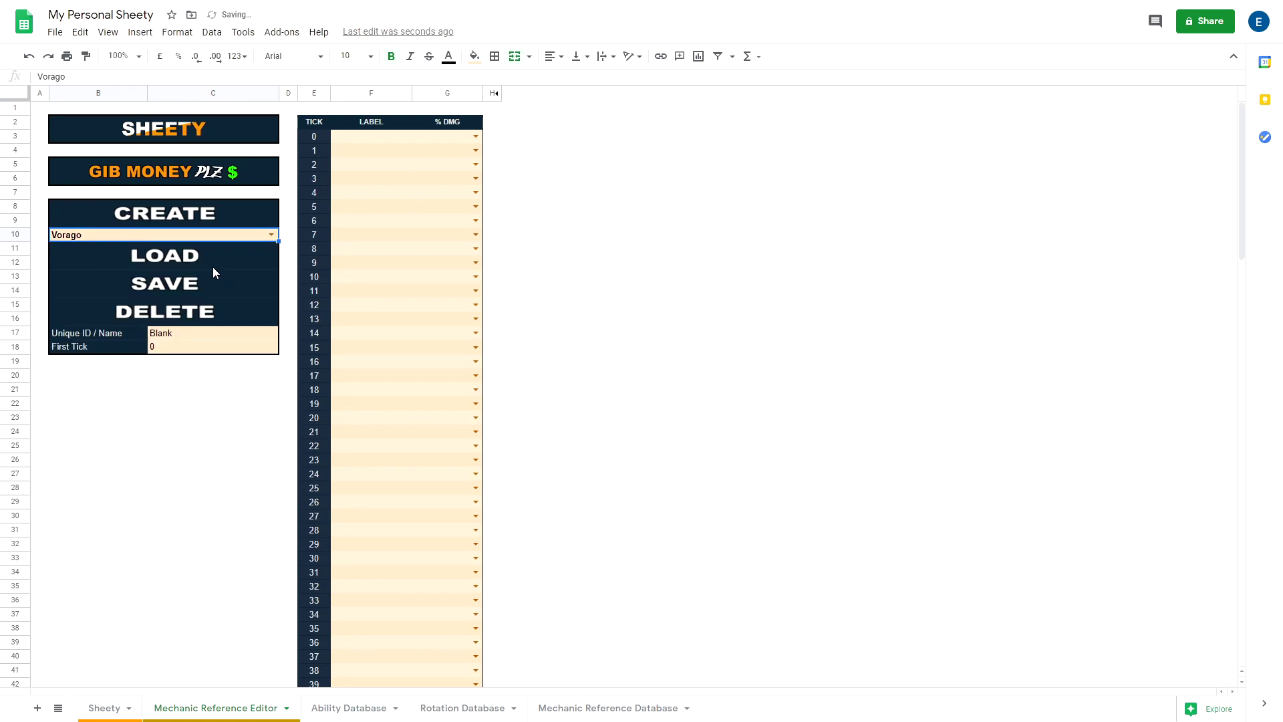
Choose Vorago The End as the mechanic reference to edit and start loading it.
left_click(272, 237)
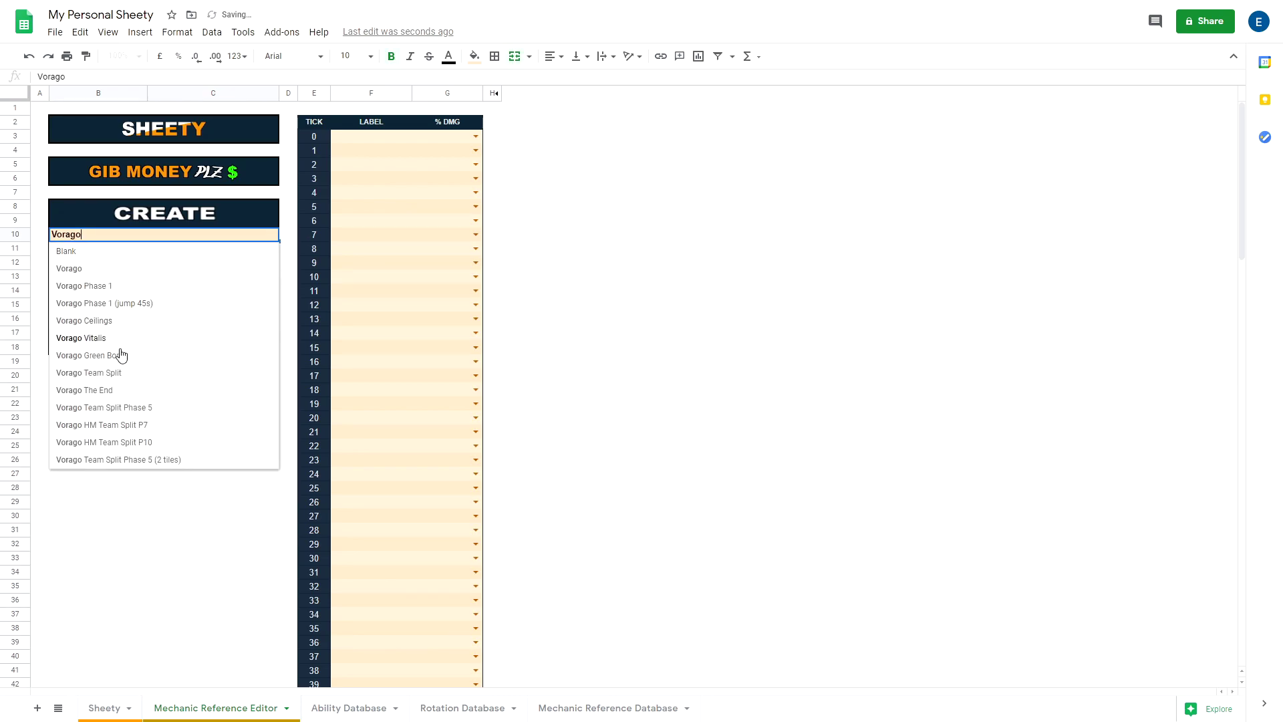
left_click(123, 392)
left_click(170, 262)
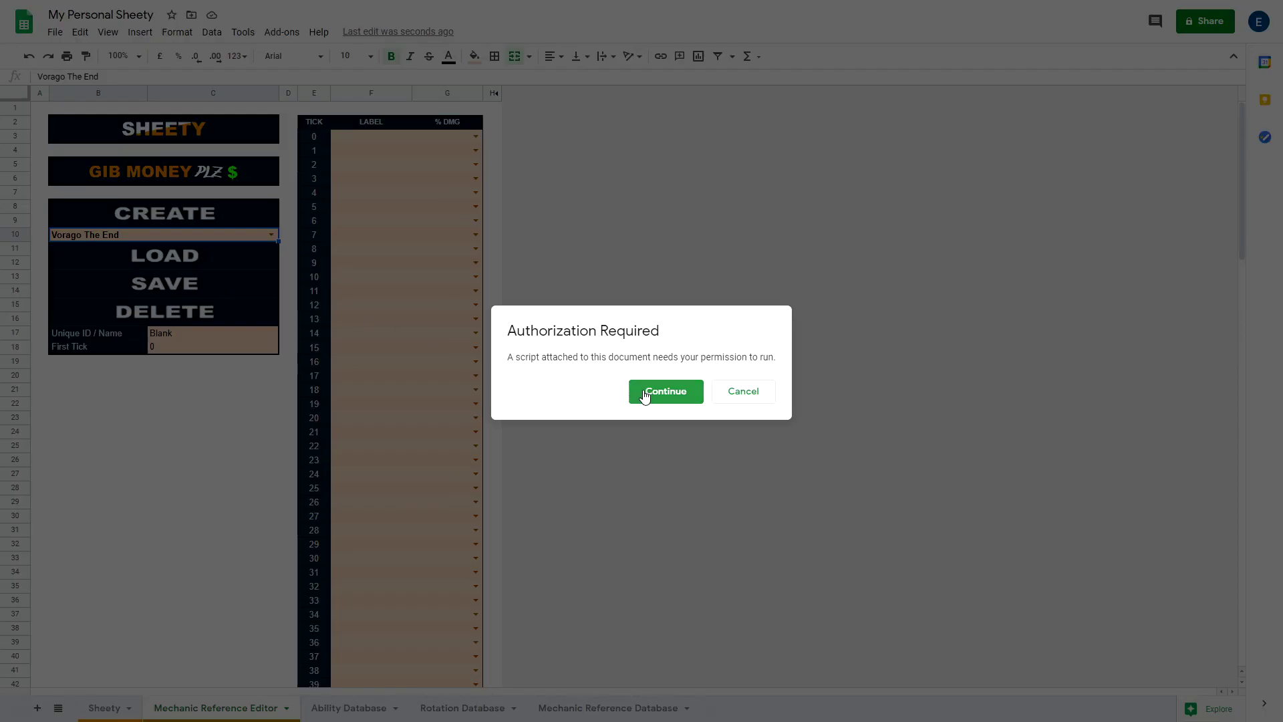
Authorize the Sheety script for the Google account, proceeding past the unverified-app page and allowing the requested spreadsheet access.
left_click(645, 400)
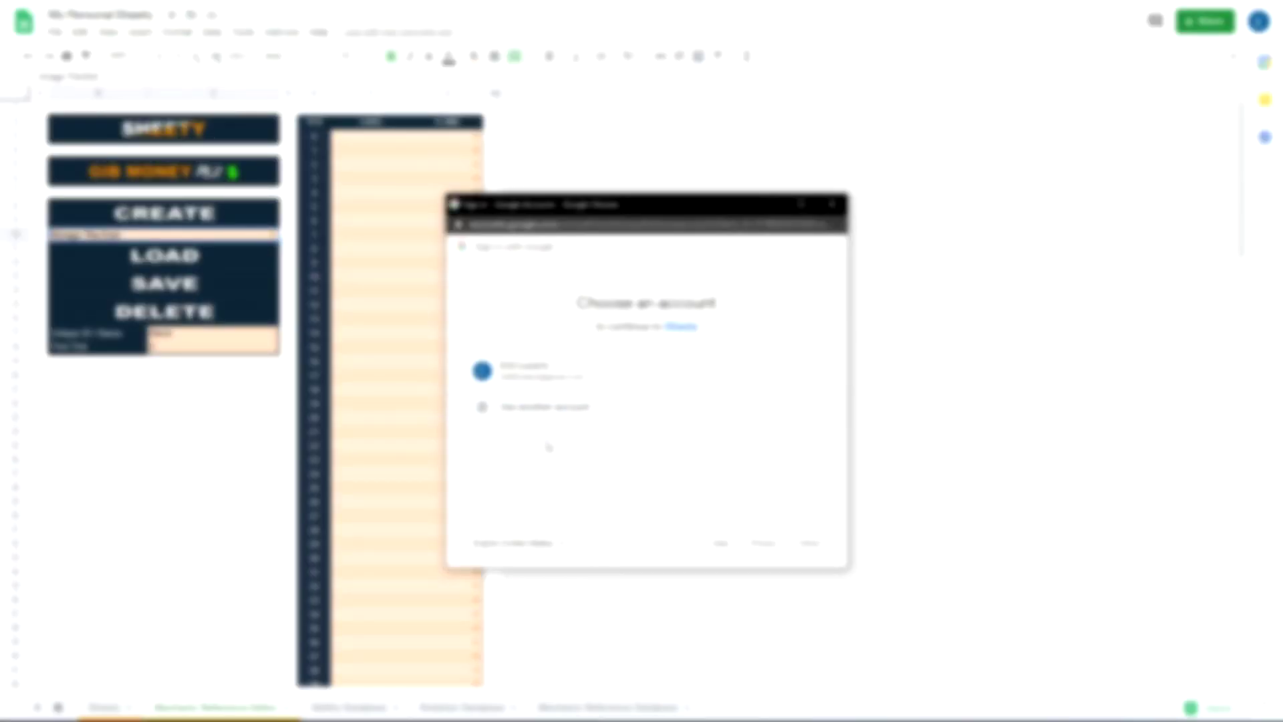
left_click(489, 381)
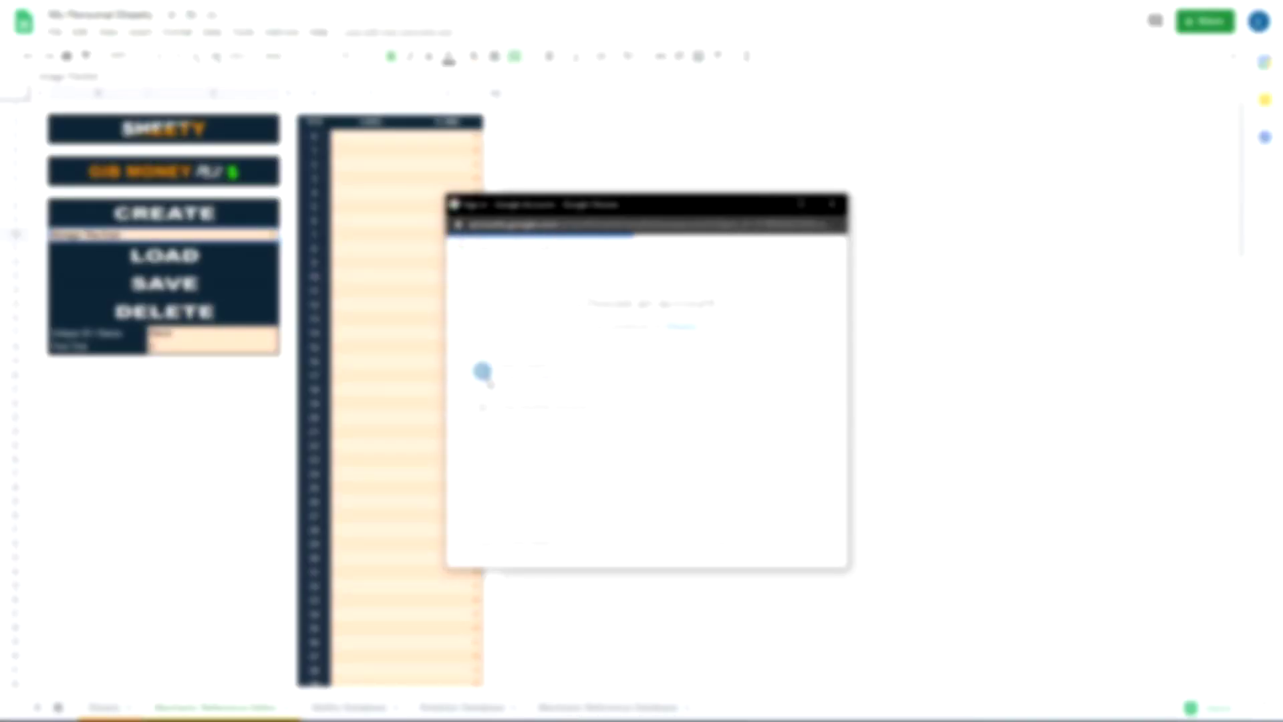
left_click(487, 448)
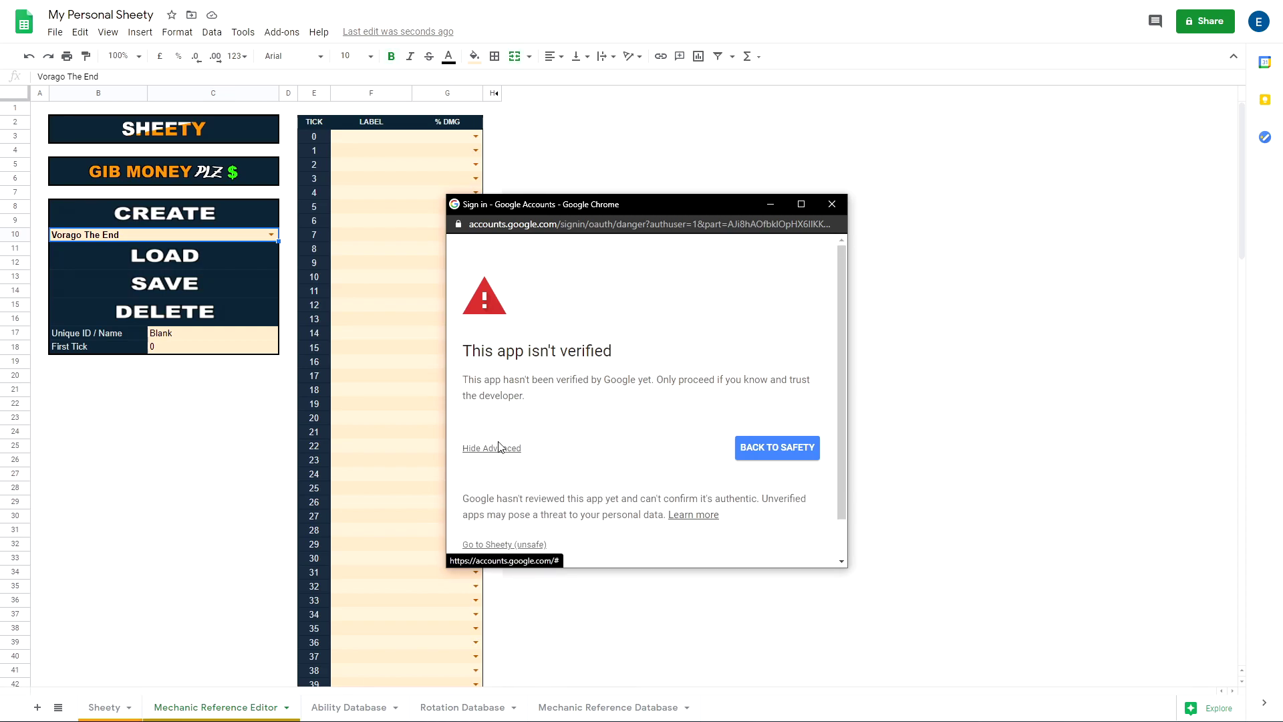
scroll(505, 444, "down", 1)
left_click(512, 501)
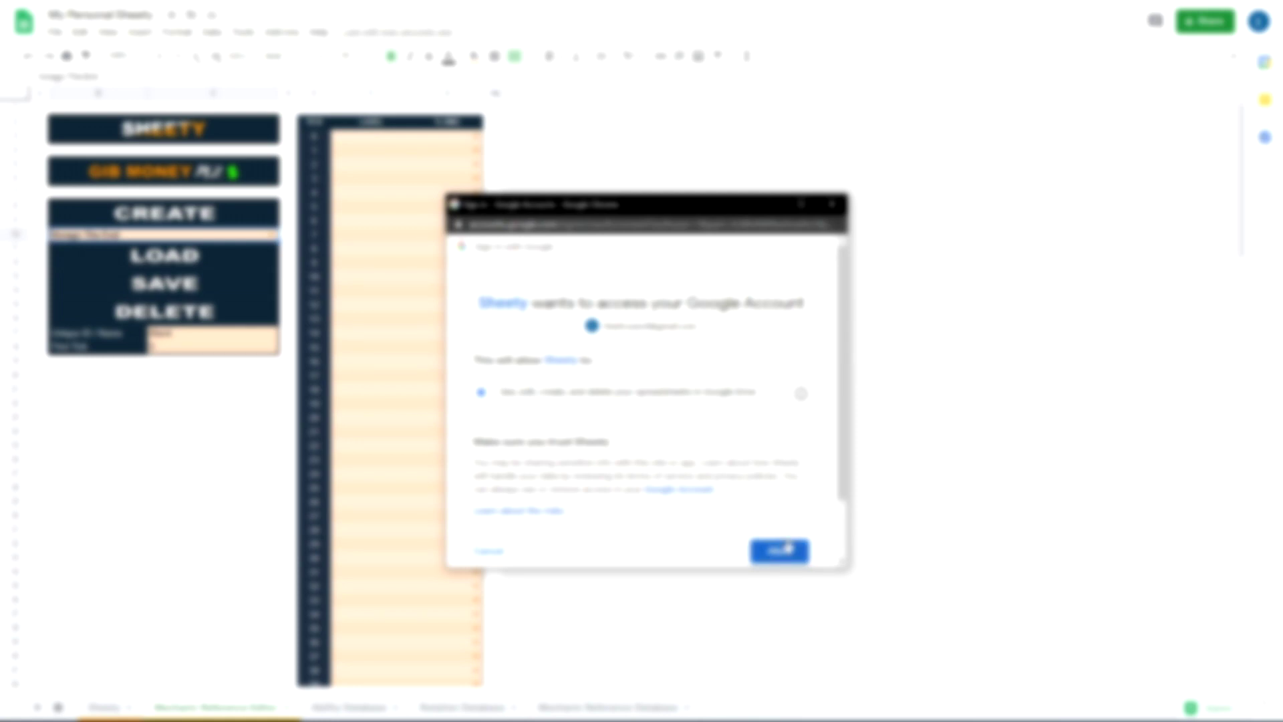
left_click(783, 550)
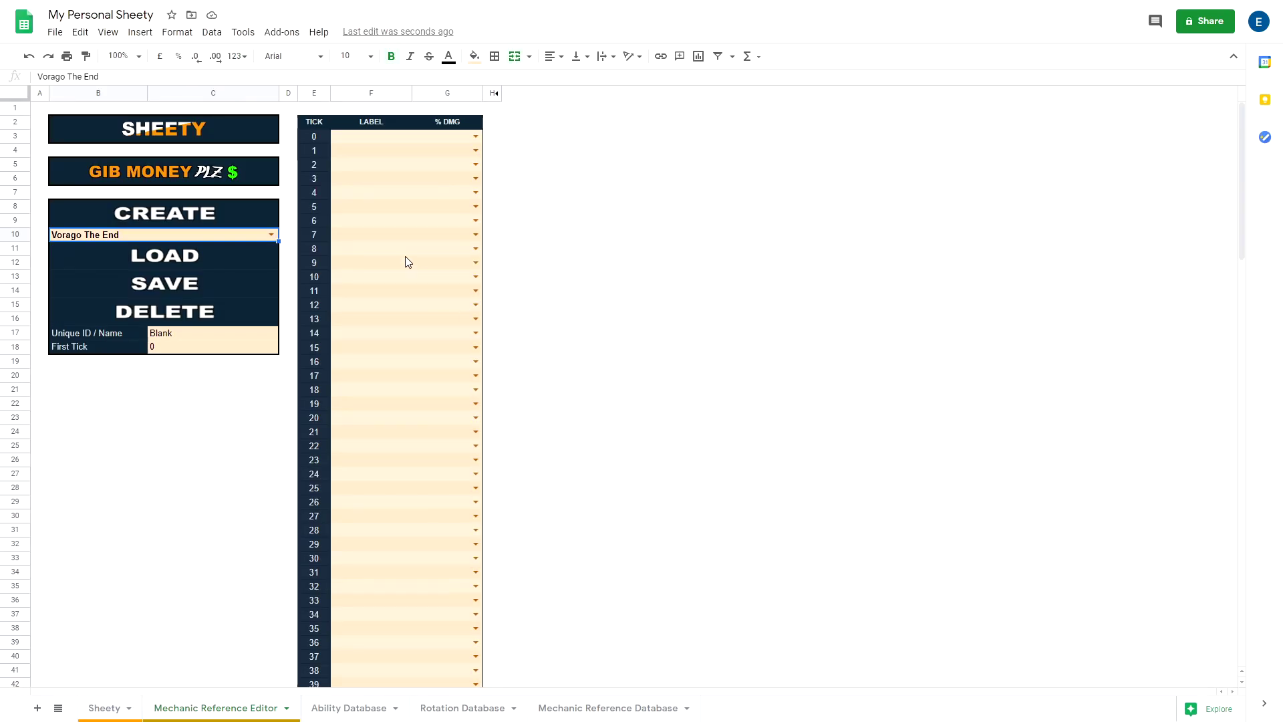
Load the Vorago The End reference in the Mechanic Reference Editor and look through its tick labels.
left_click(367, 266)
left_click(158, 258)
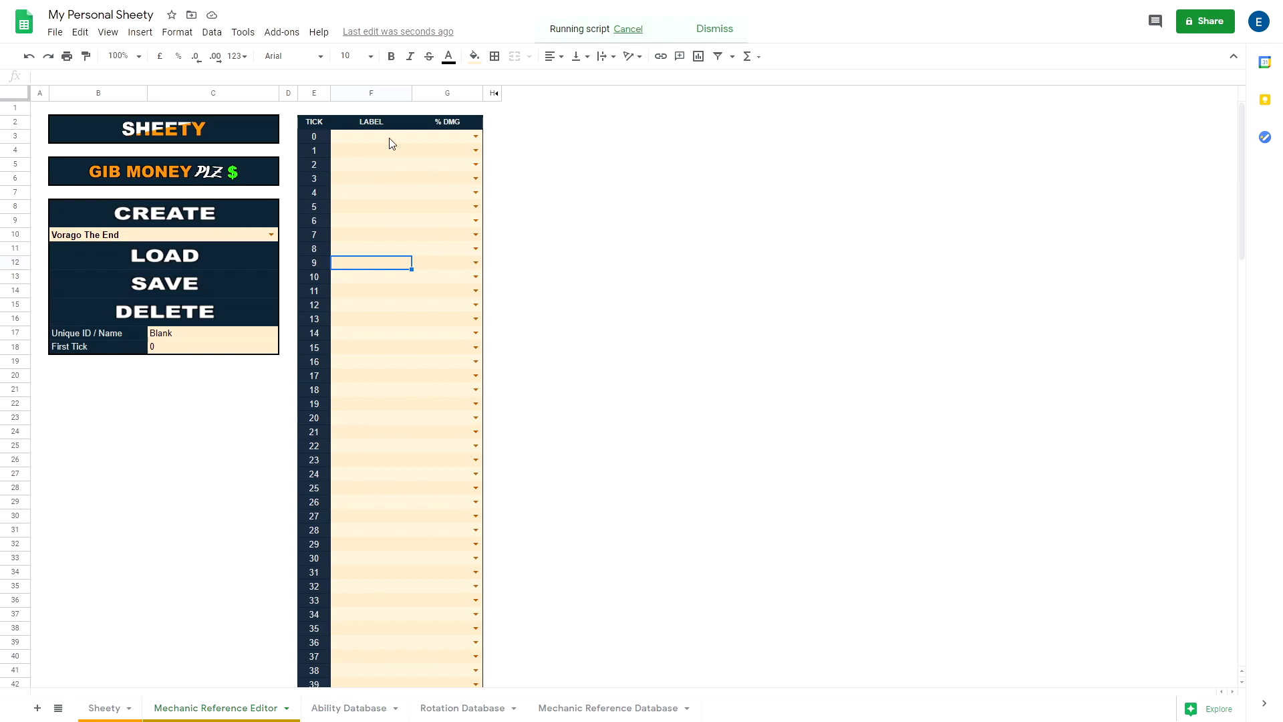
left_click(386, 155)
left_click(429, 139)
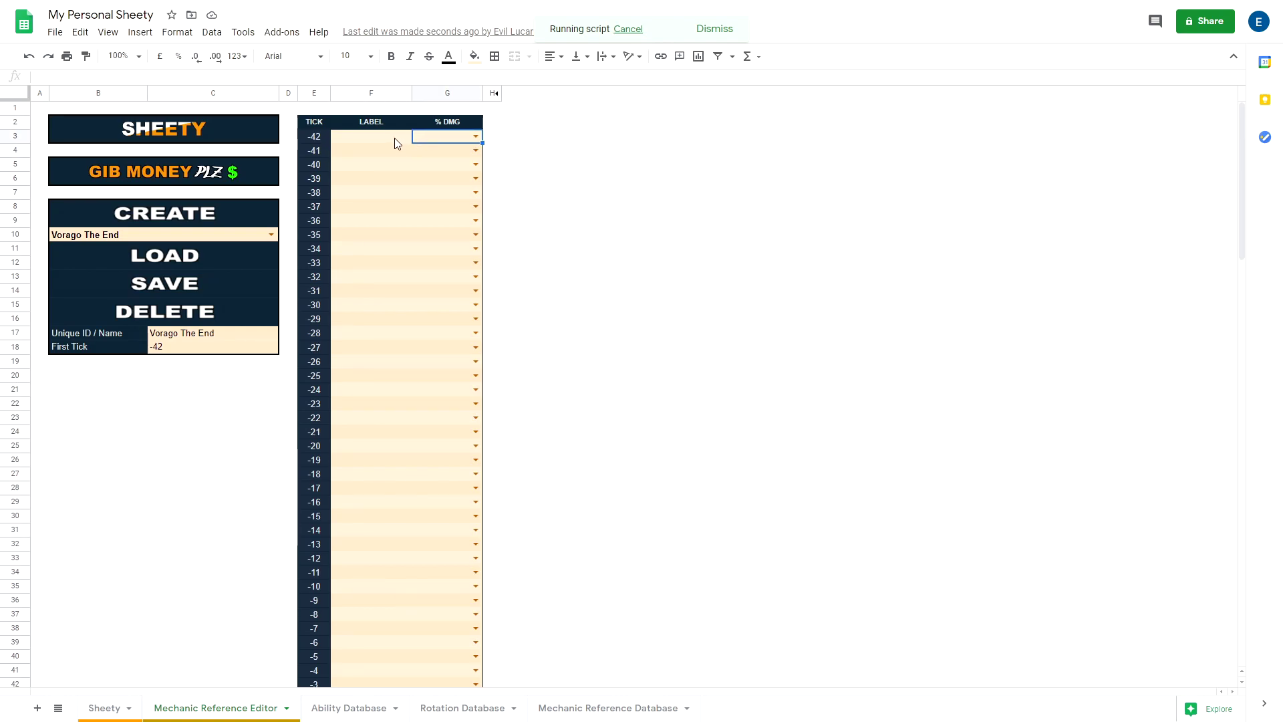
left_click(385, 152)
scroll(367, 223, "down", 4)
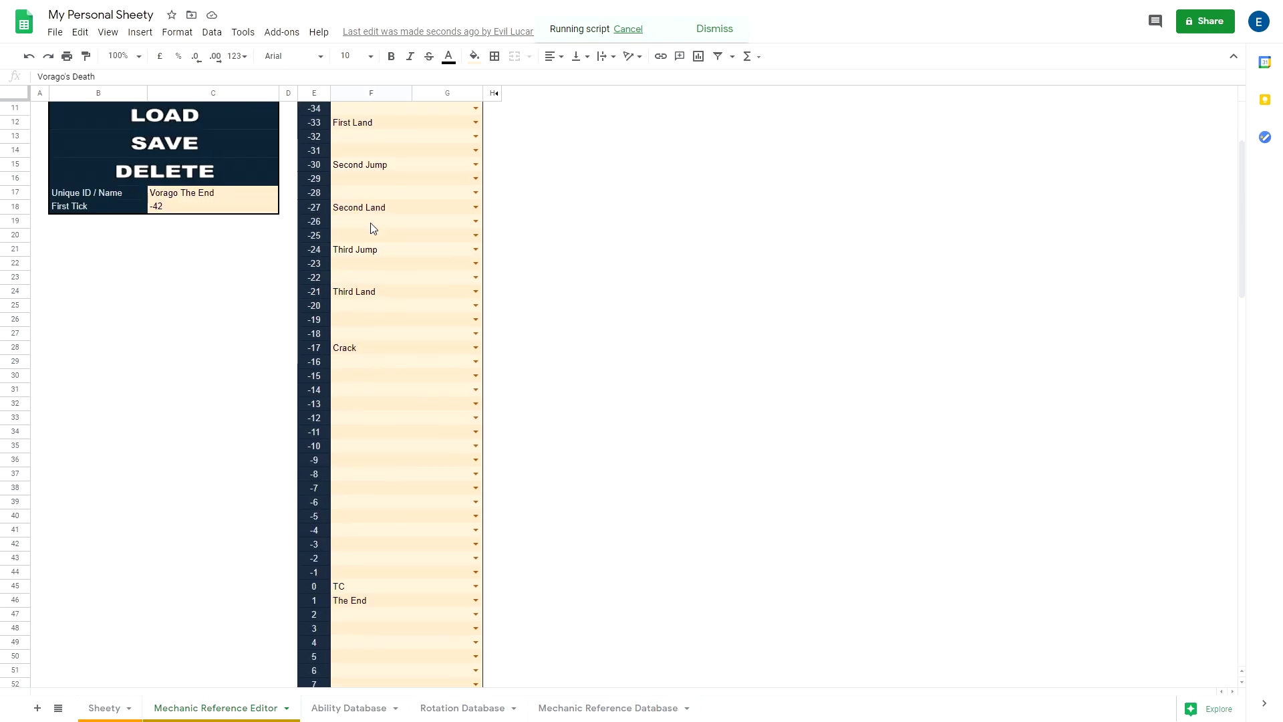
scroll(289, 320, "up", 4)
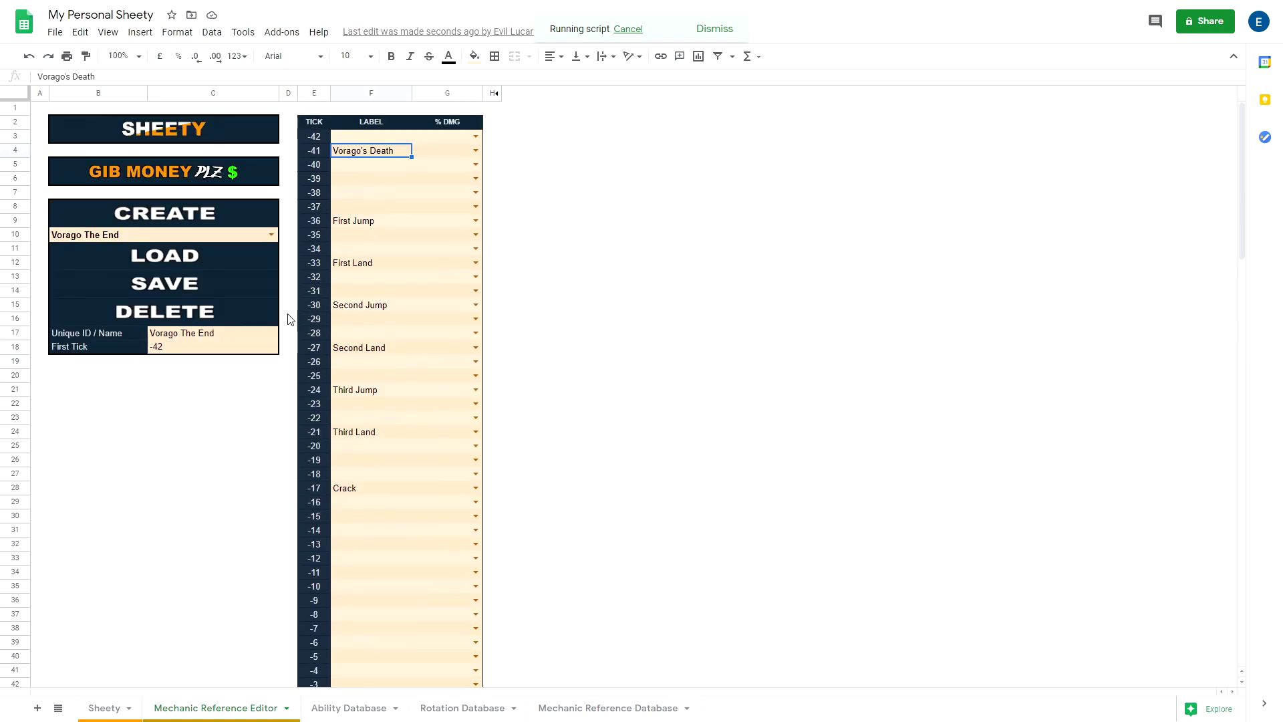
In the Sheety sheet, set the Mechanic Reference to Vorago The End.
left_click(106, 707)
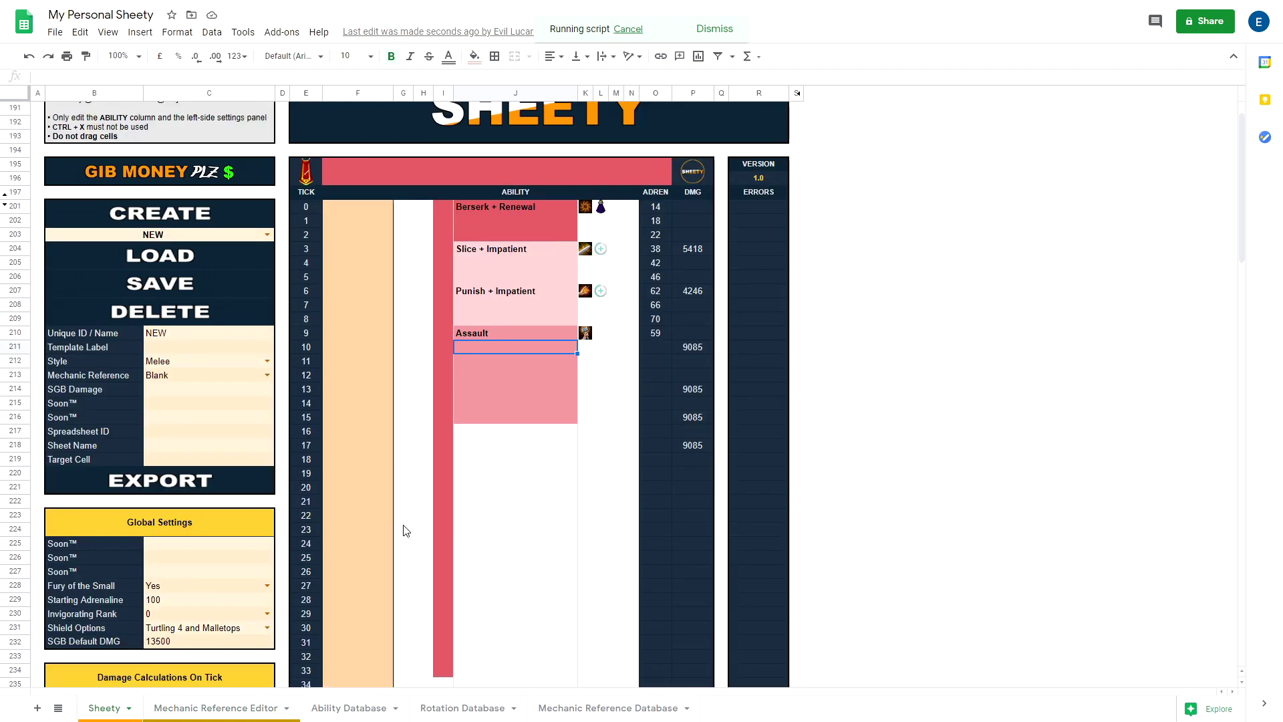
left_click(267, 375)
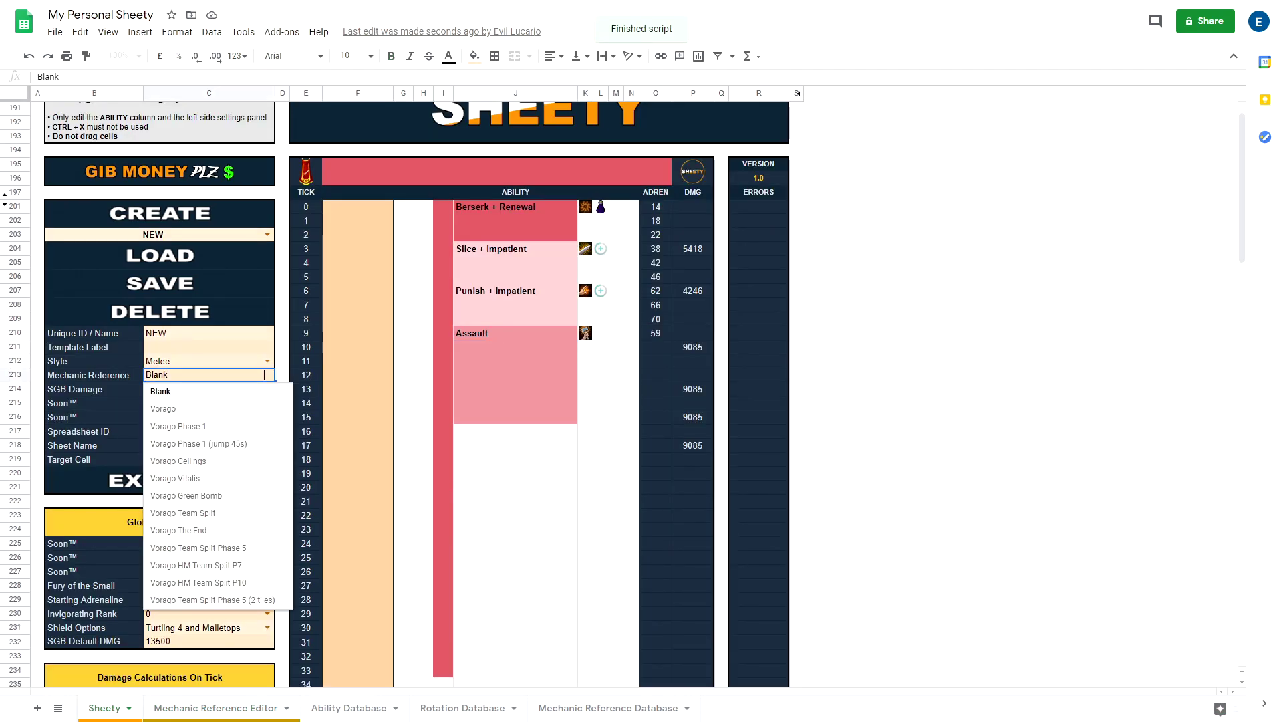
left_click(220, 532)
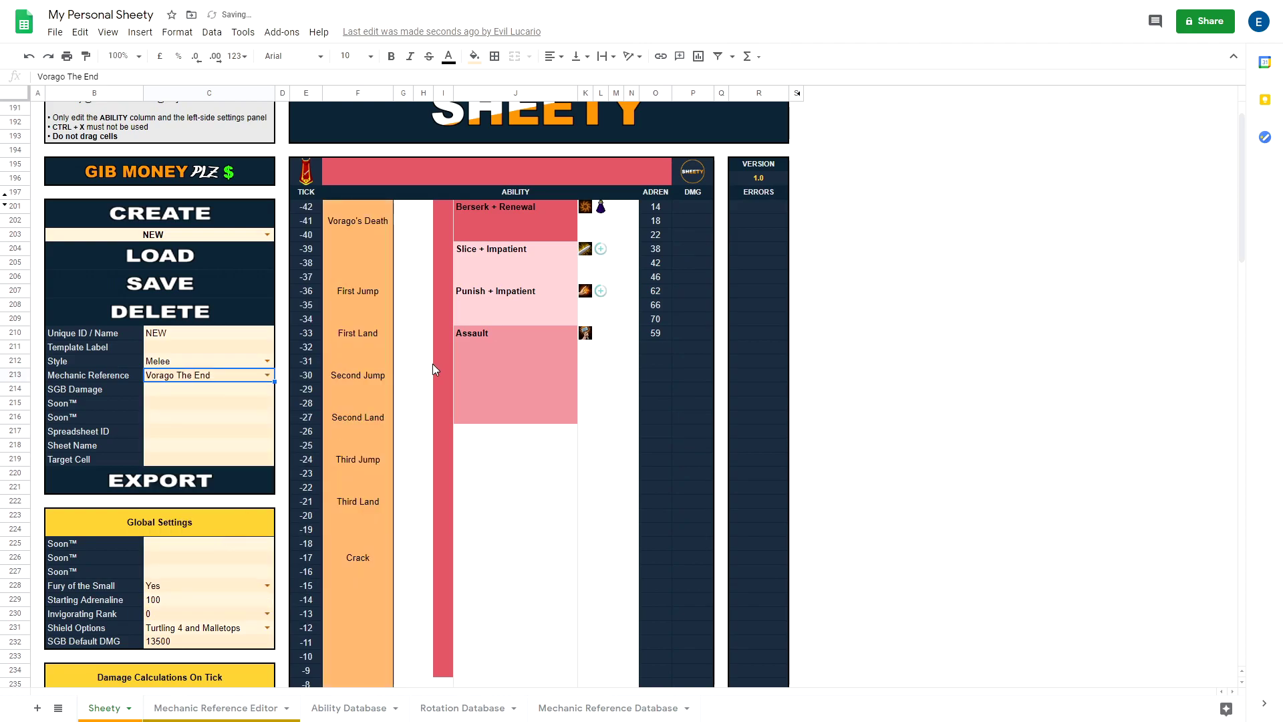
Clear the existing rotation in the Ability column, from Berserk + Renewal through Assault.
left_click(491, 339)
left_click(487, 211)
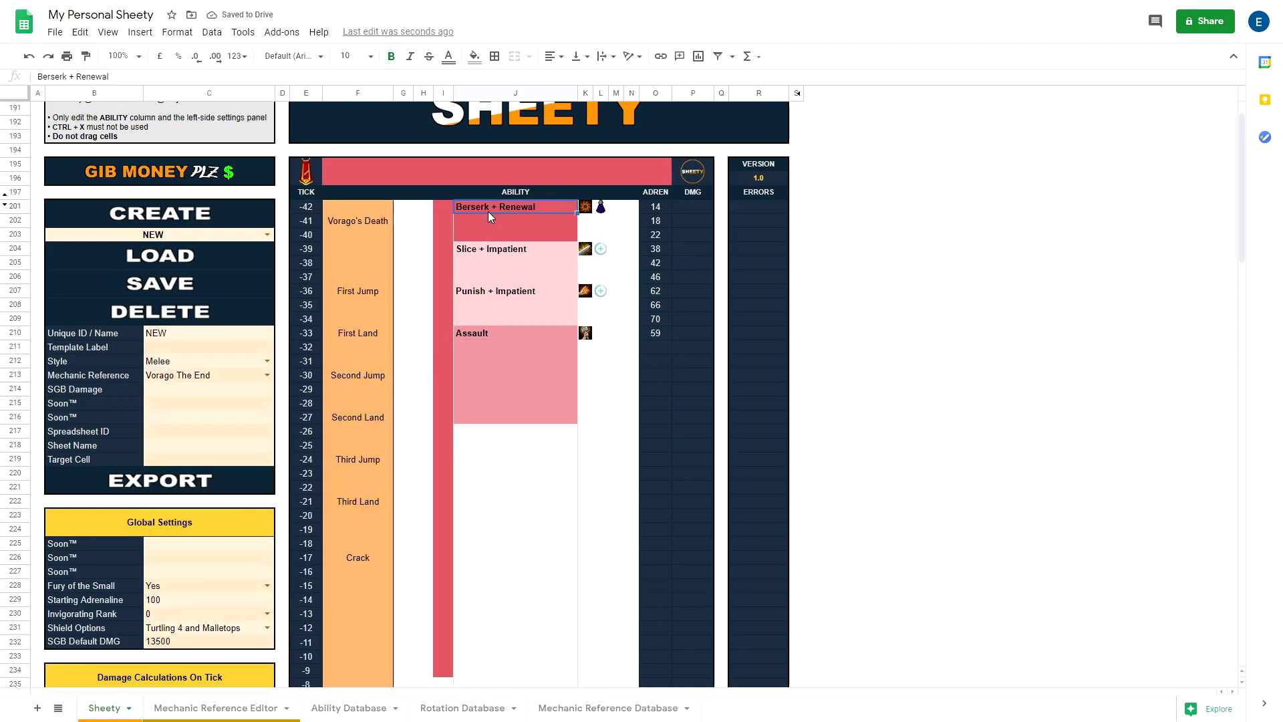
scroll(460, 321, "down", 10)
scroll(478, 359, "up", 5)
scroll(460, 387, "up", 5)
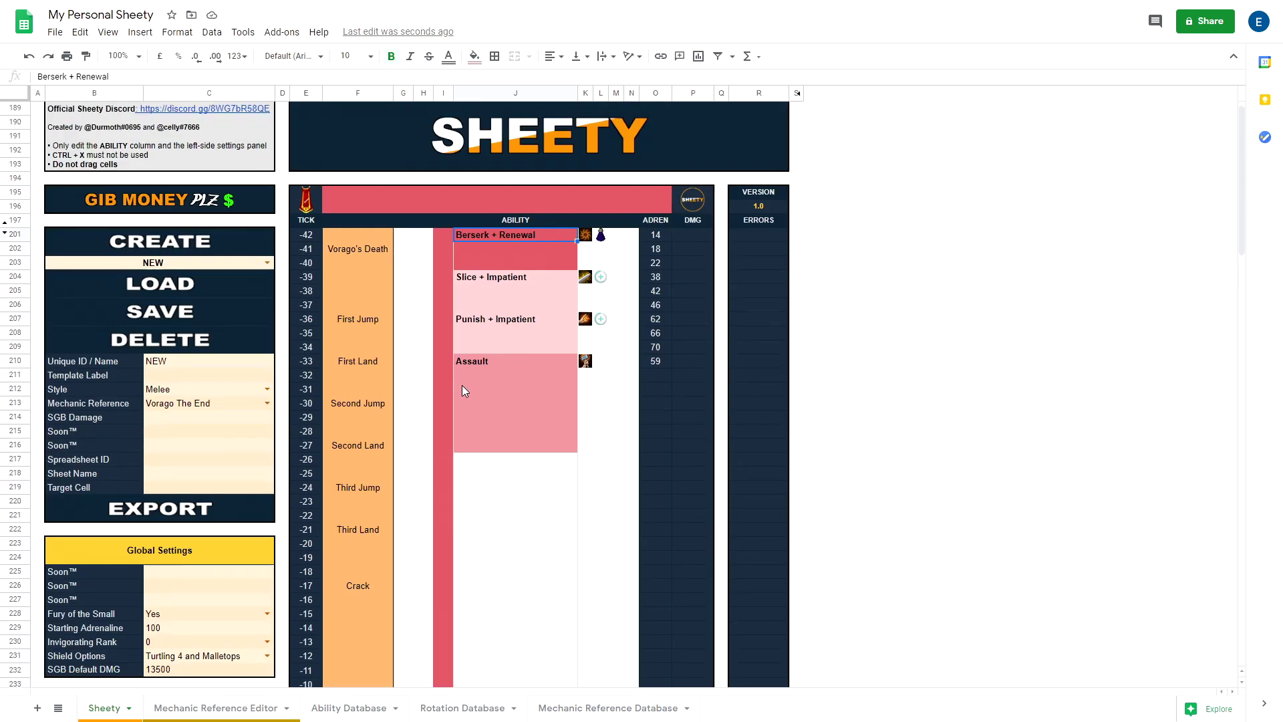
scroll(463, 384, "up", 1)
left_click(492, 379, "shift")
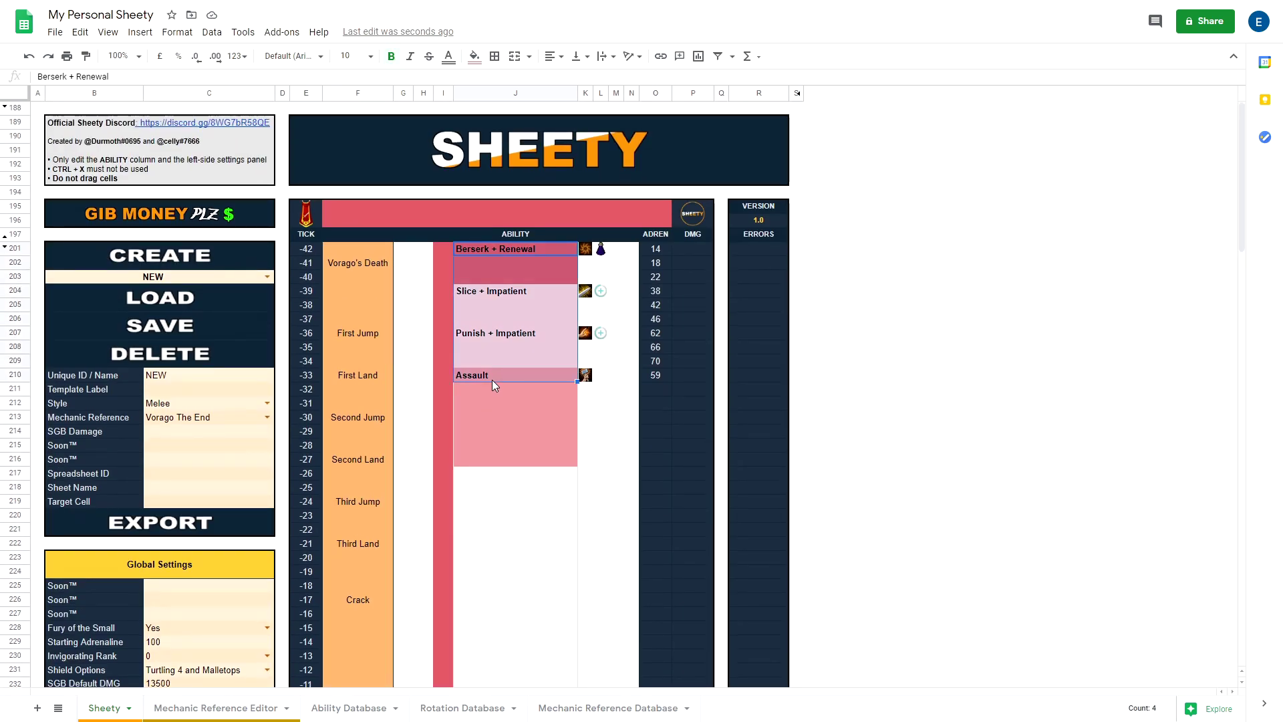
Enter Slice in the Ability column at tick 13 under Quadrant 1 and at tick 22 under Quadrant 2.
scroll(492, 380, "down", 10)
left_click(493, 377)
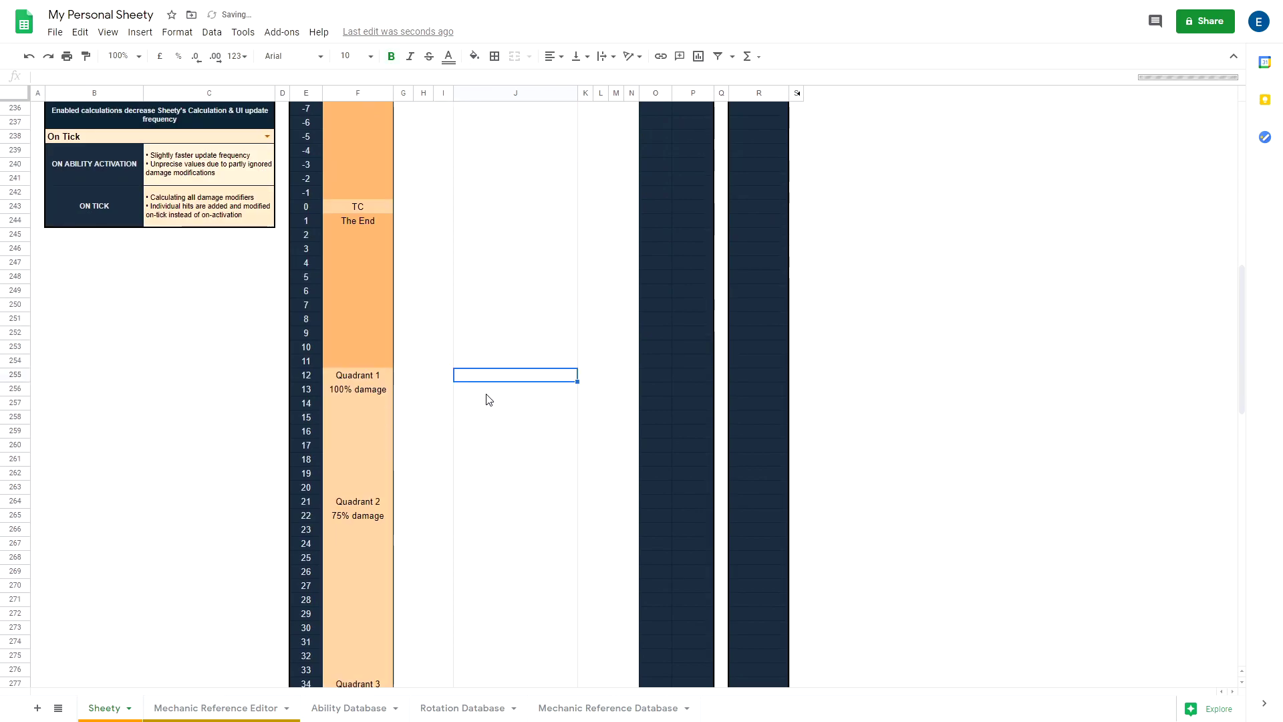
left_click(487, 390)
left_click(487, 380)
left_click(478, 391)
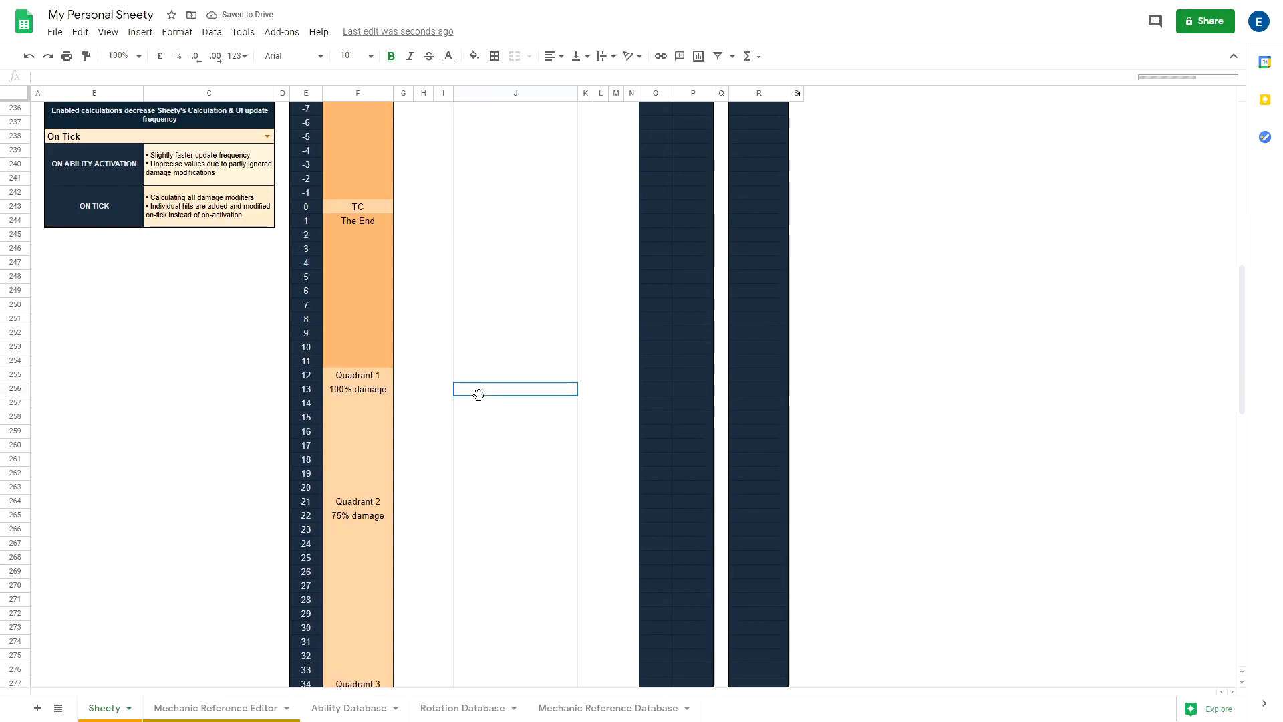
type("Slice")
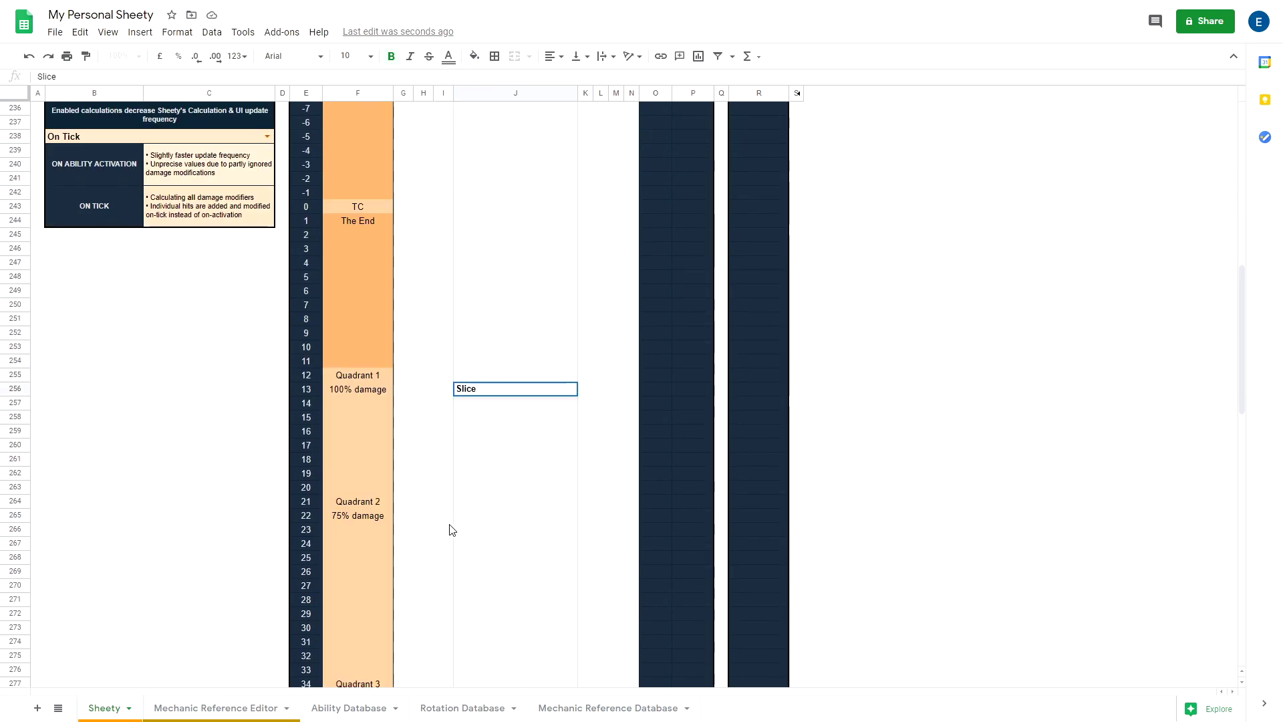
left_click(469, 519)
type("S")
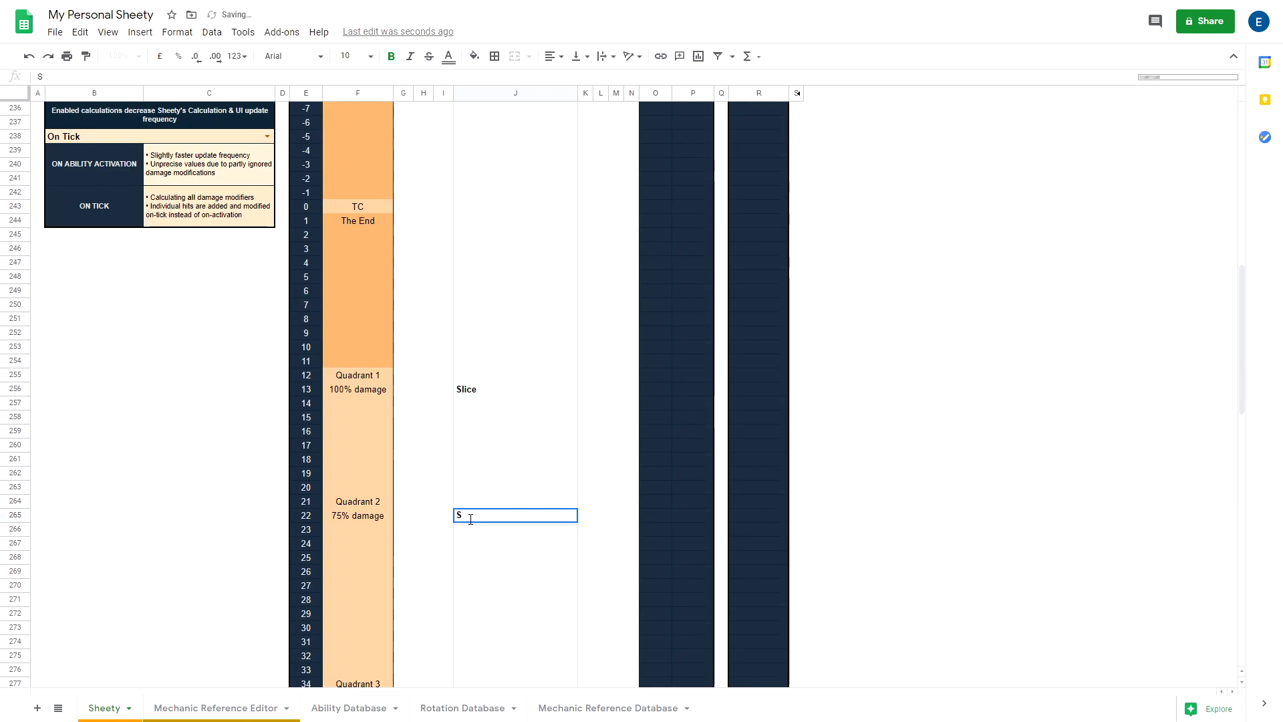
type("lice")
left_click(541, 573)
Compare the damage of the two Slice entries against the Quadrant 1 and Quadrant 2 mechanic labels.
scroll(542, 573, "down", 1)
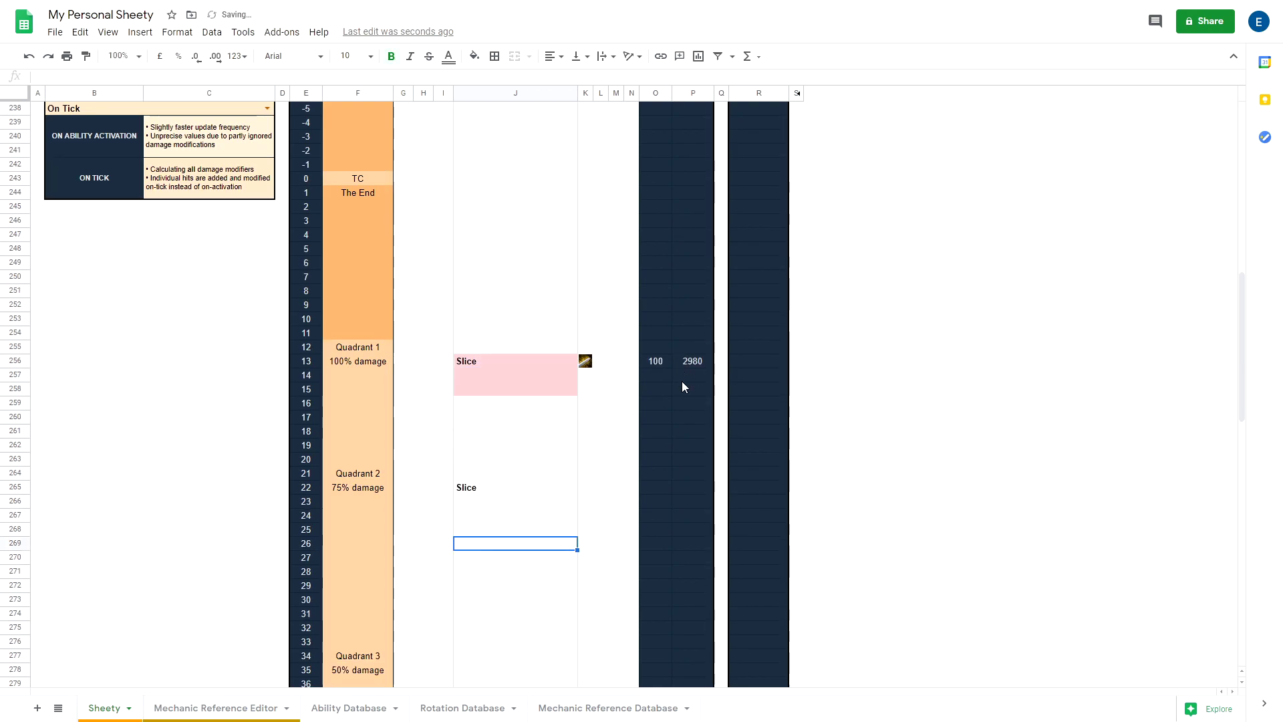
scroll(683, 379, "down", 3)
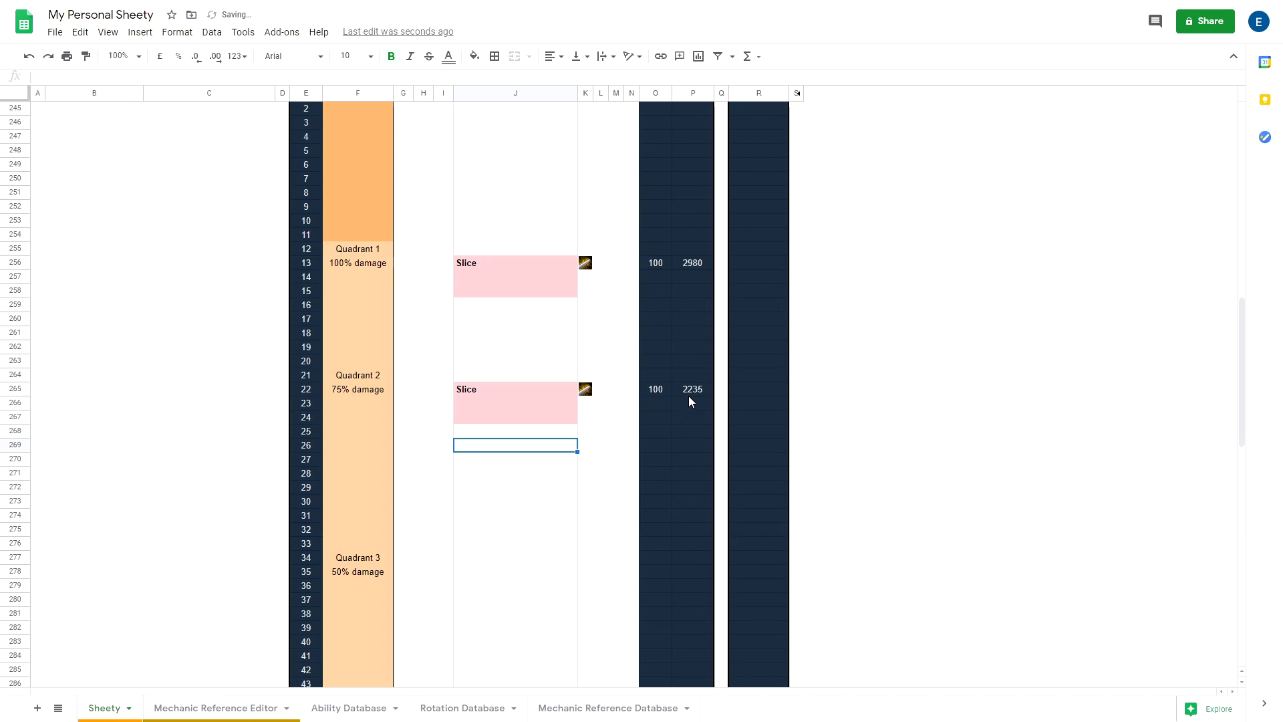
left_click(352, 392)
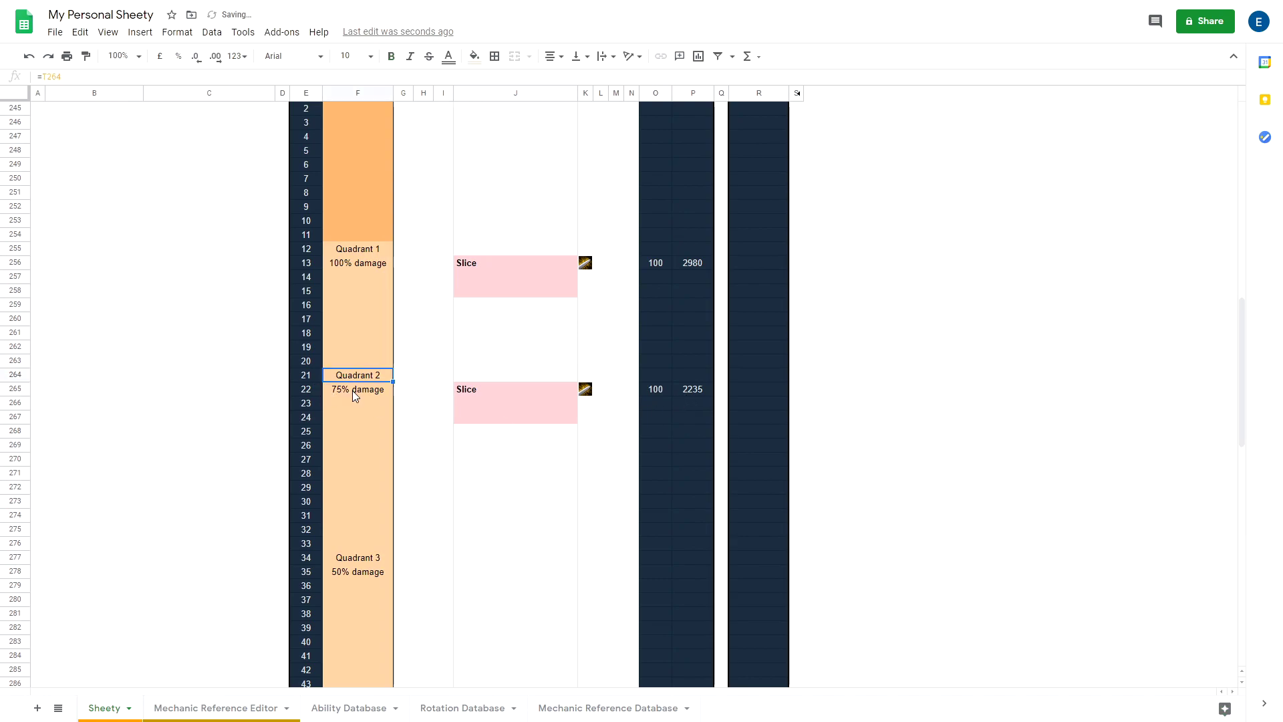
scroll(505, 441, "up", 15)
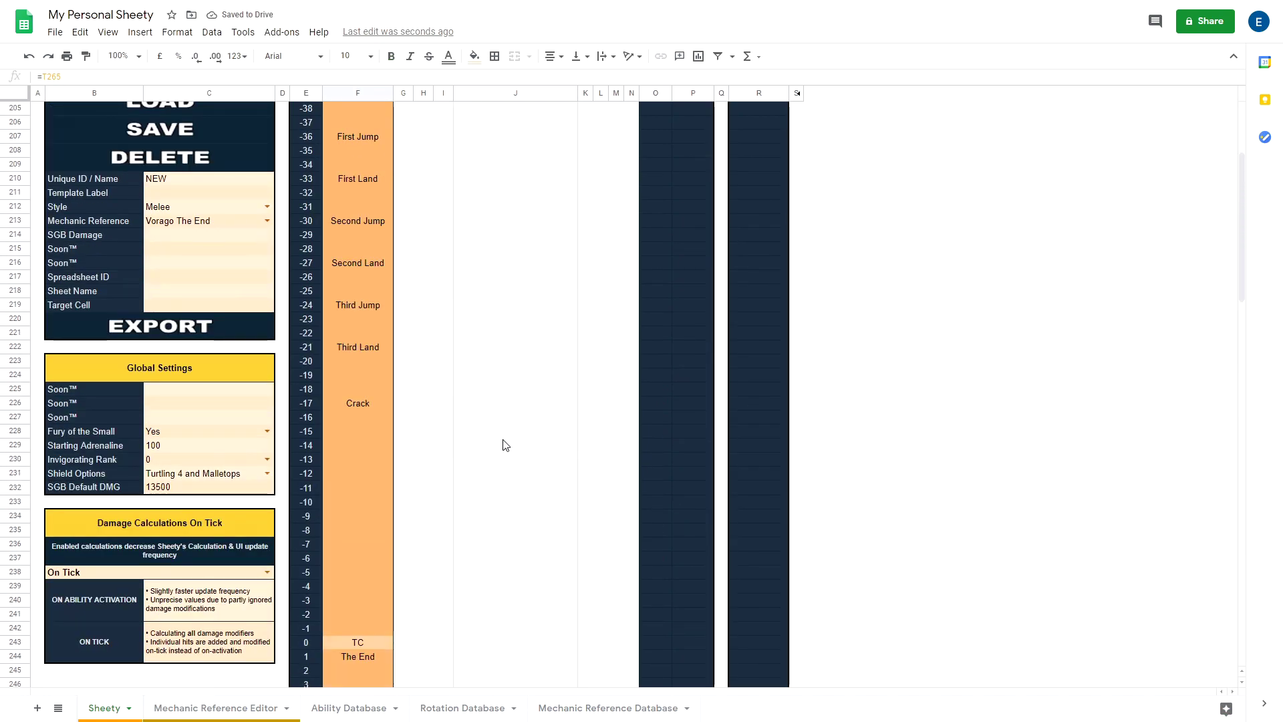
scroll(378, 601, "down", 5)
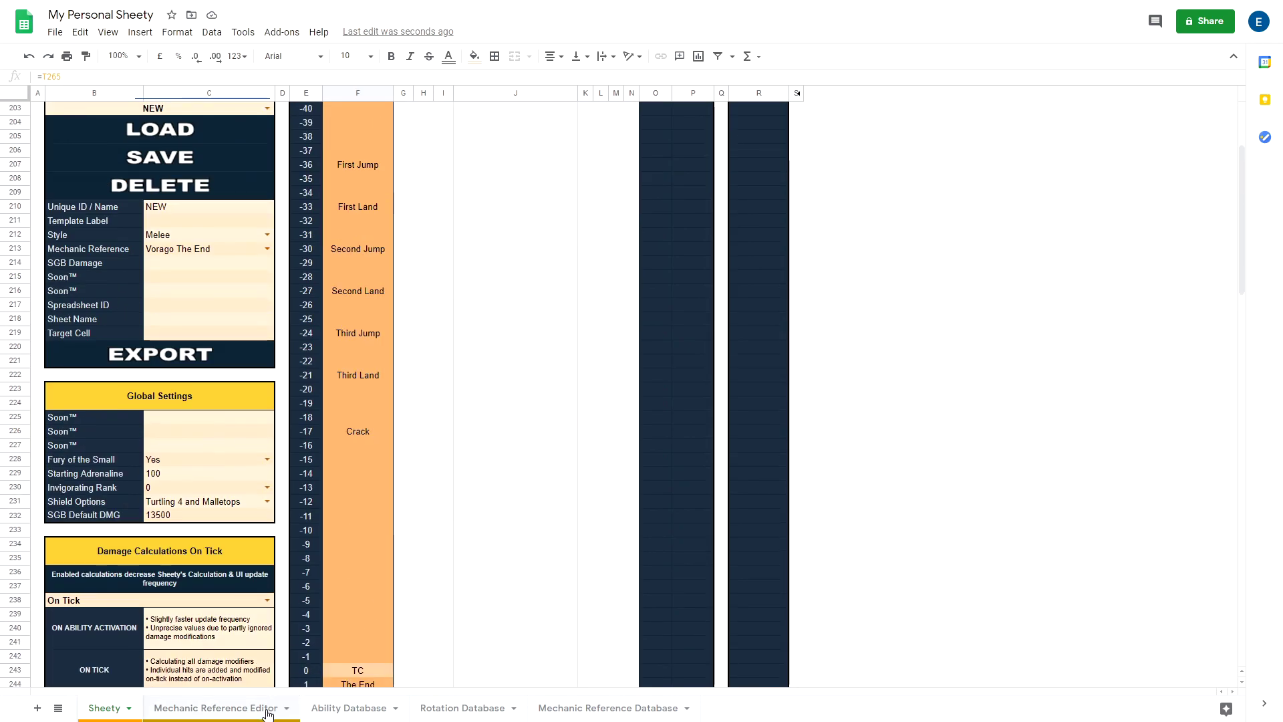
In the Mechanic Reference Editor, examine how the % DMG values line up with the Vorago The End labels from the first tick through Quadrant 4.
left_click(215, 708)
scroll(390, 383, "down", 10)
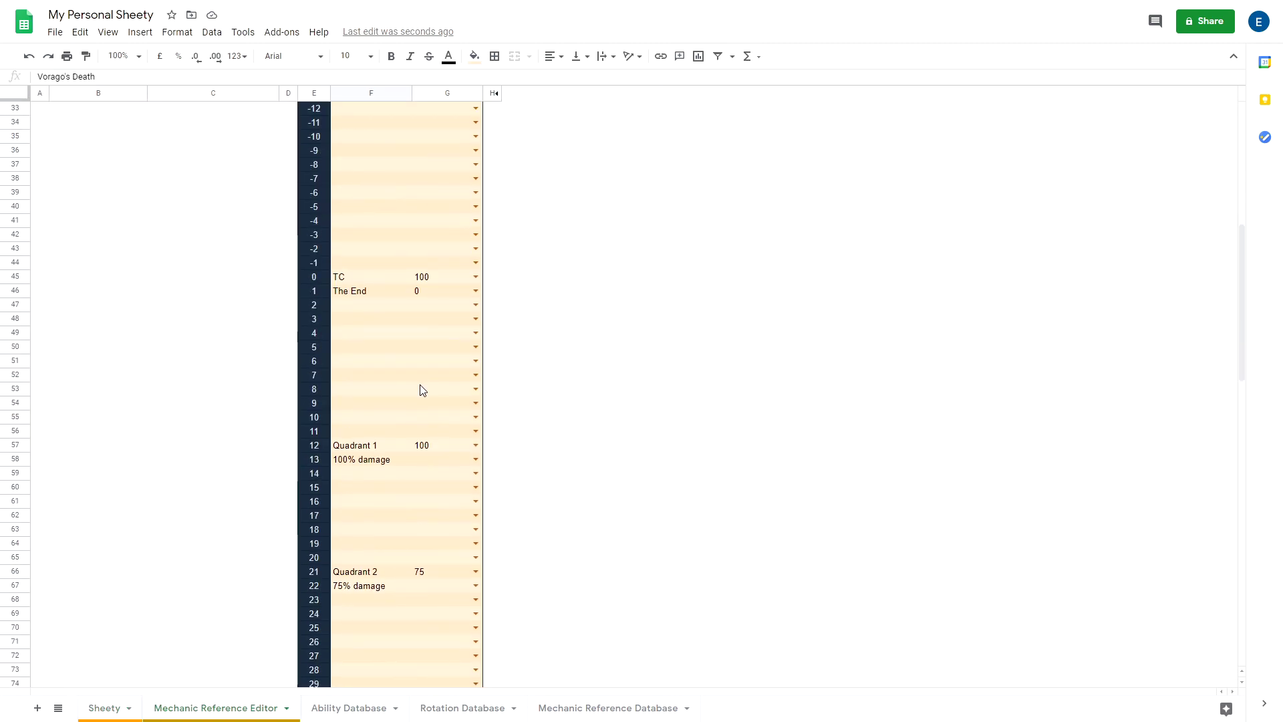
scroll(419, 389, "up", 10)
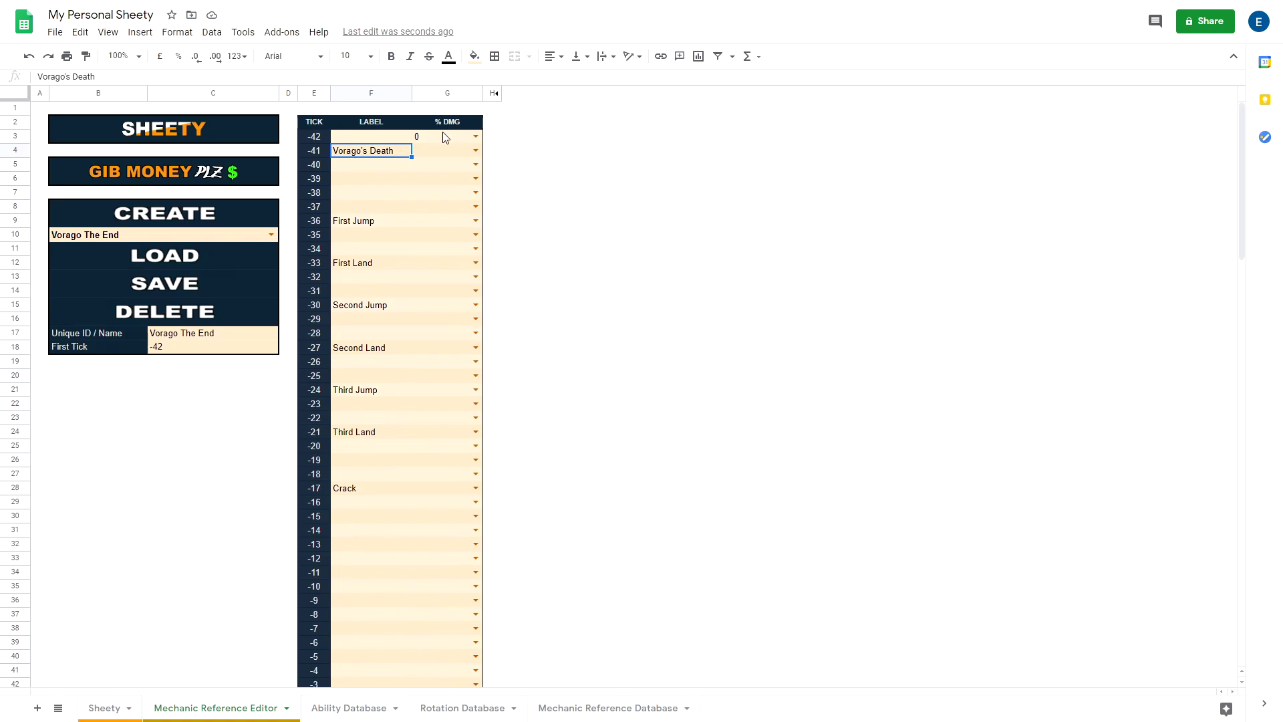
scroll(439, 157, "down", 8)
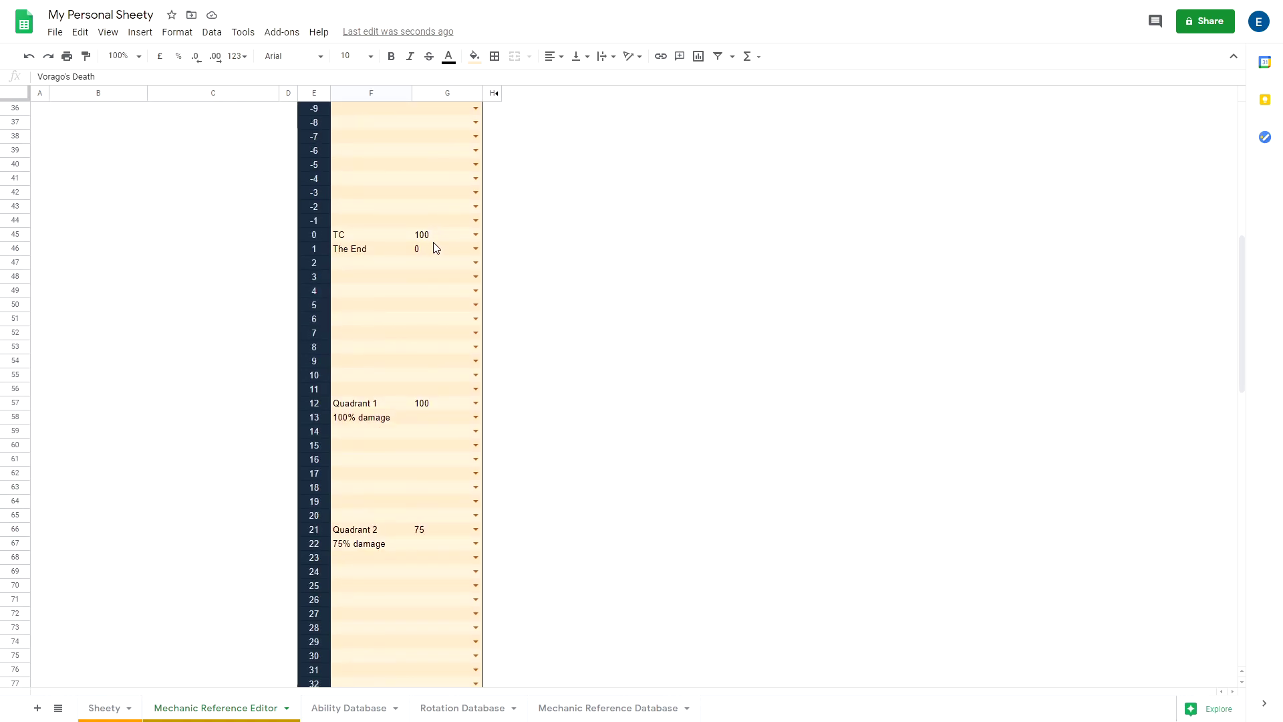
scroll(424, 354, "down", 1)
scroll(429, 371, "down", 2)
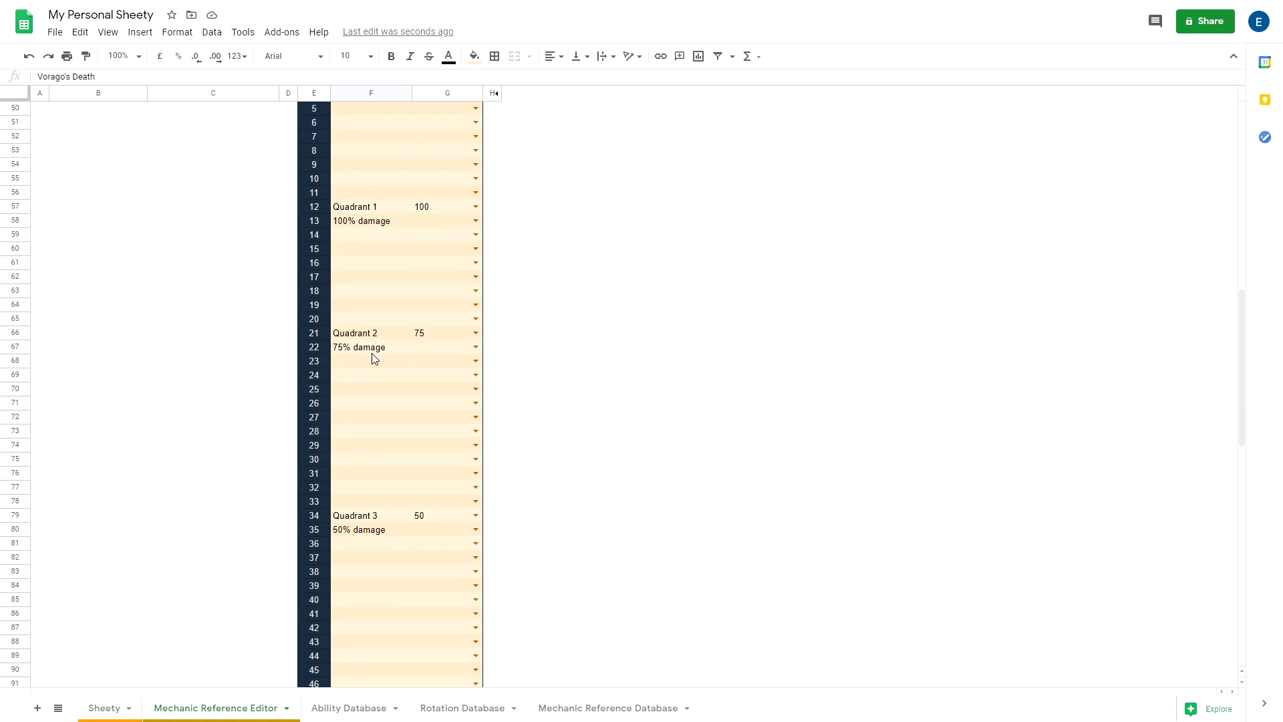
left_click(352, 348)
scroll(385, 373, "down", 1)
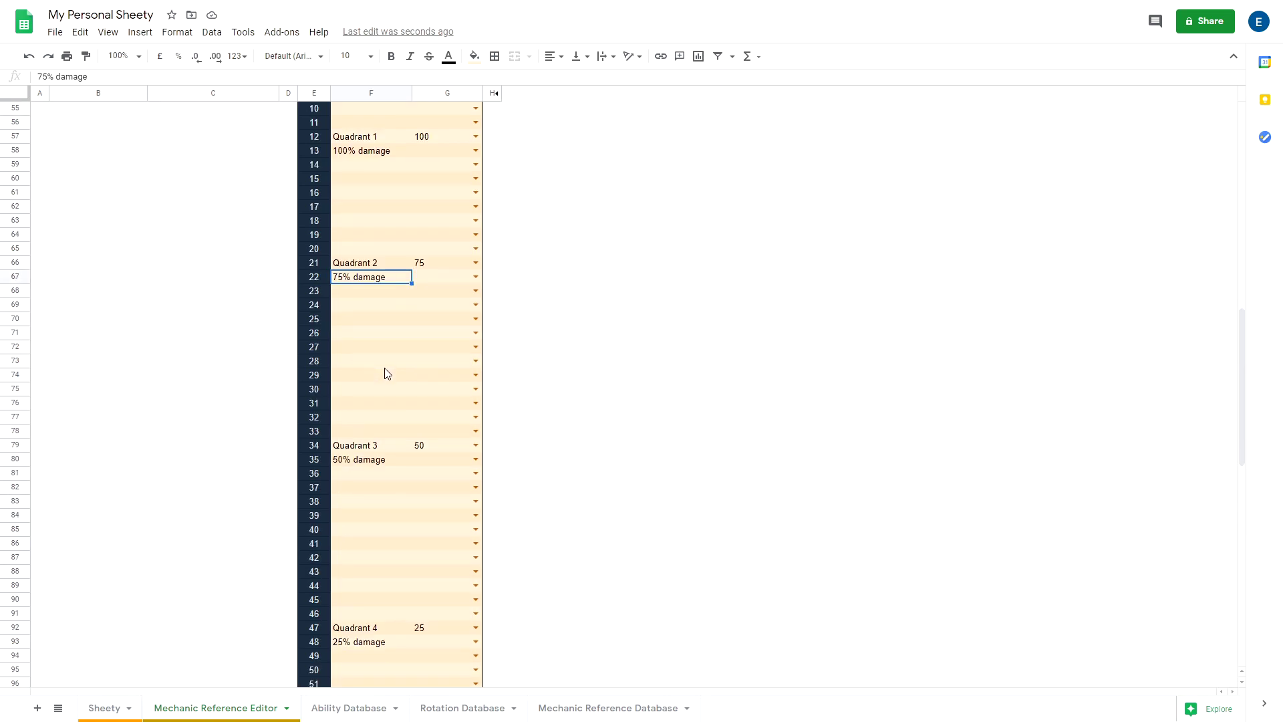
scroll(386, 373, "up", 10)
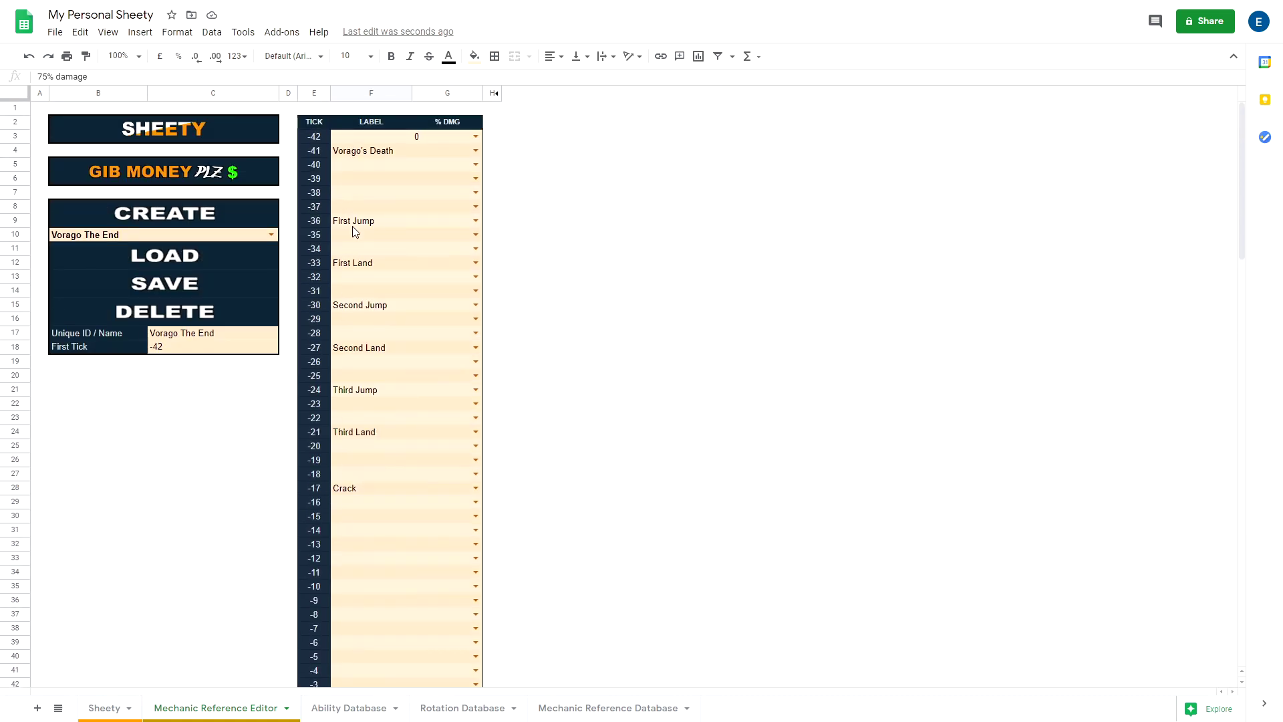
Load the Blank mechanic reference in the editor and select the Label cell of its first tick.
left_click(270, 234)
left_click(199, 251)
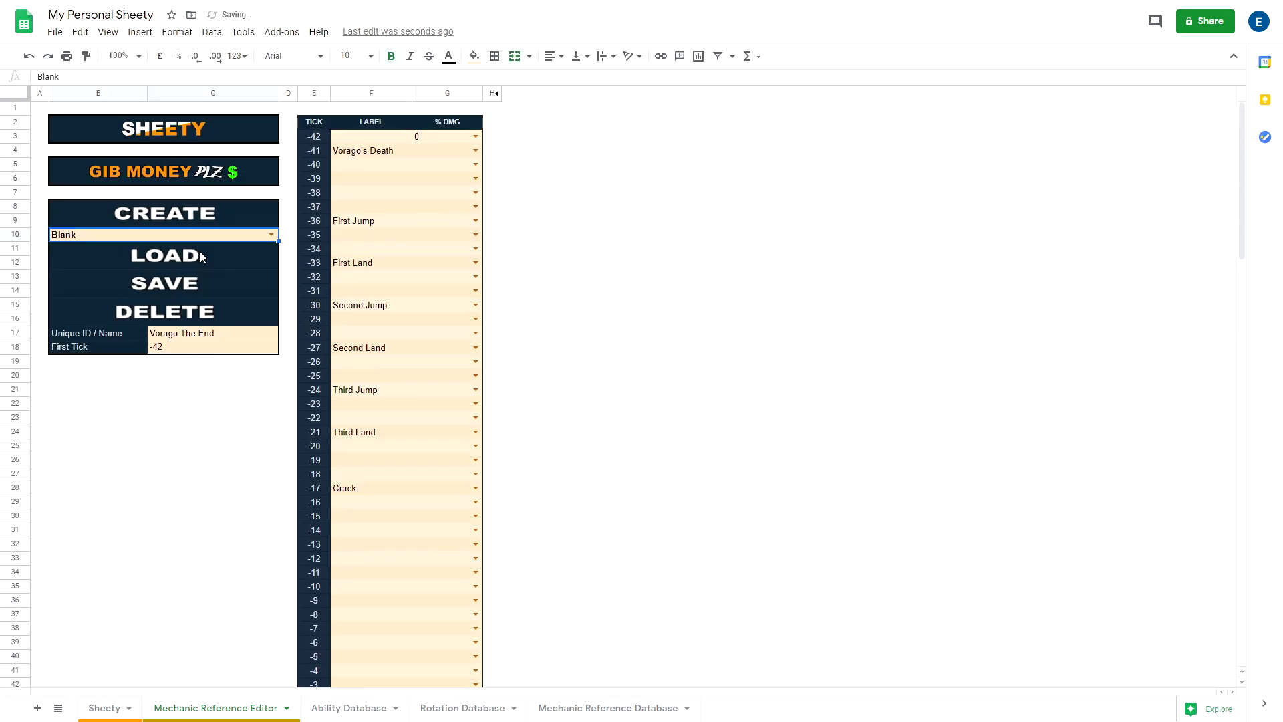
left_click(183, 260)
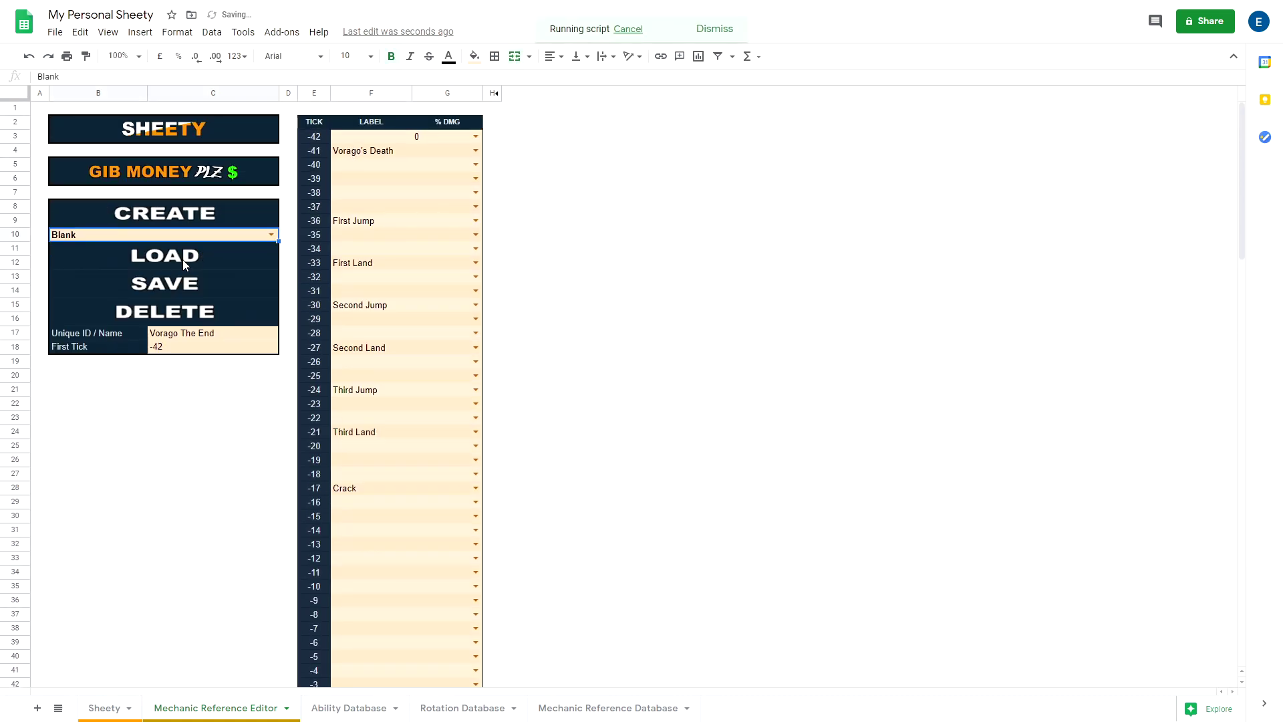
left_click(383, 136)
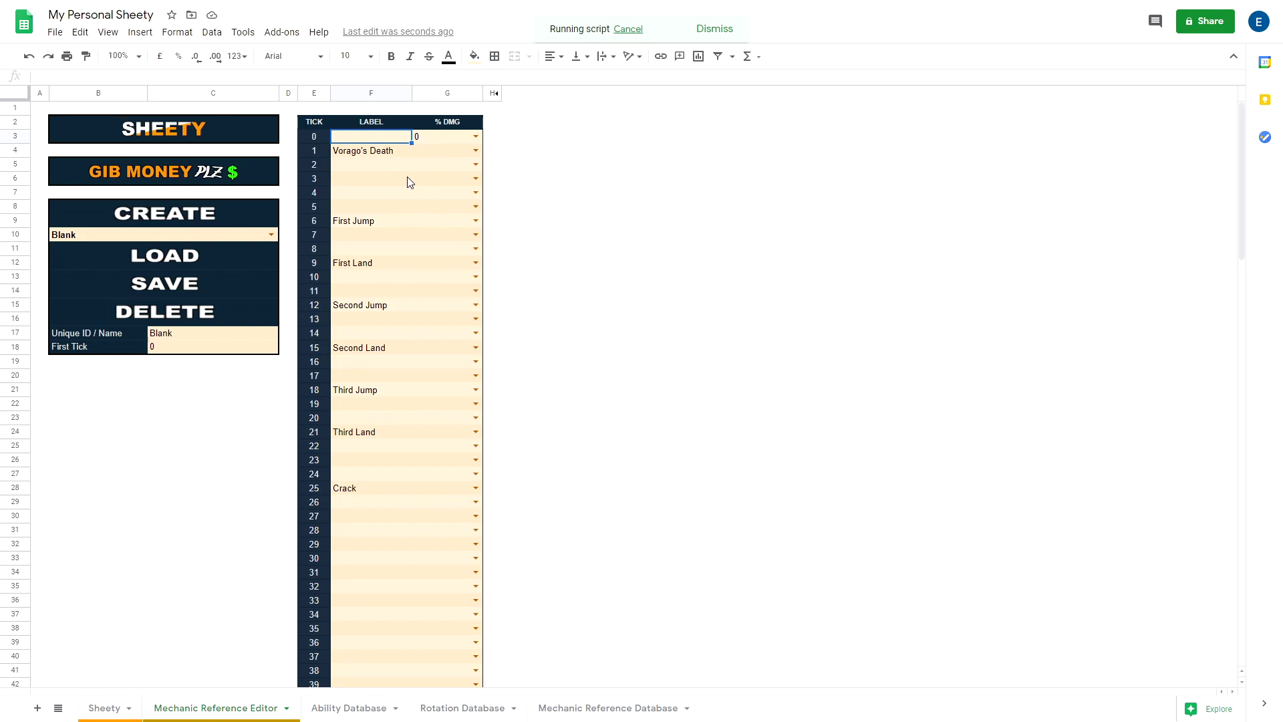
Label tick 0 of the blank mechanic reference No Vuln and set its % DMG to 91.
left_click(455, 140)
left_click(391, 140)
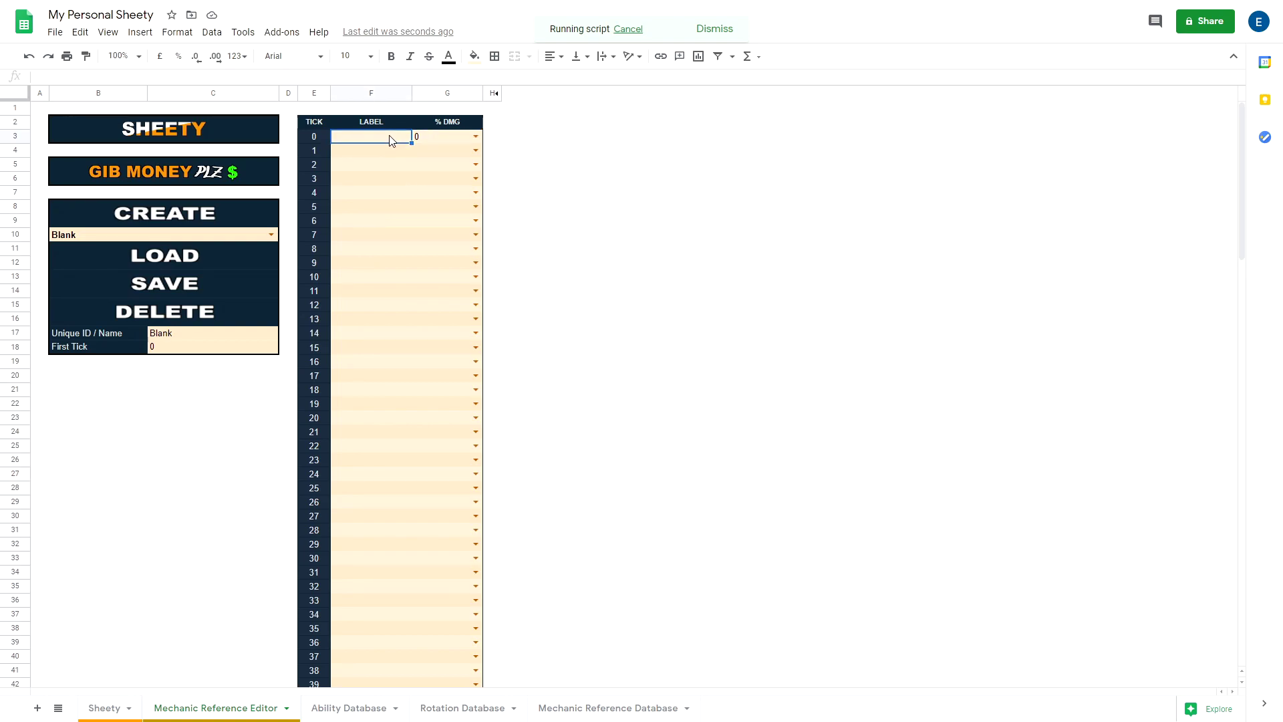
type("No Vuln")
left_click(475, 136)
left_click(442, 175)
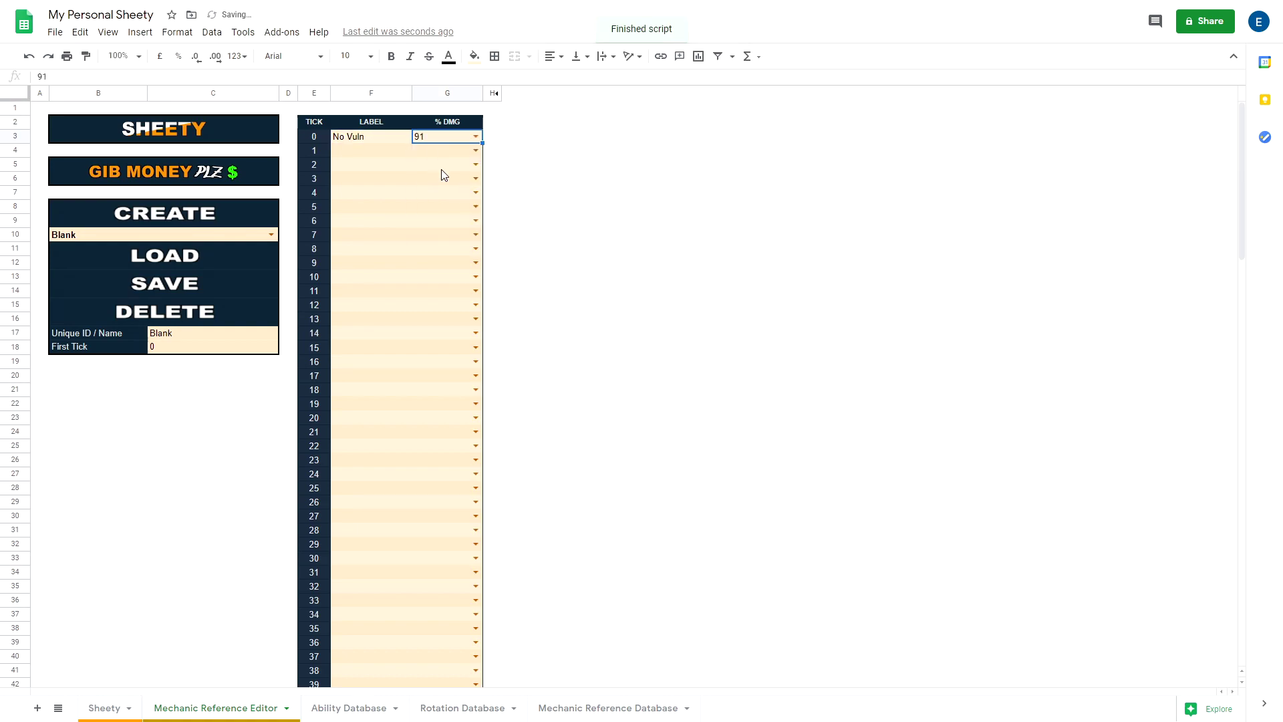
Label tick 1 of the mechanic reference Vuln and set its % DMG to 100.
left_click(382, 153)
type("Vu")
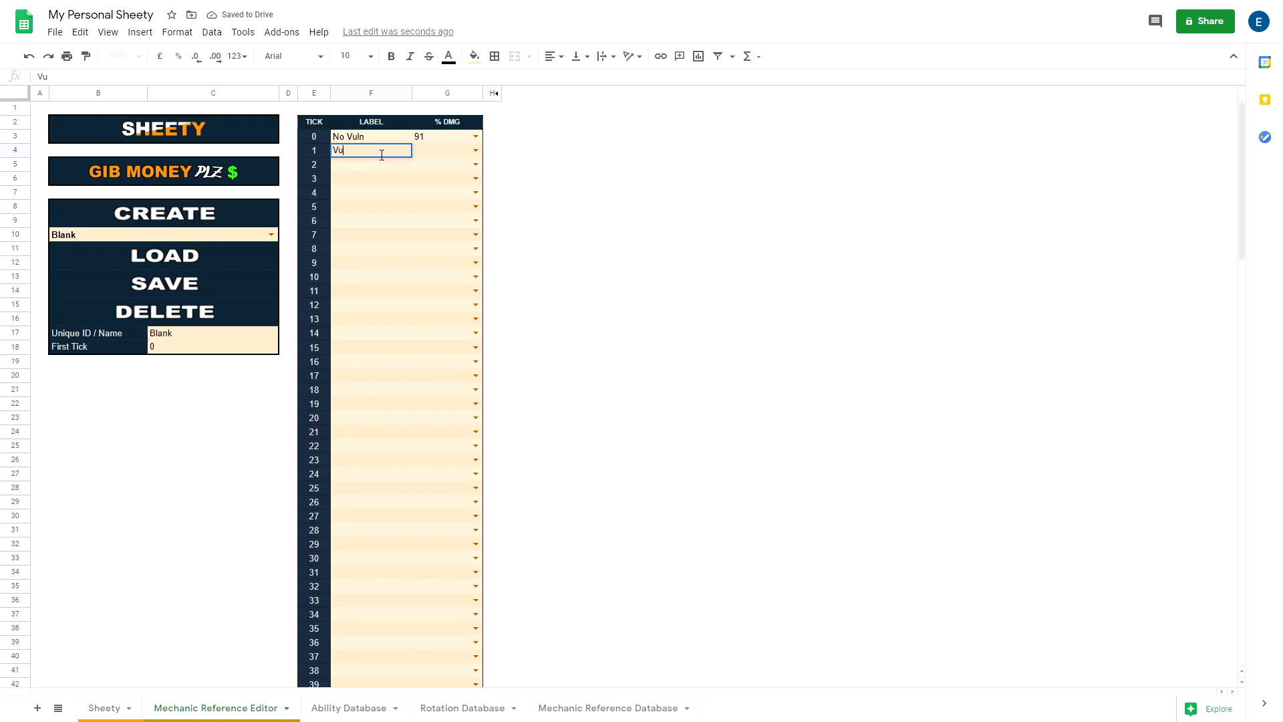
type("ln")
left_click(475, 150)
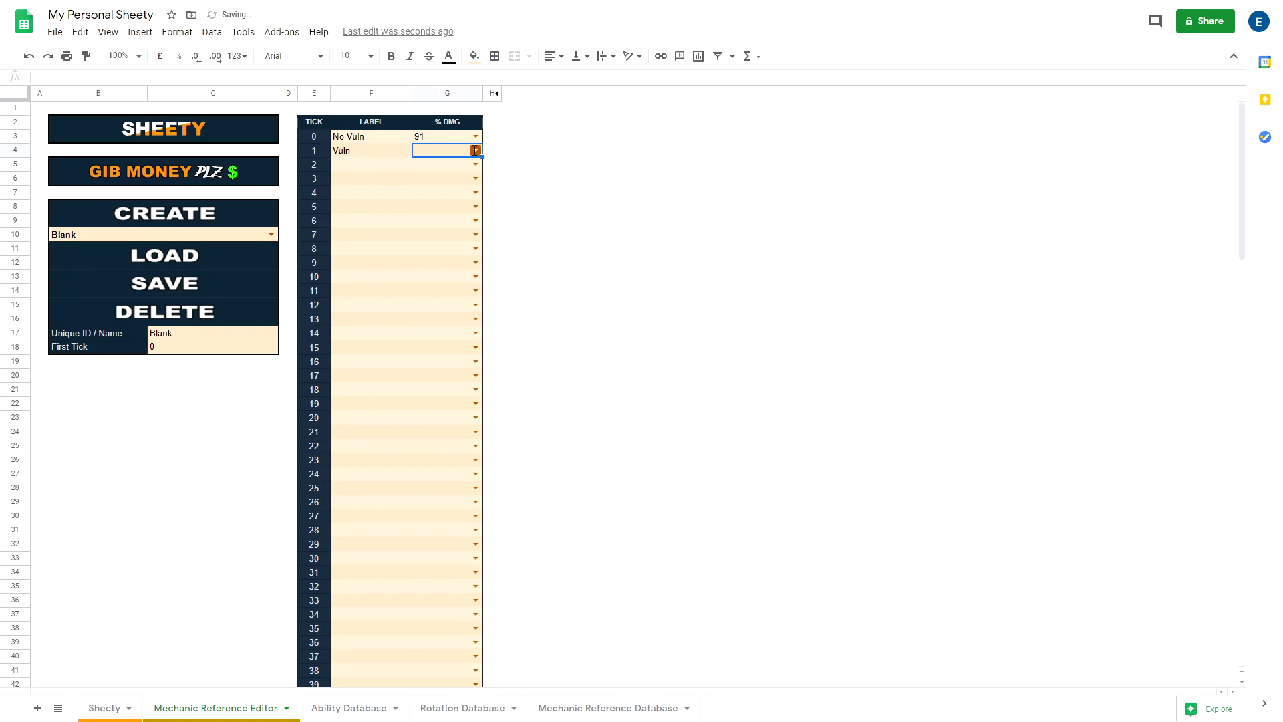
left_click(447, 169)
left_click(438, 169)
left_click(399, 231)
left_click(425, 207)
Set the mechanic reference's Unique ID / Name to Vuln and save it.
left_click(195, 283)
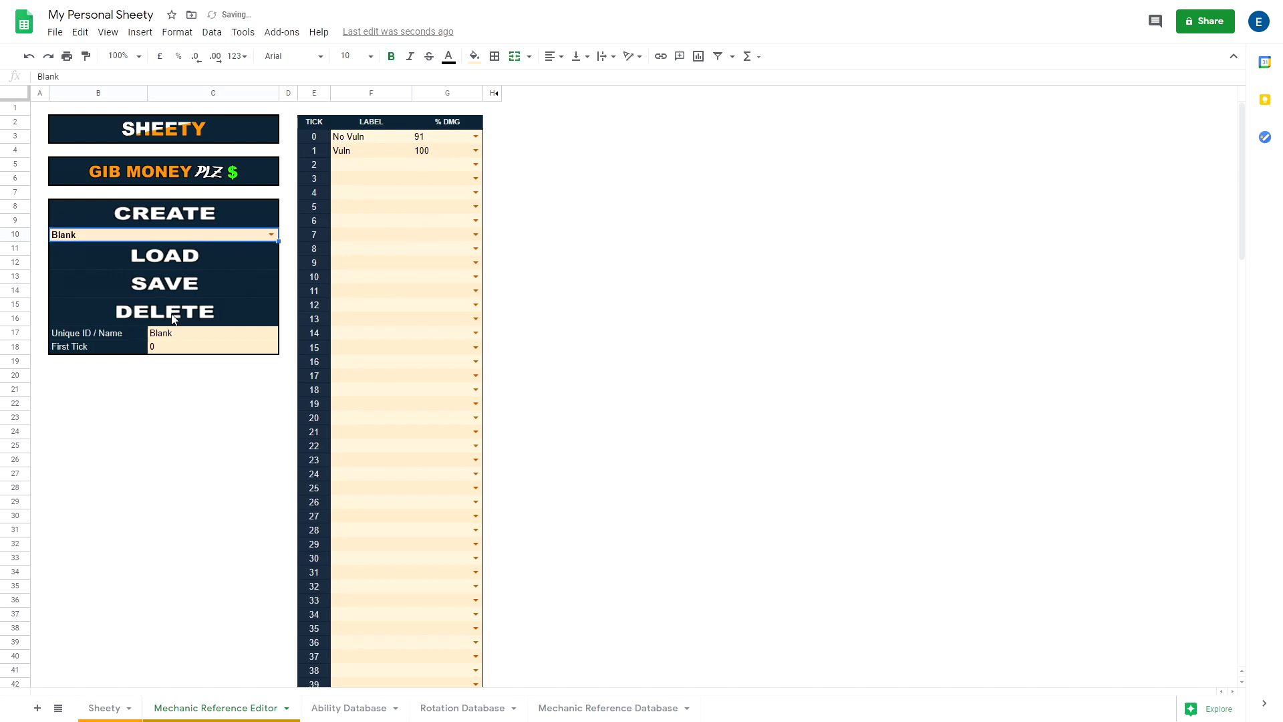
left_click(174, 334)
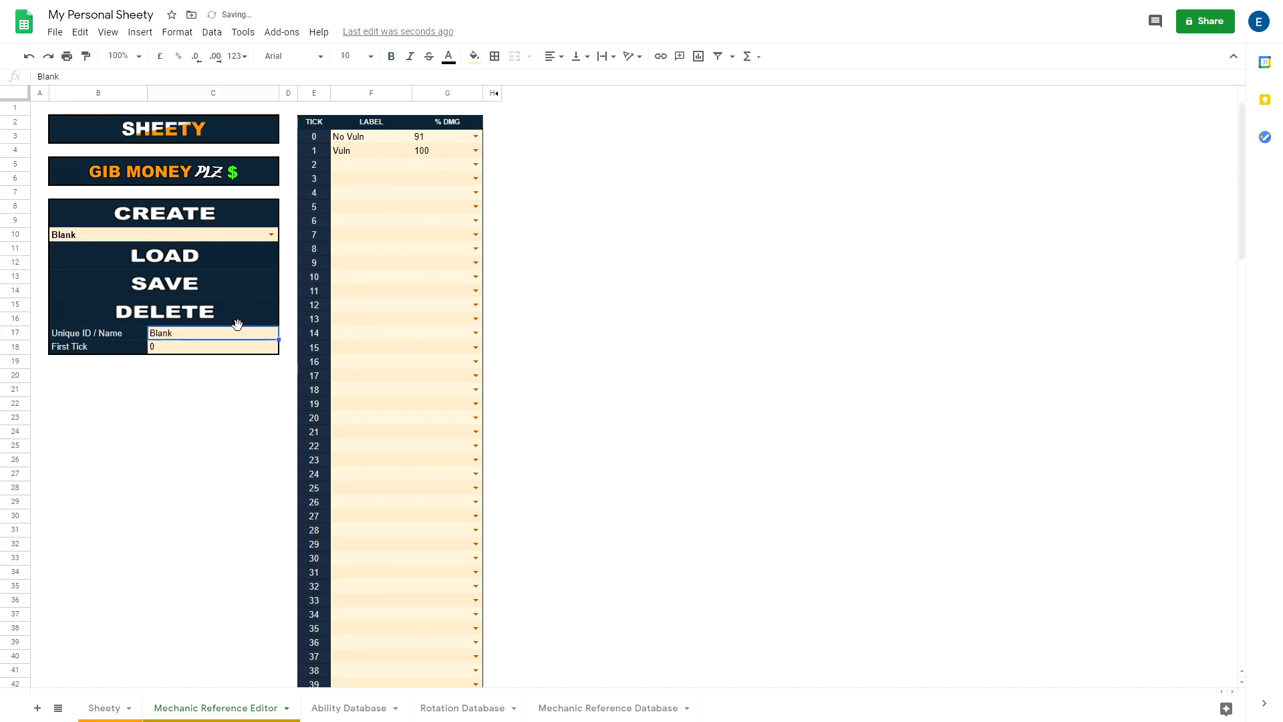
type("Vuln")
key("Return")
left_click(175, 336)
left_click(177, 353)
left_click(169, 339)
left_click(196, 349)
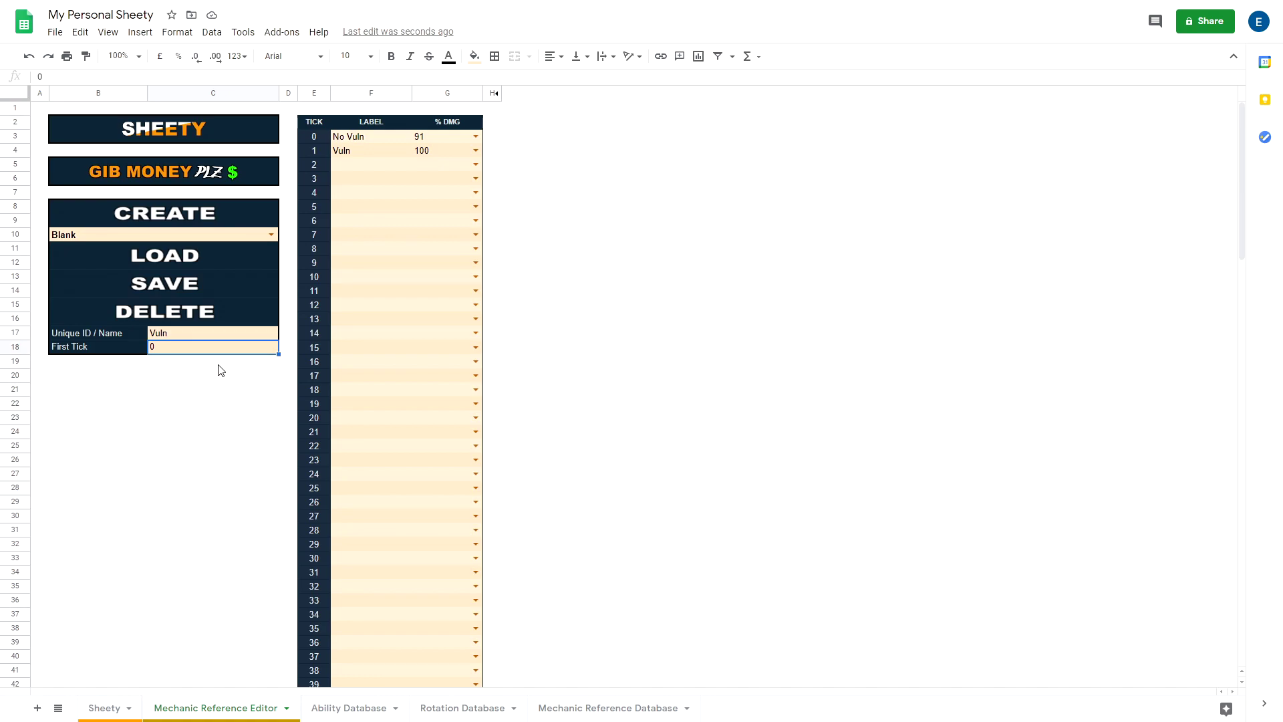
left_click(166, 284)
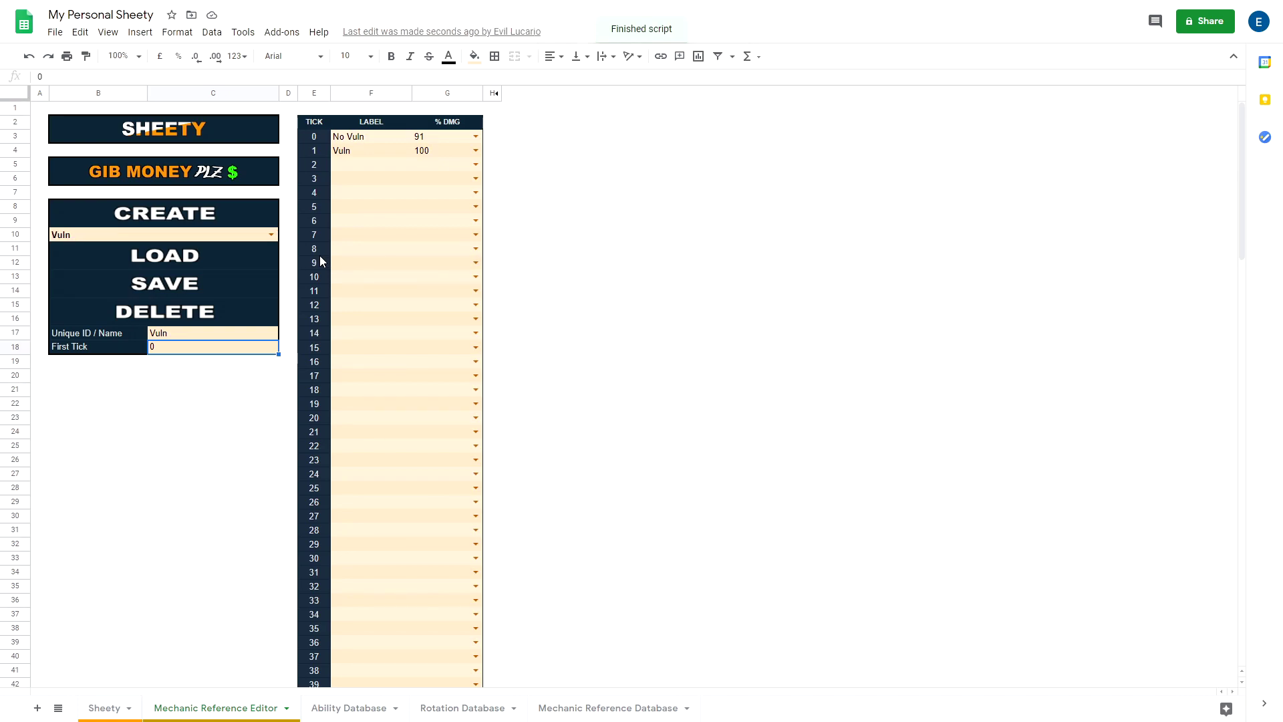
left_click(271, 235)
left_click(446, 249)
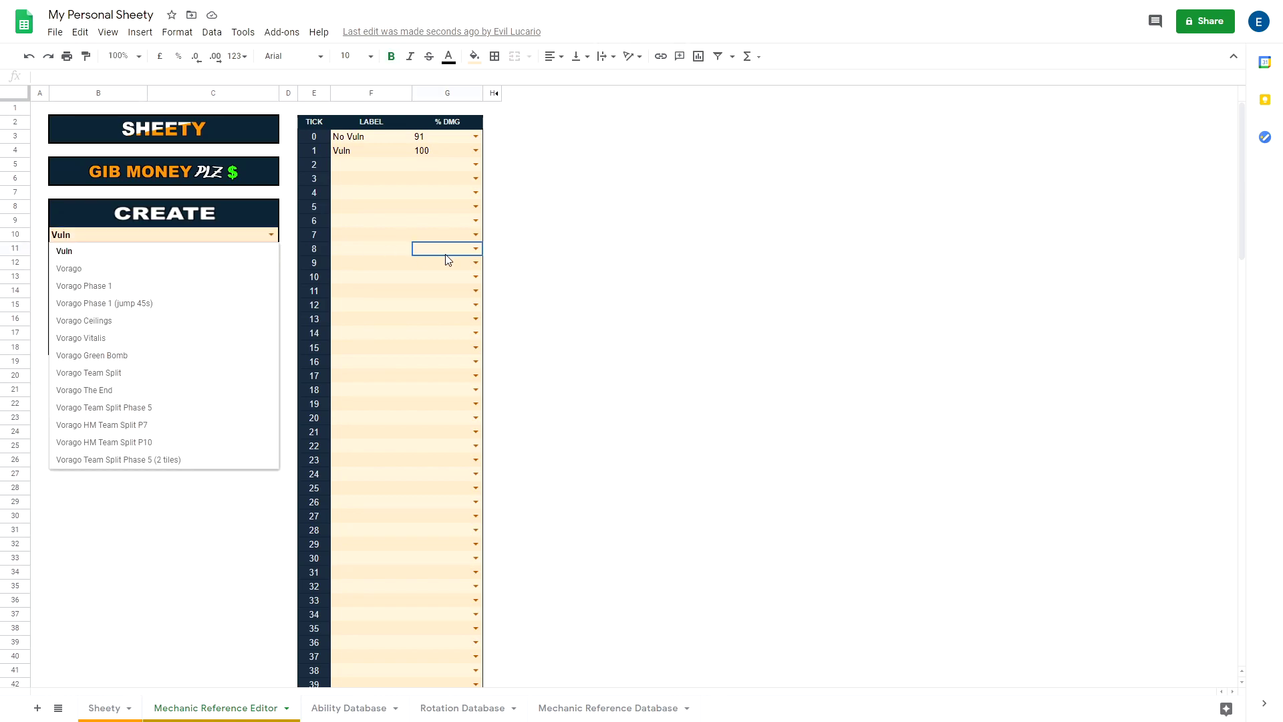
On the Sheety sheet, set the rotation's Mechanic Reference to Vuln.
left_click(108, 708)
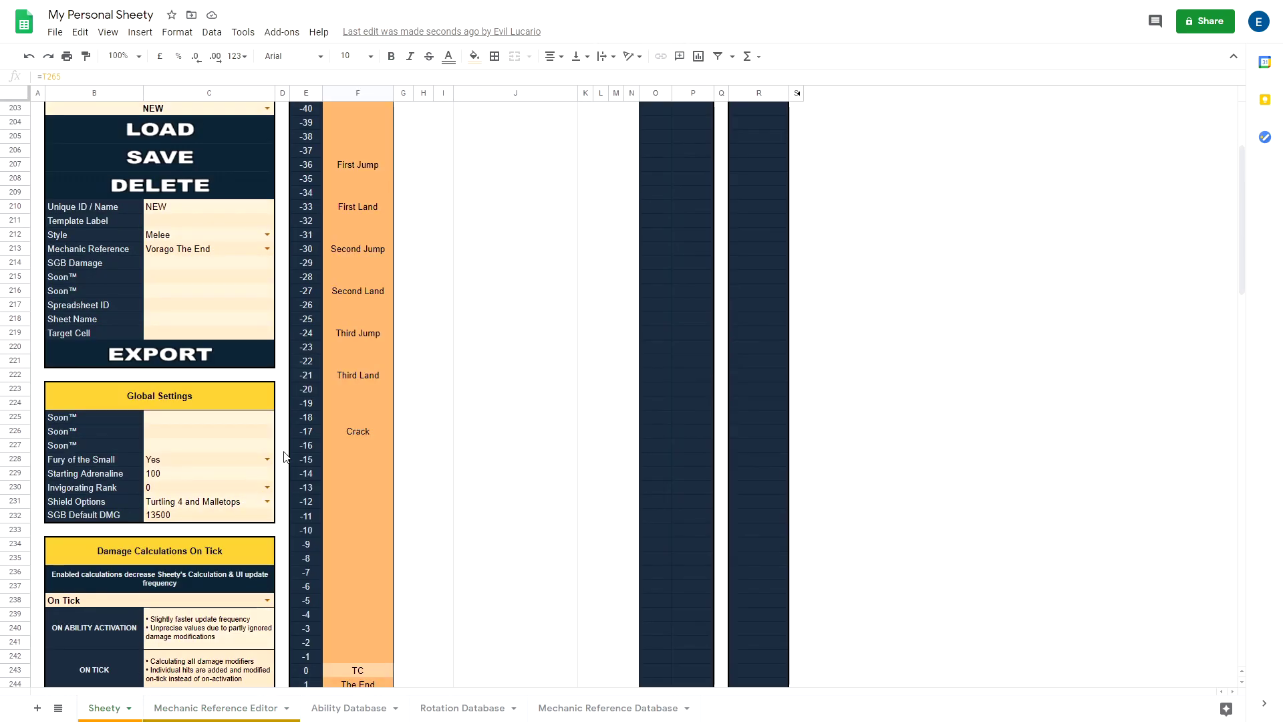
left_click(267, 319)
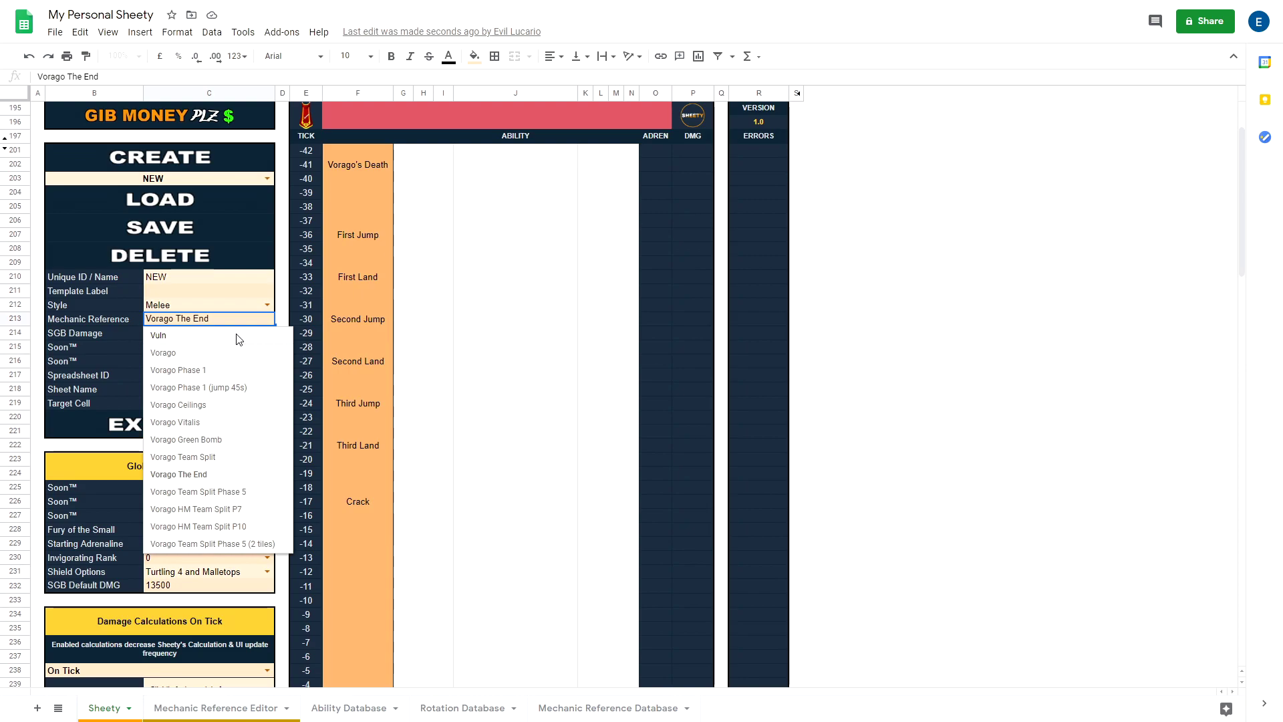
left_click(234, 335)
scroll(394, 378, "up", 3)
Enter Slice in the Ability column at tick 0 (No Vuln) and at tick 1 (Vuln).
left_click(506, 251)
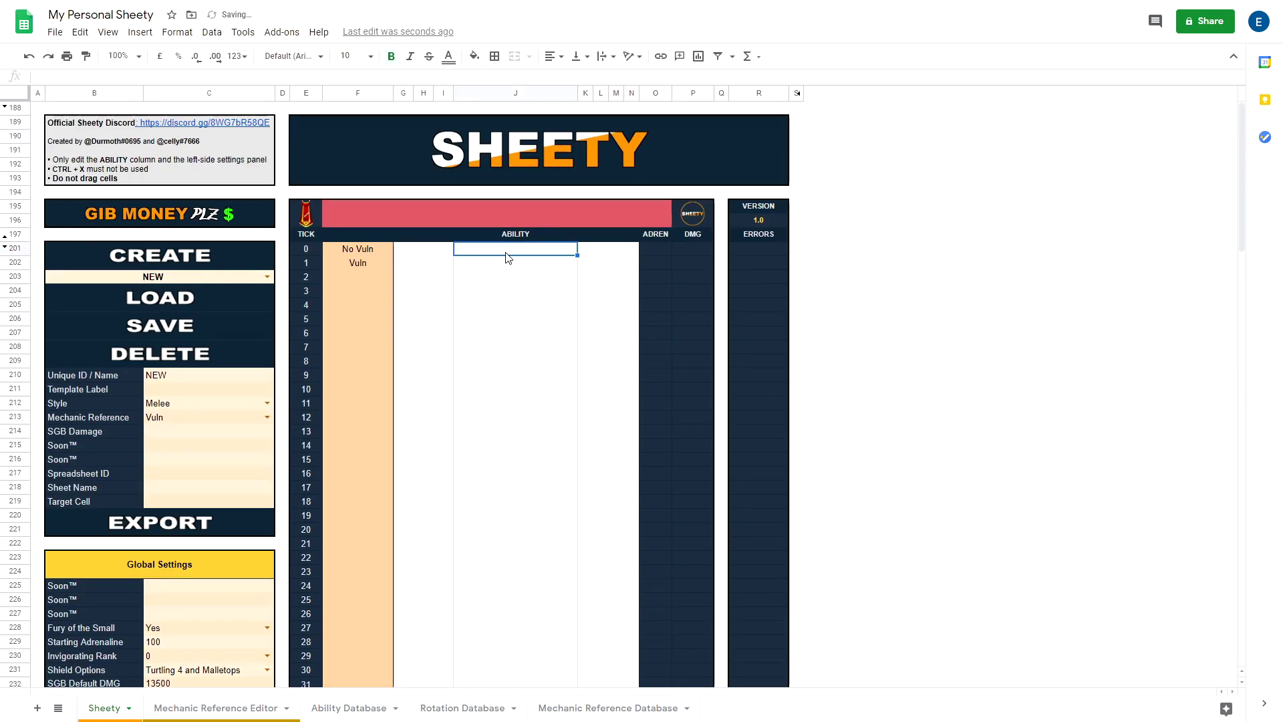
type("Slice")
key("Return")
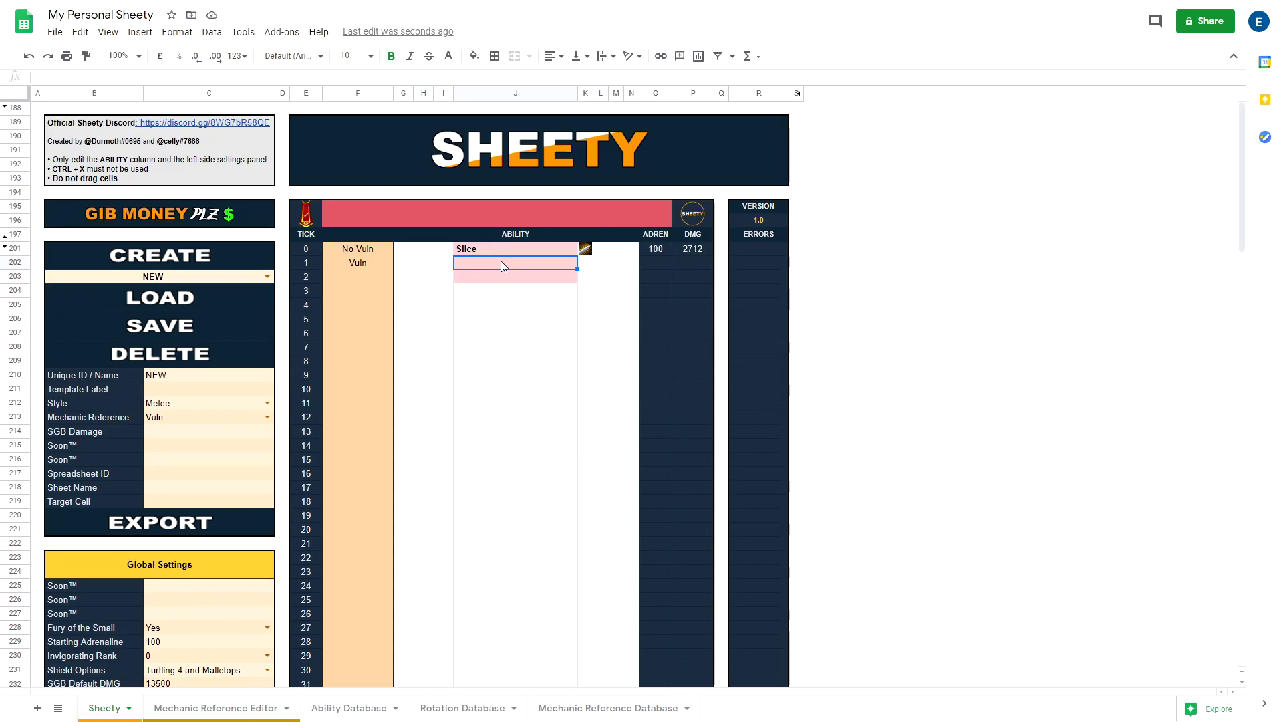
type("Slice")
left_click(498, 293)
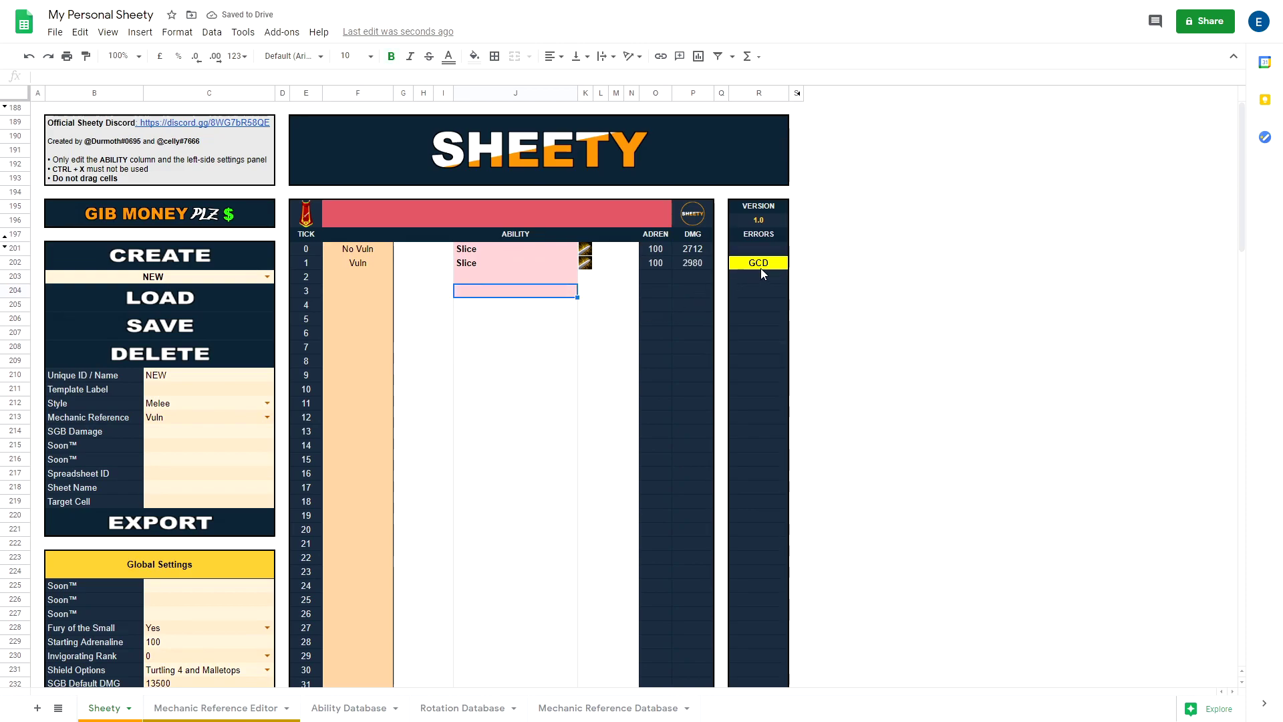
Compare the damage of the two Slice entries with the No Vuln and Vuln percentages in the Mechanic Reference Editor.
left_click(527, 262)
left_click(501, 270)
left_click(496, 267)
left_click(502, 250)
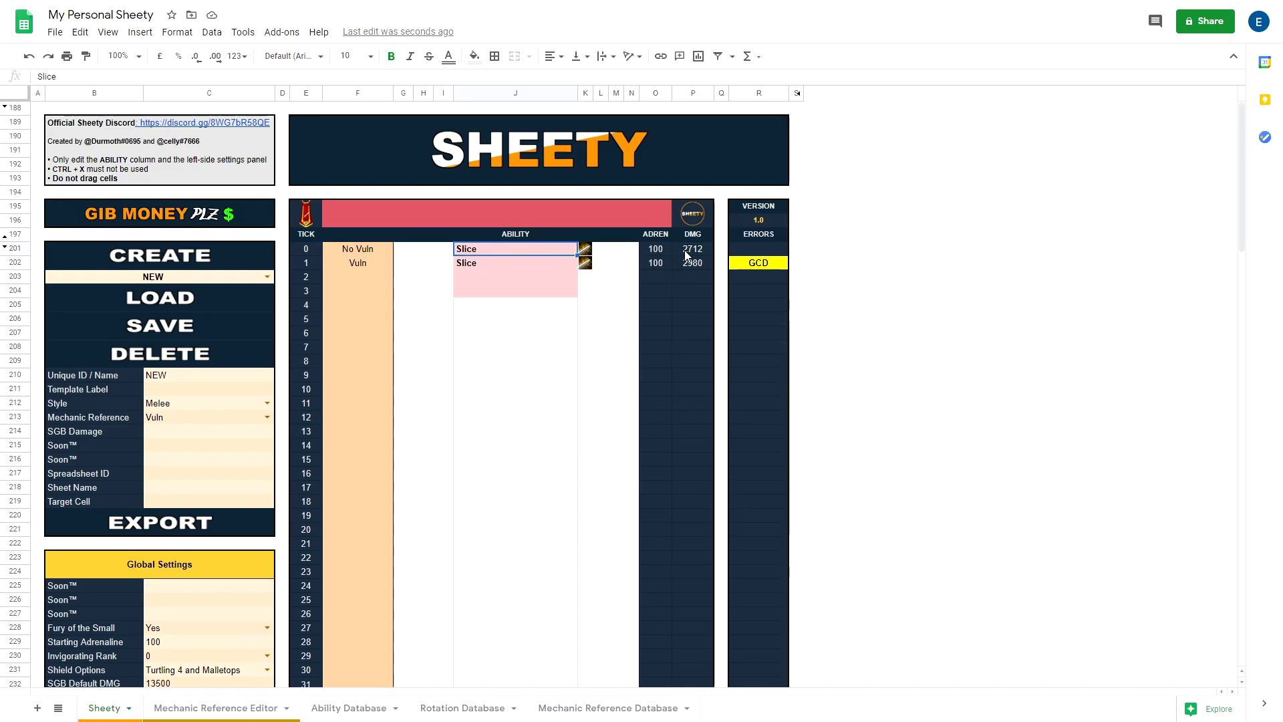
left_click(521, 263)
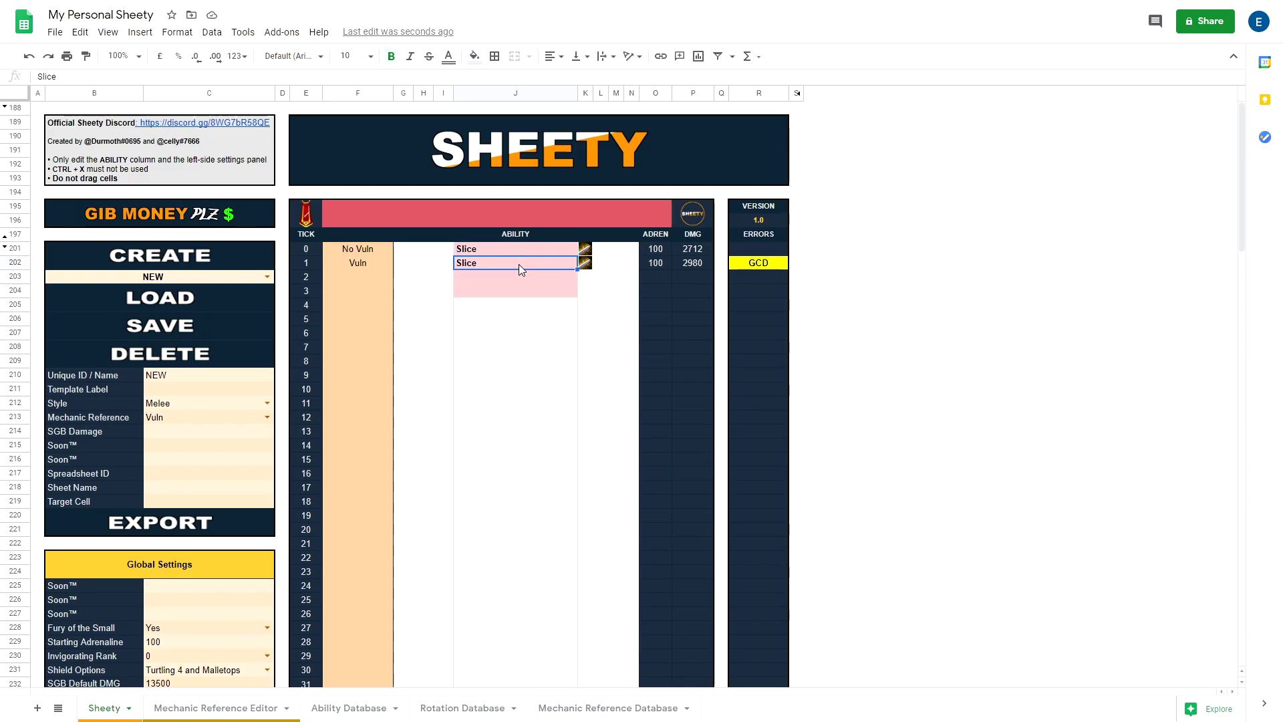
left_click(238, 710)
left_click(418, 138)
left_click(396, 143)
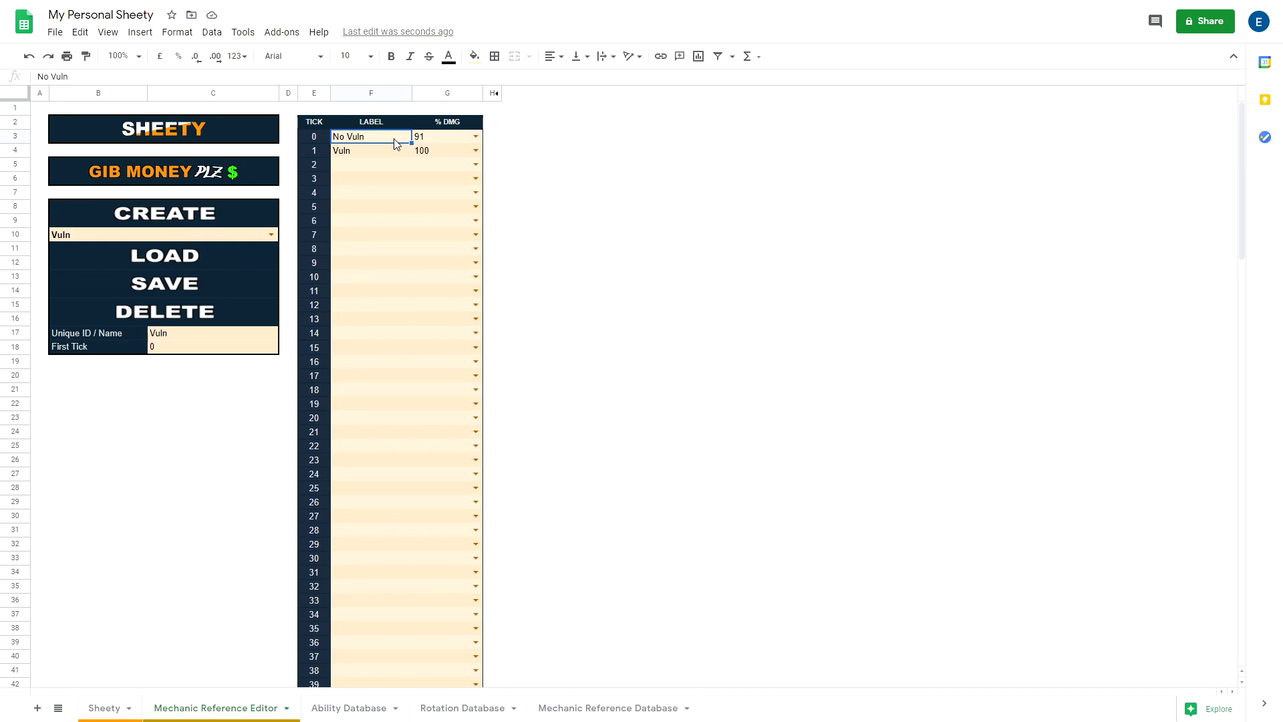
left_click(104, 708)
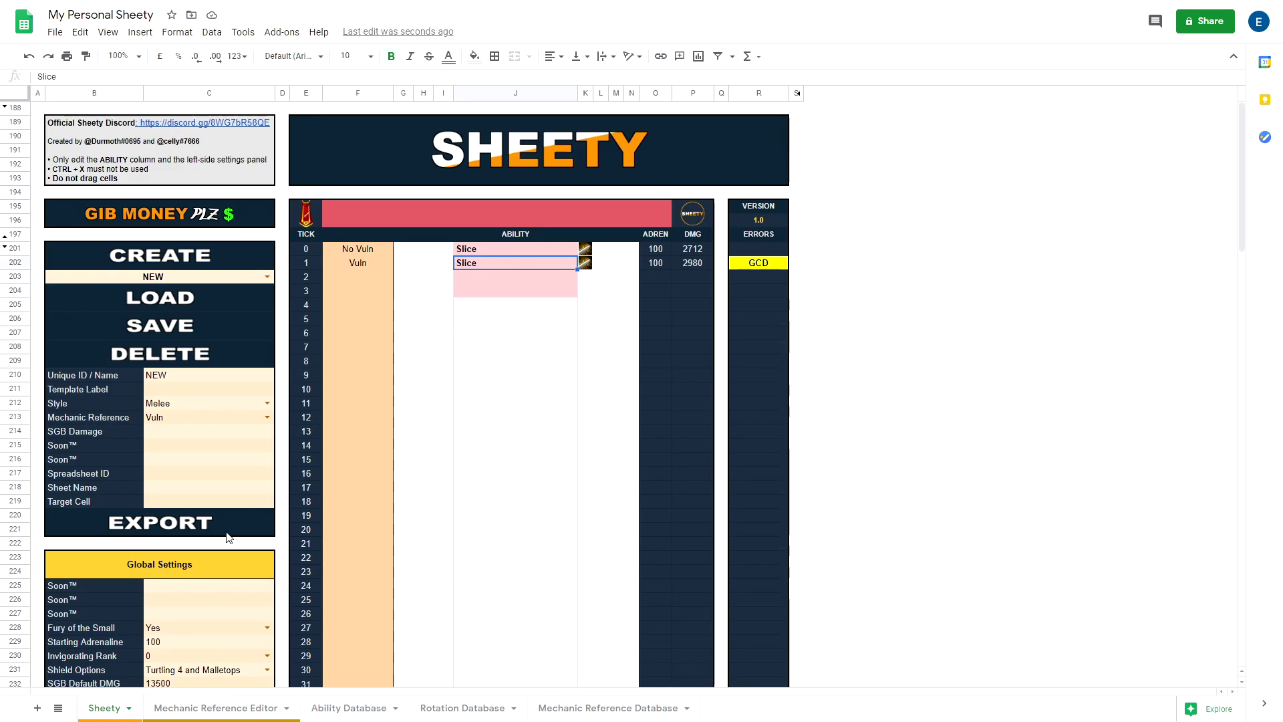
Clear the Mechanic Reference setting of the rotation on the Sheety sheet.
double_click(256, 419)
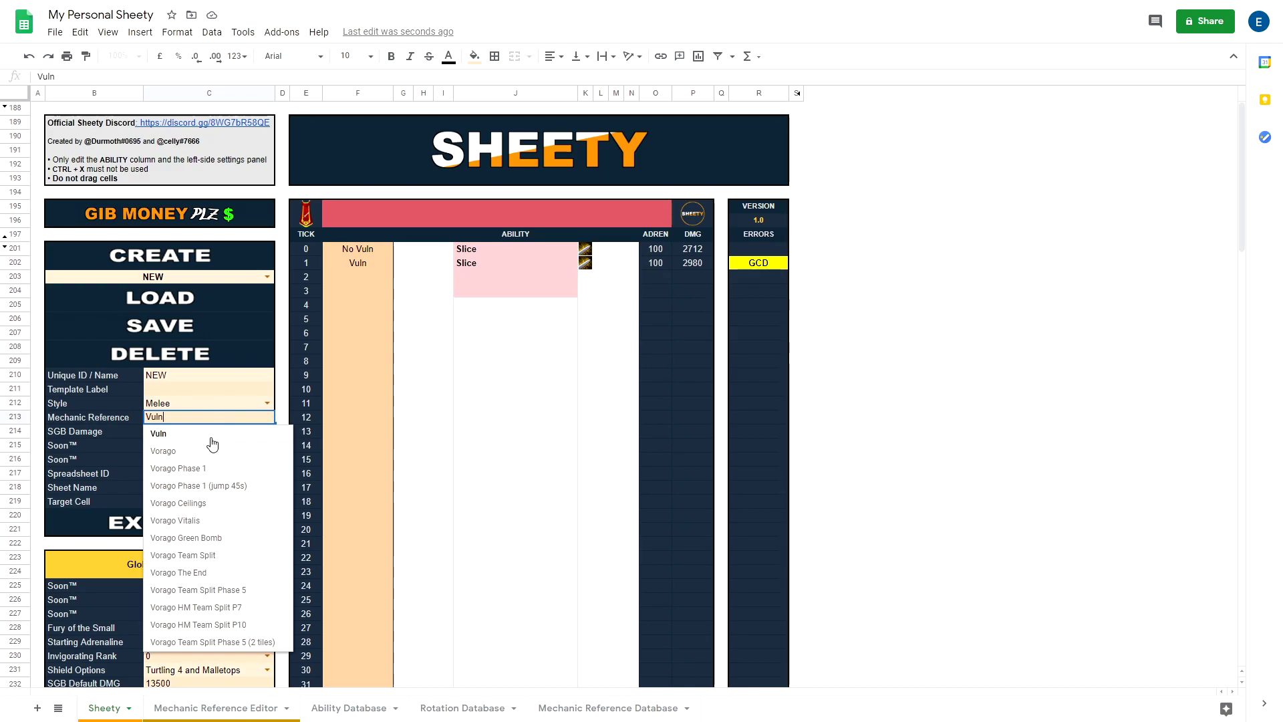
left_click(196, 423)
key("ctrl+a")
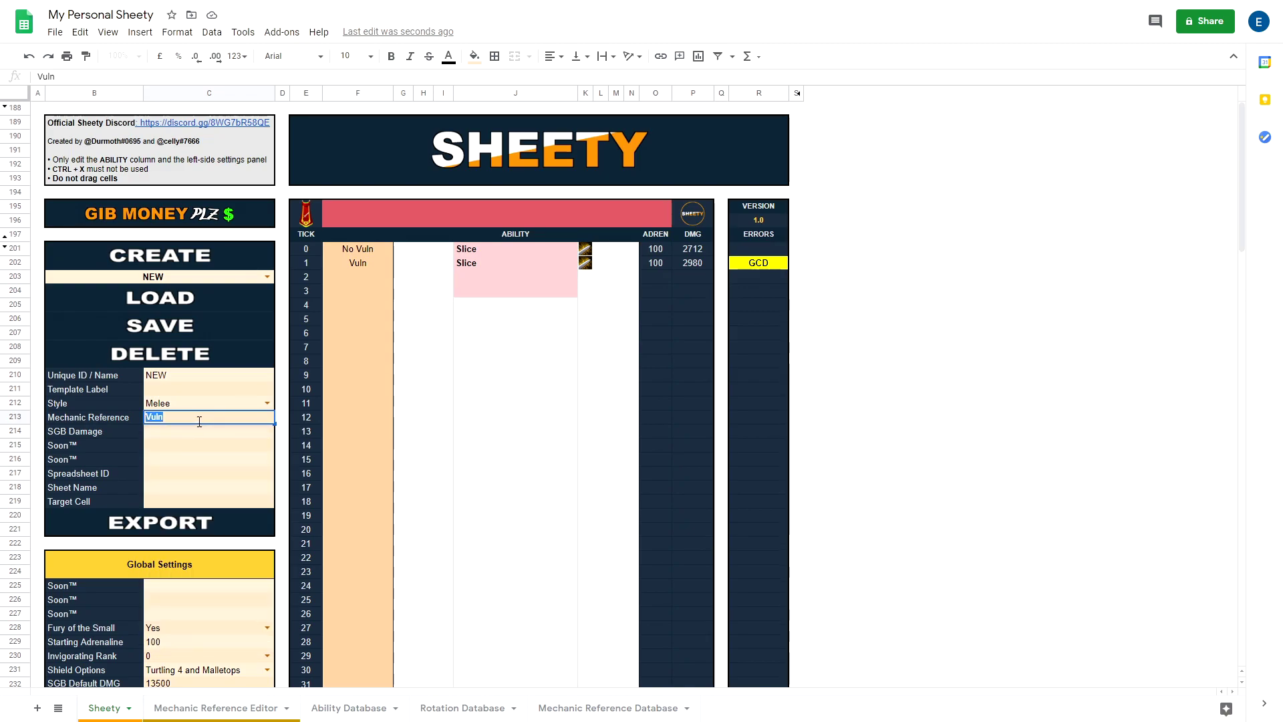
key("BackSpace")
left_click(363, 436)
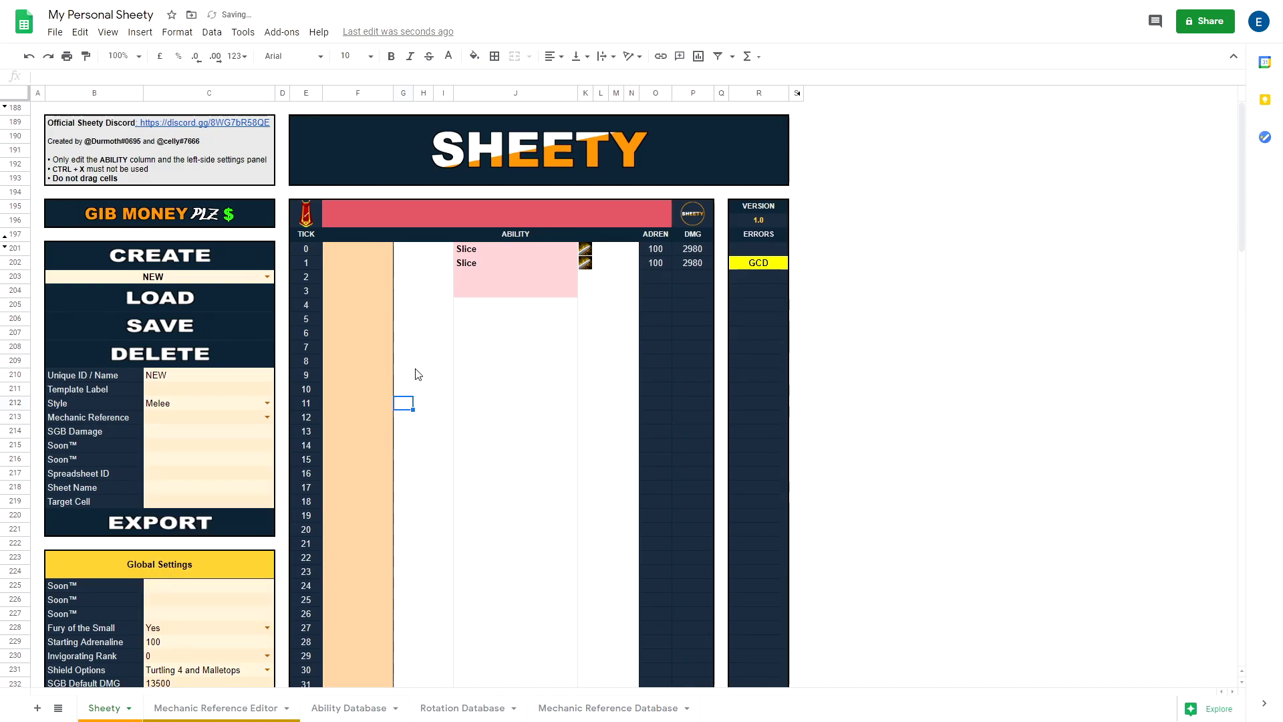
Delete Slice from tick 1 and replace the tick 0 entry with Berserk + Renewal.
left_click(472, 262)
key("Delete")
left_click(475, 254)
type("Berserk")
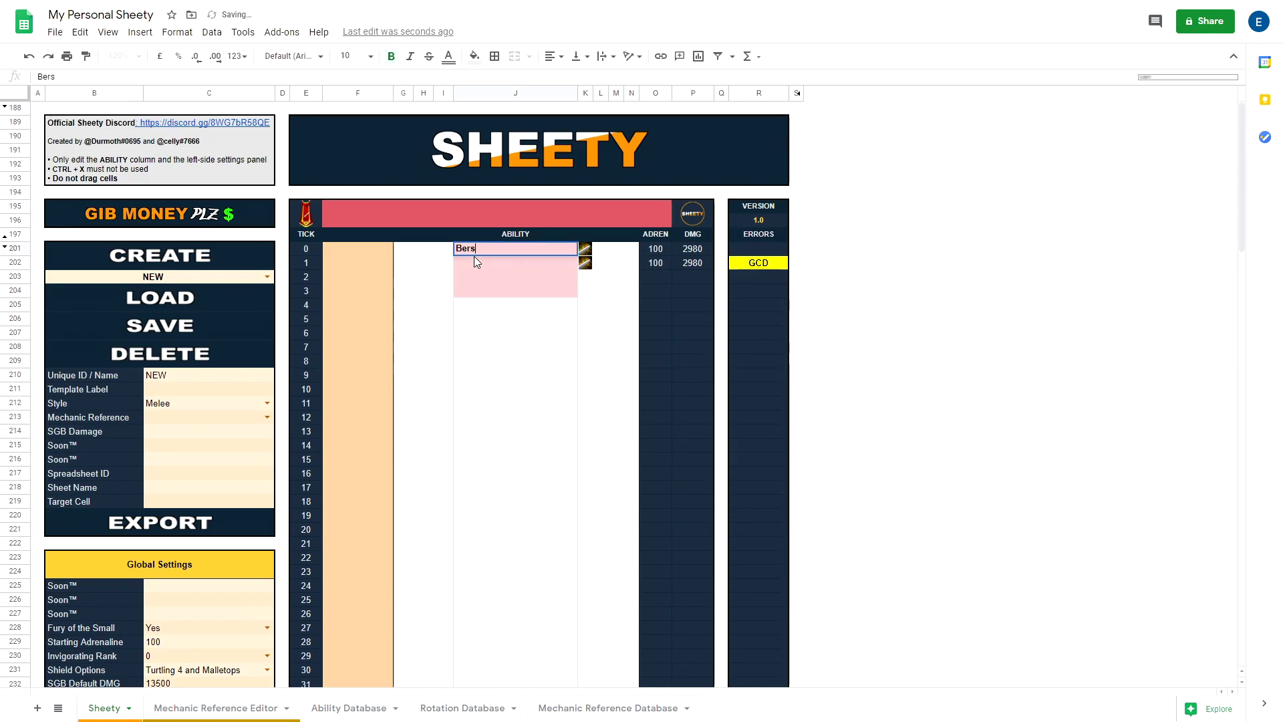
left_click(476, 292)
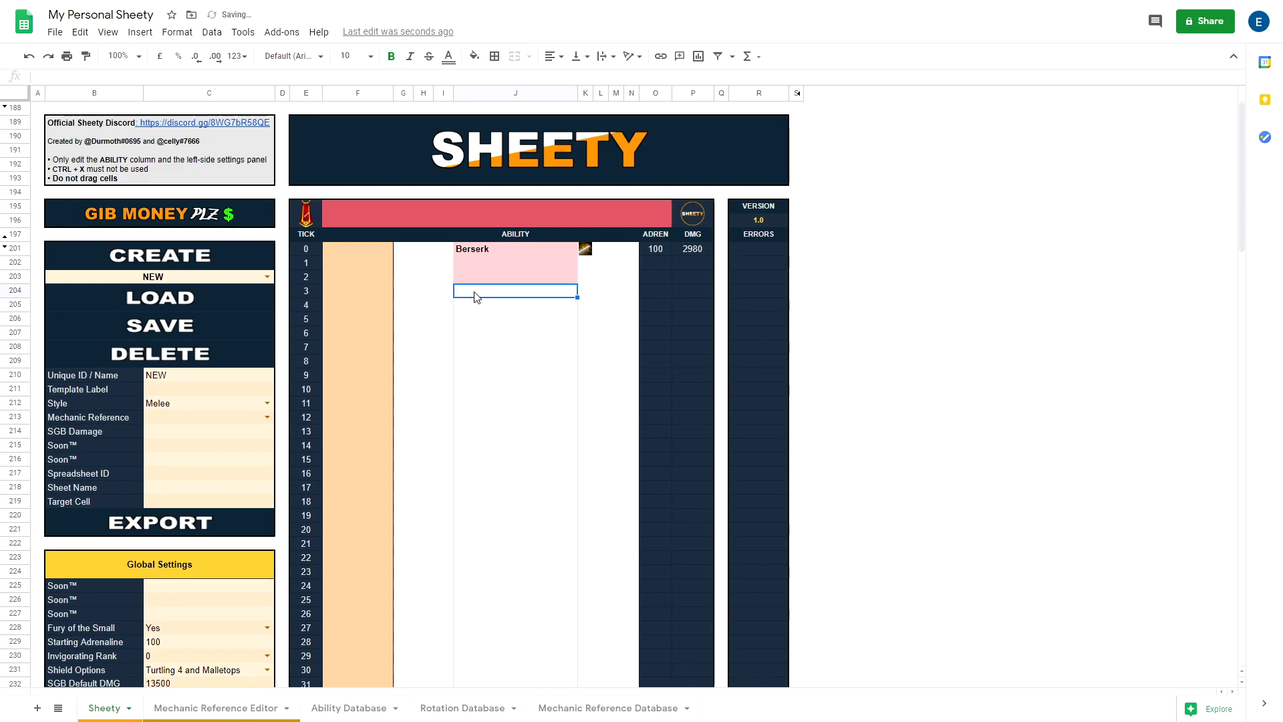
double_click(532, 247)
type("+ Renewal")
key("Return")
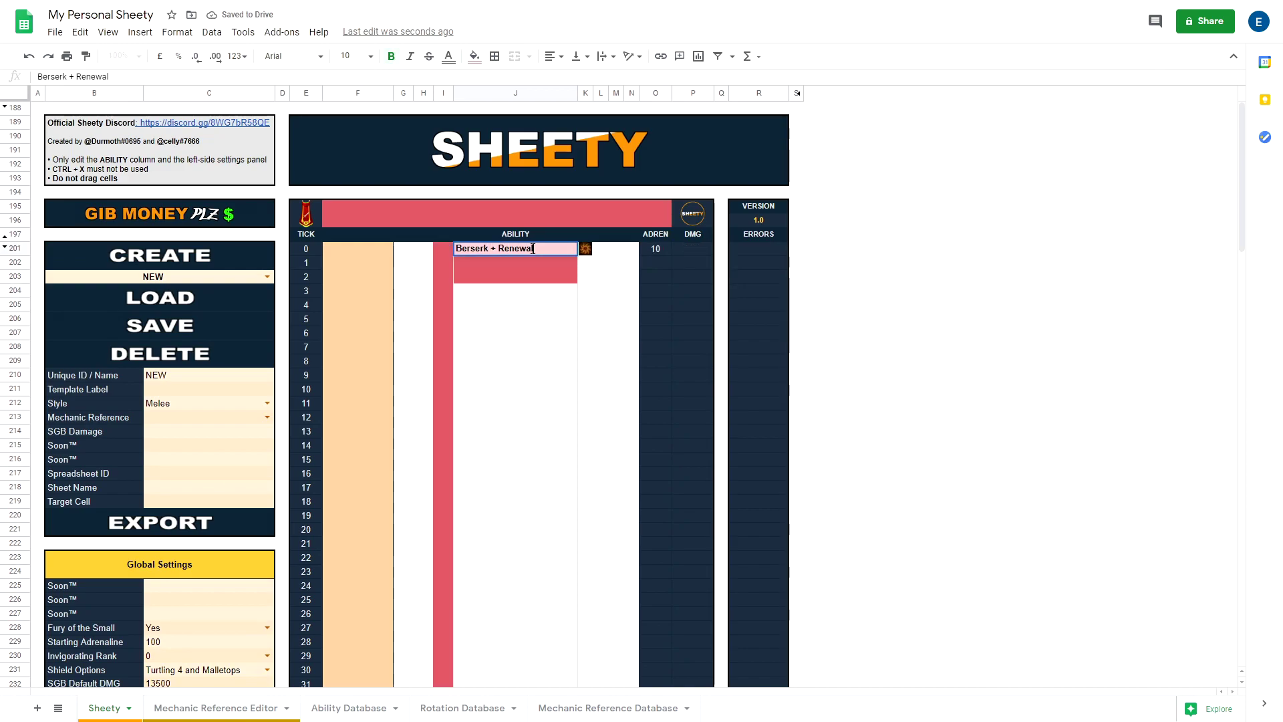
Enter Barge at tick 3 and Cleave at tick 6 in the Ability column.
left_click(536, 293)
type("Barge")
left_click(530, 361)
left_click(516, 336)
type("Cleave")
Enter Decimate at tick 9 and mAssault at tick 12 in the Ability column.
left_click(511, 376)
left_click(504, 386)
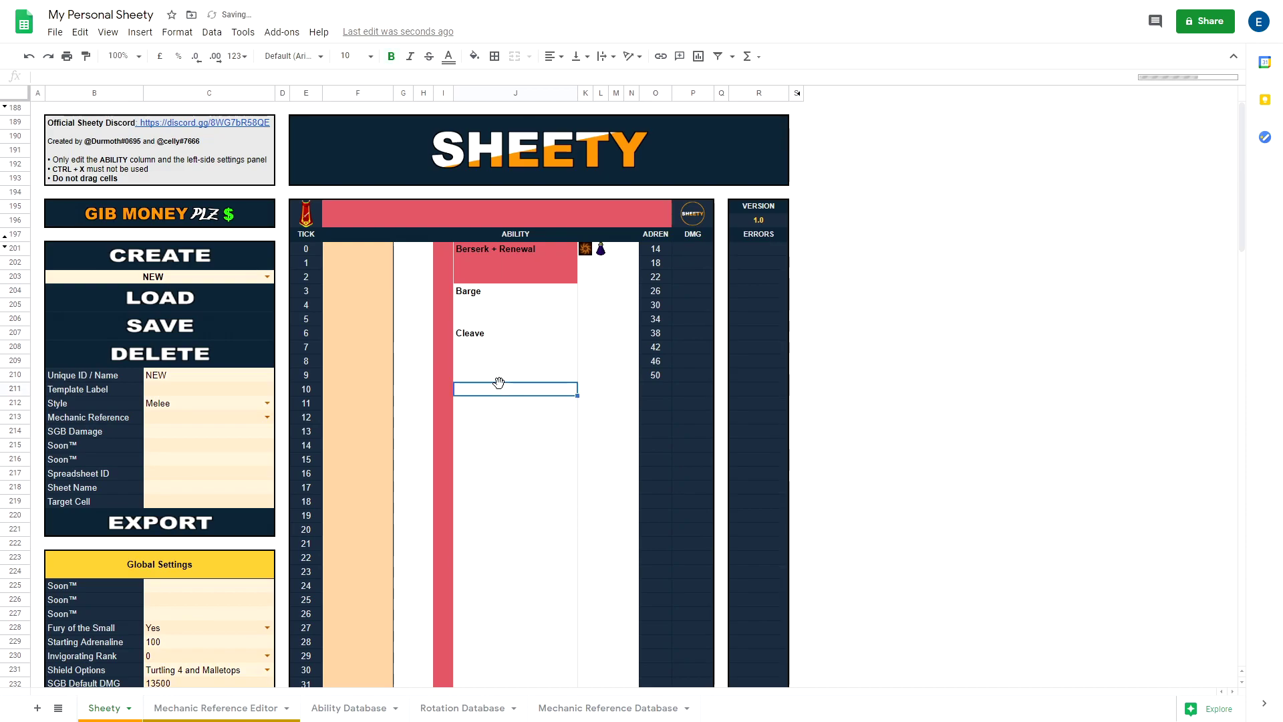
left_click(498, 379)
type("Decimate")
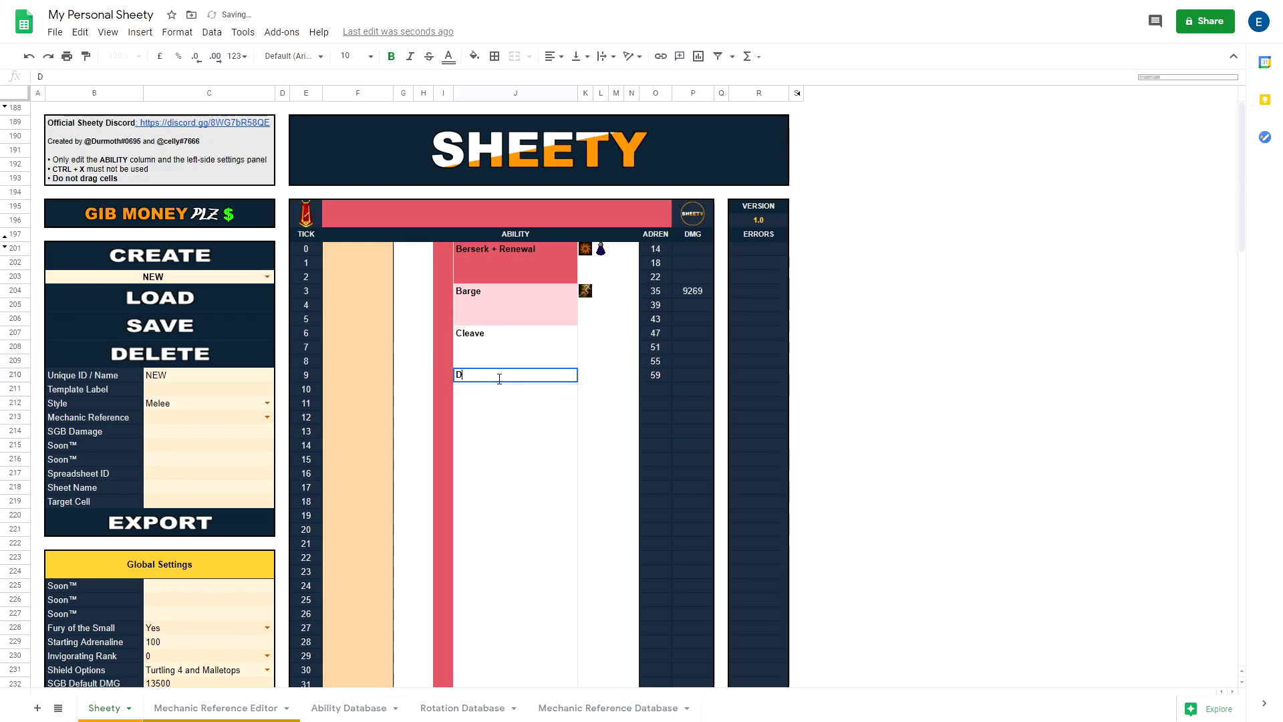
left_click(476, 433)
left_click(476, 421)
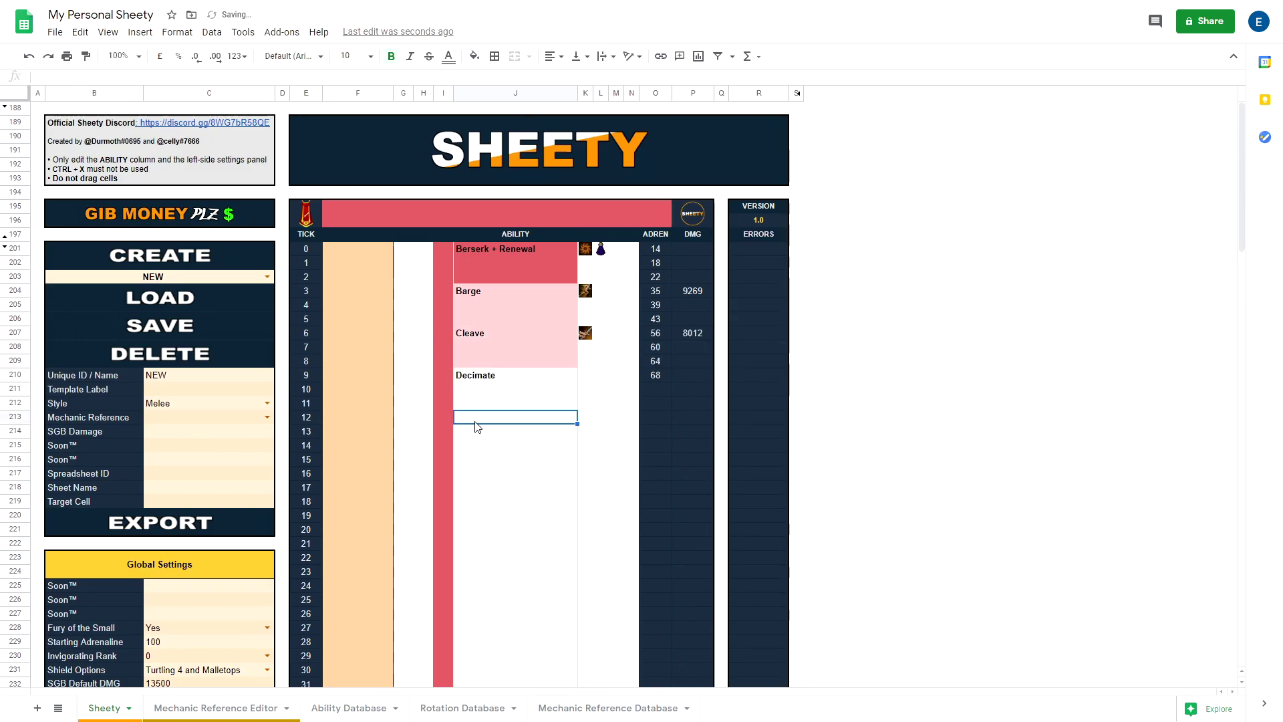
type(",mmAssault")
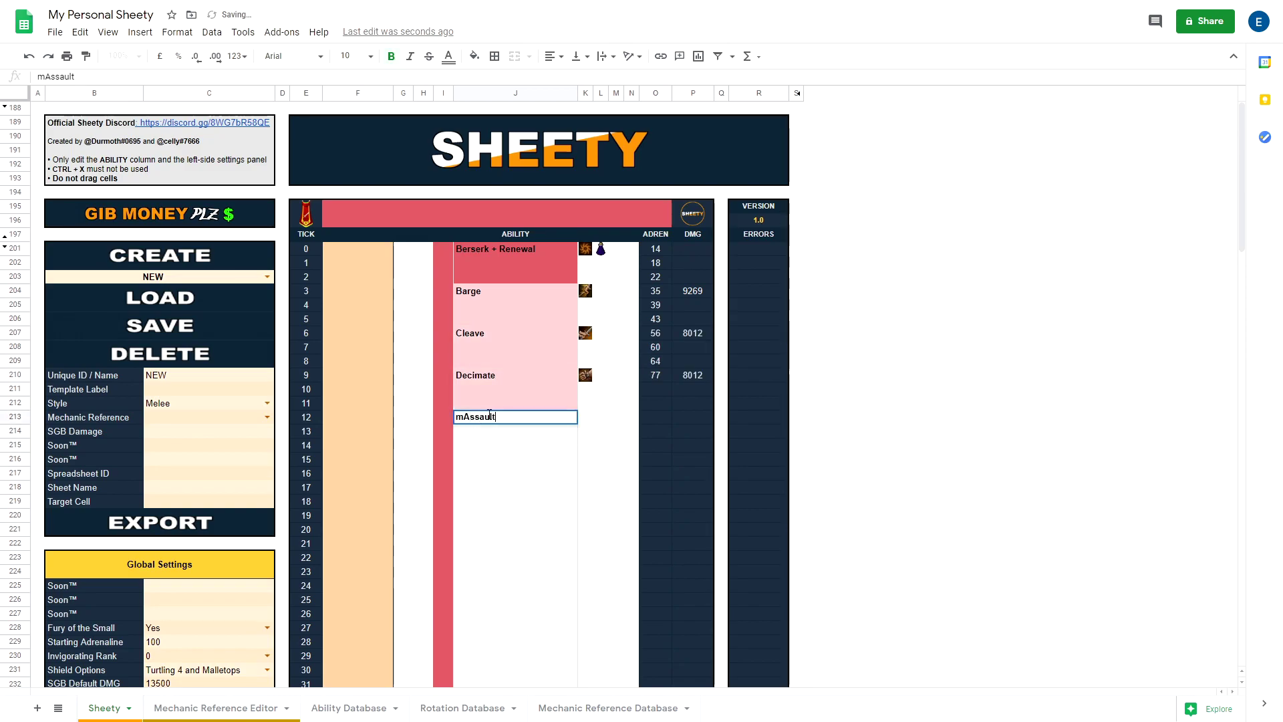
left_click(487, 463)
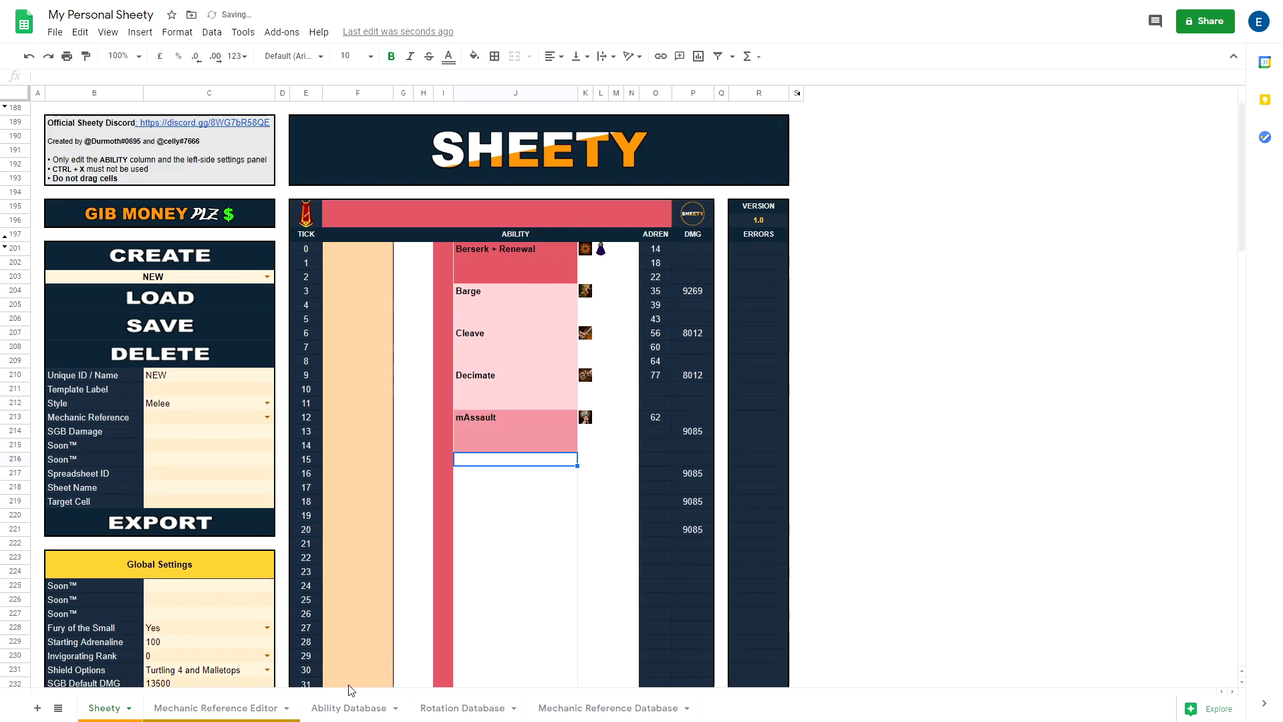
Look up the Assault variants and their hit timings in the Ability Database.
left_click(334, 708)
scroll(158, 517, "down", 20)
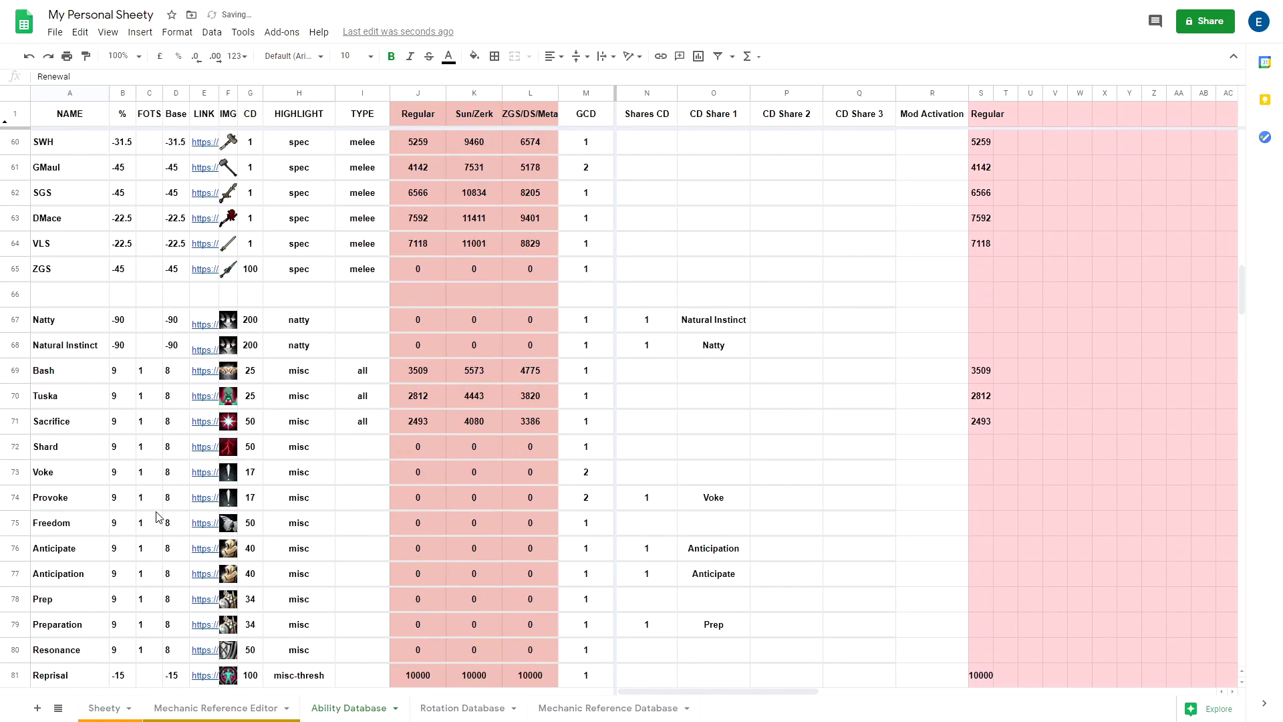
scroll(158, 516, "down", 15)
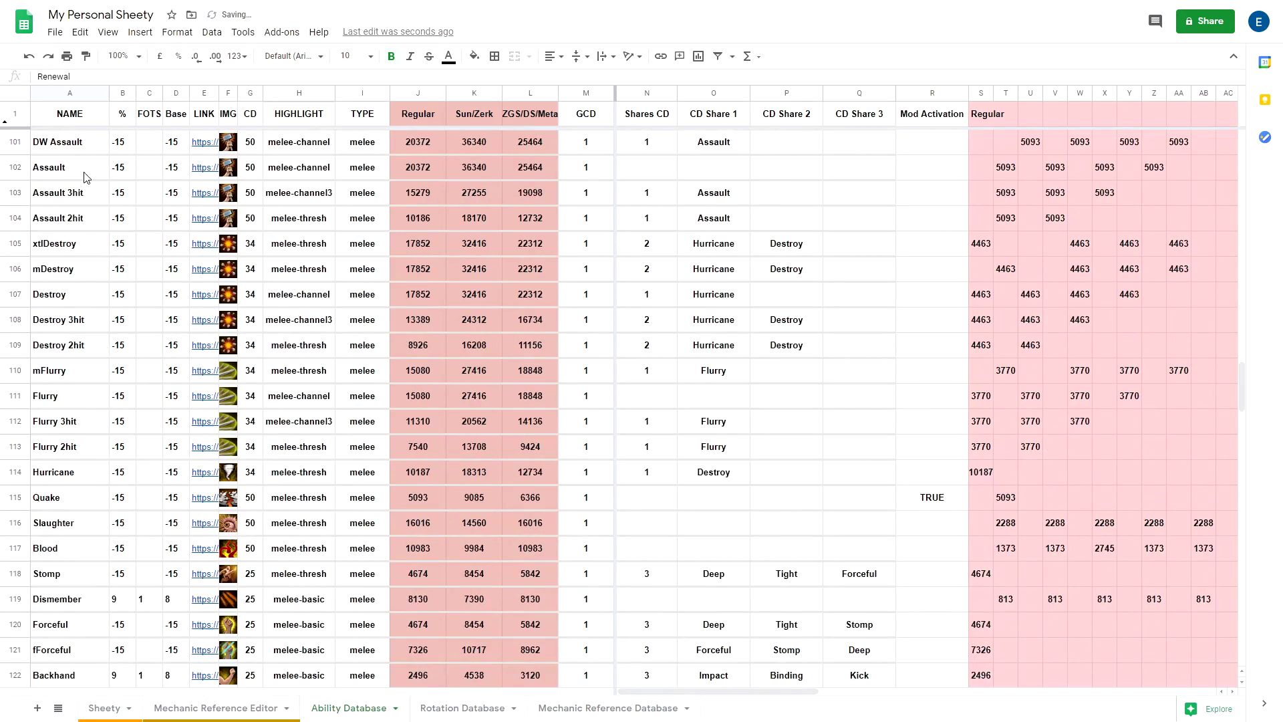
scroll(85, 177, "up", 2)
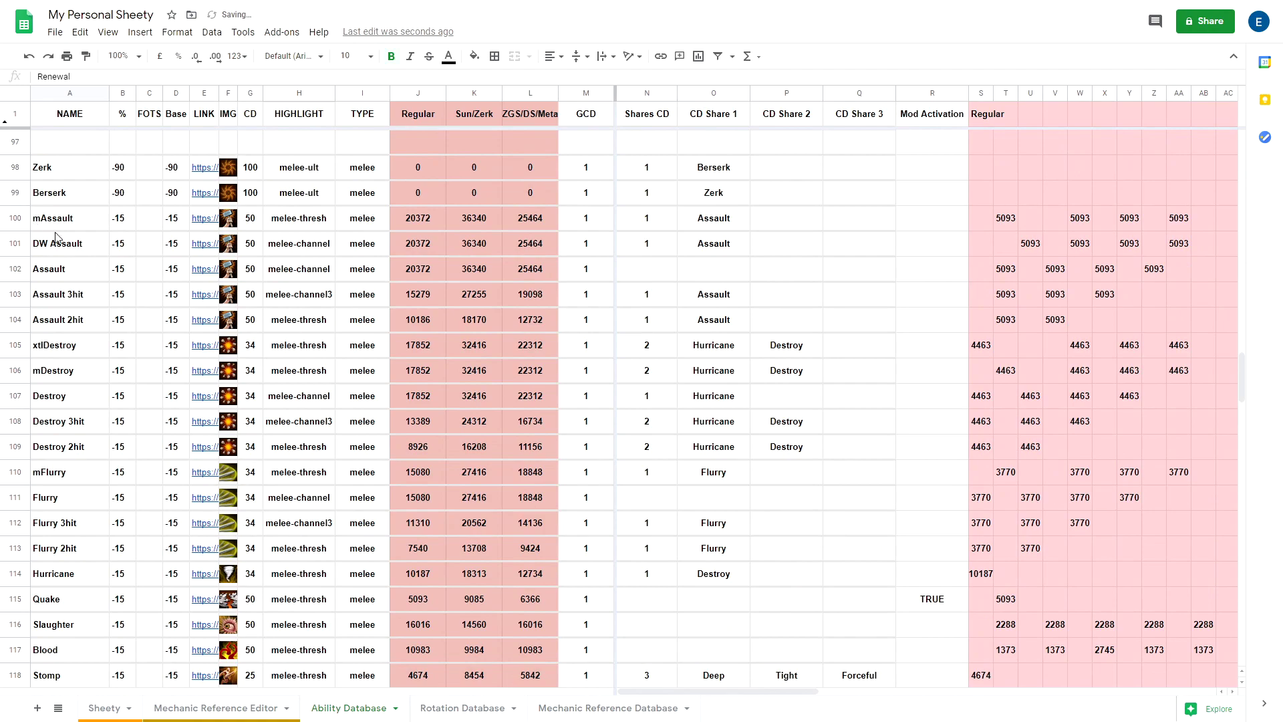
Back on the Sheety sheet, change the tick 12 ability to Assault.
left_click(107, 710)
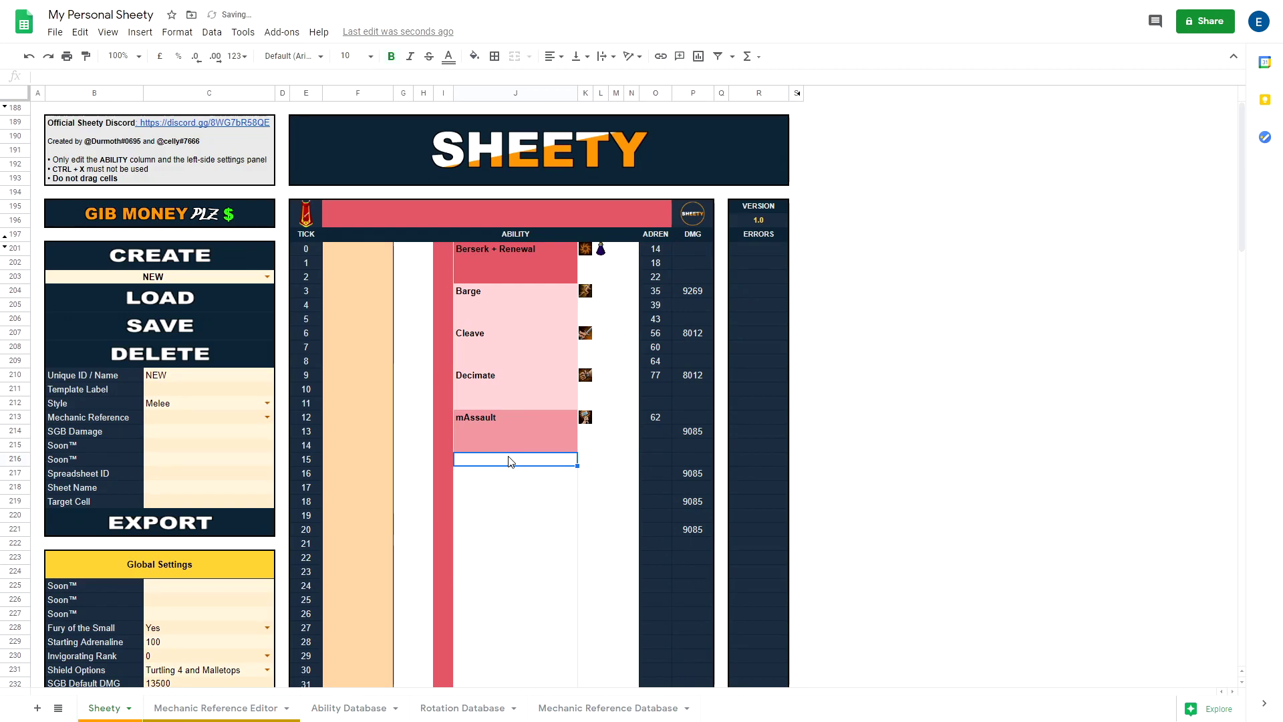
double_click(470, 421)
left_click(463, 417)
key("BackSpace")
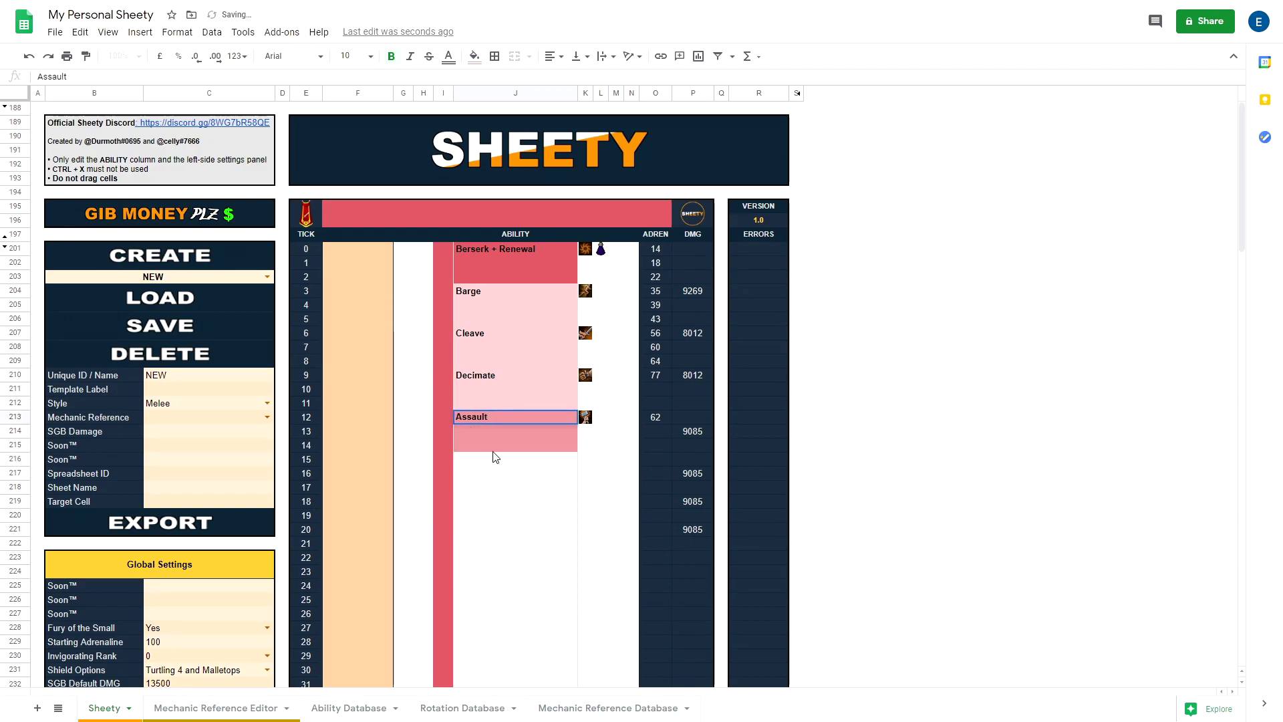
left_click(501, 461)
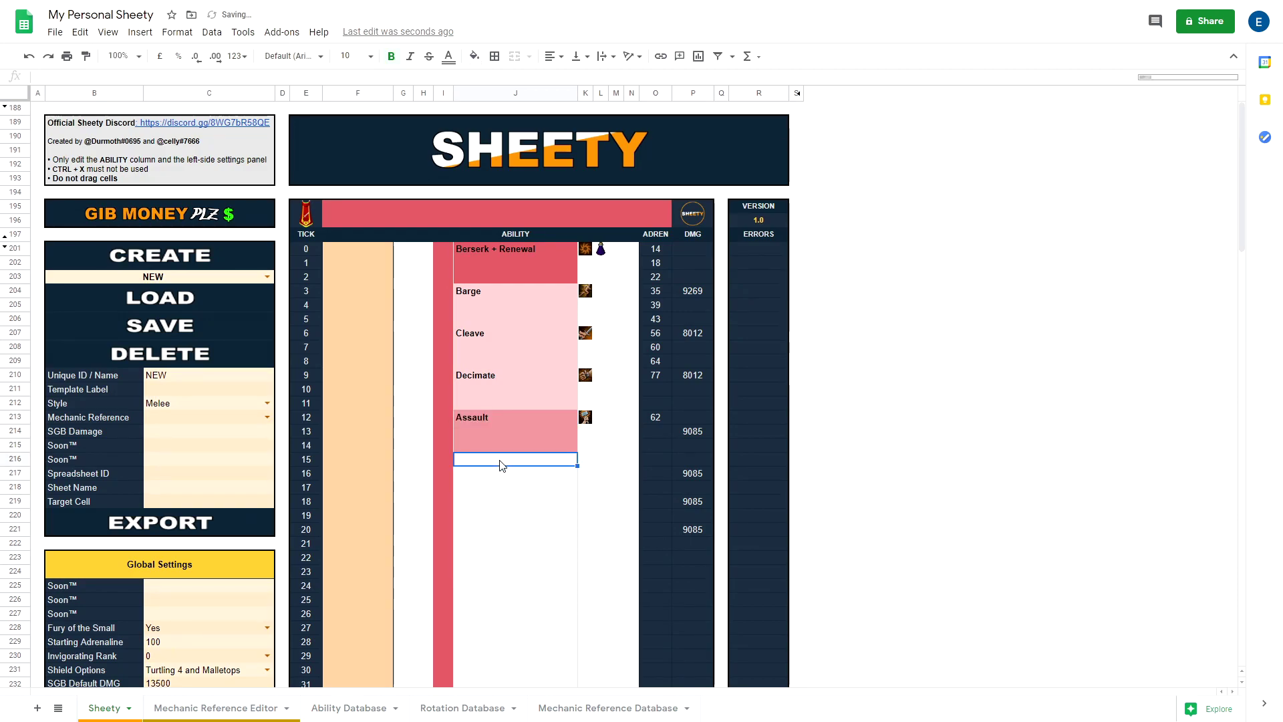
Change the tick 12 ability from Assault to mAssault in the Ability column.
left_click(491, 417)
double_click(491, 417)
double_click(493, 417)
type("mAssaul")
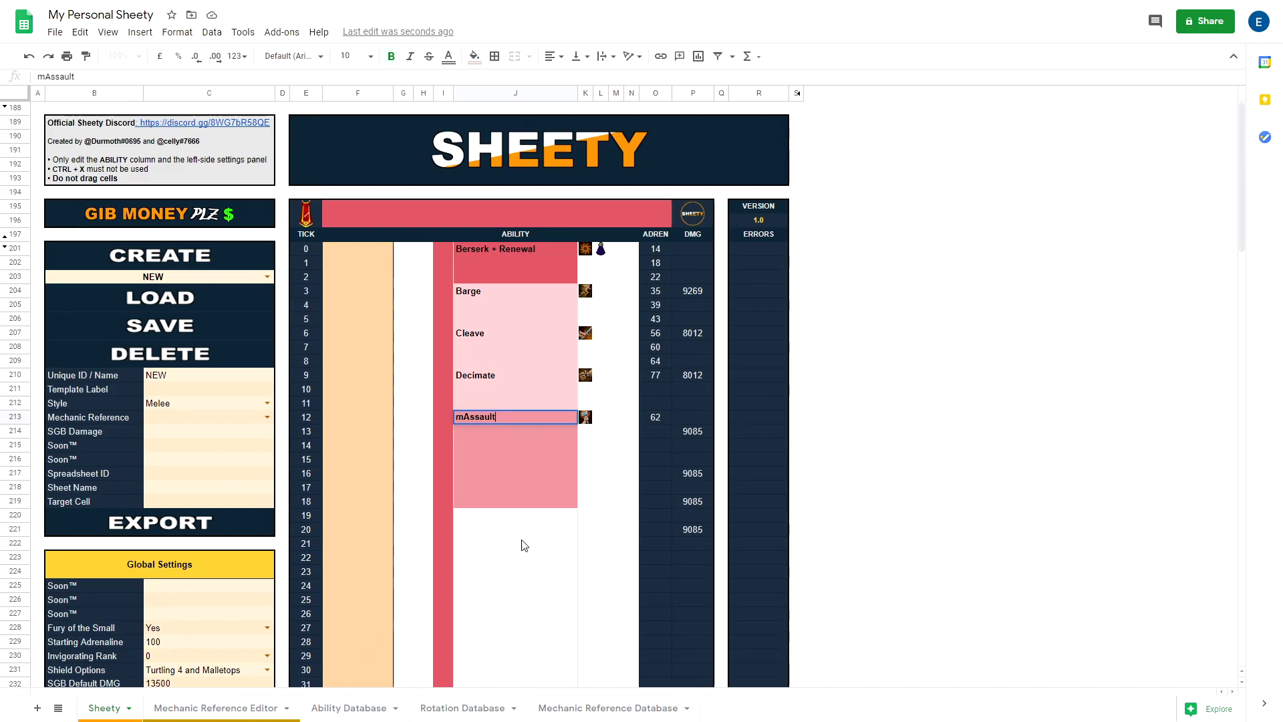
left_click(502, 492)
left_click(485, 462)
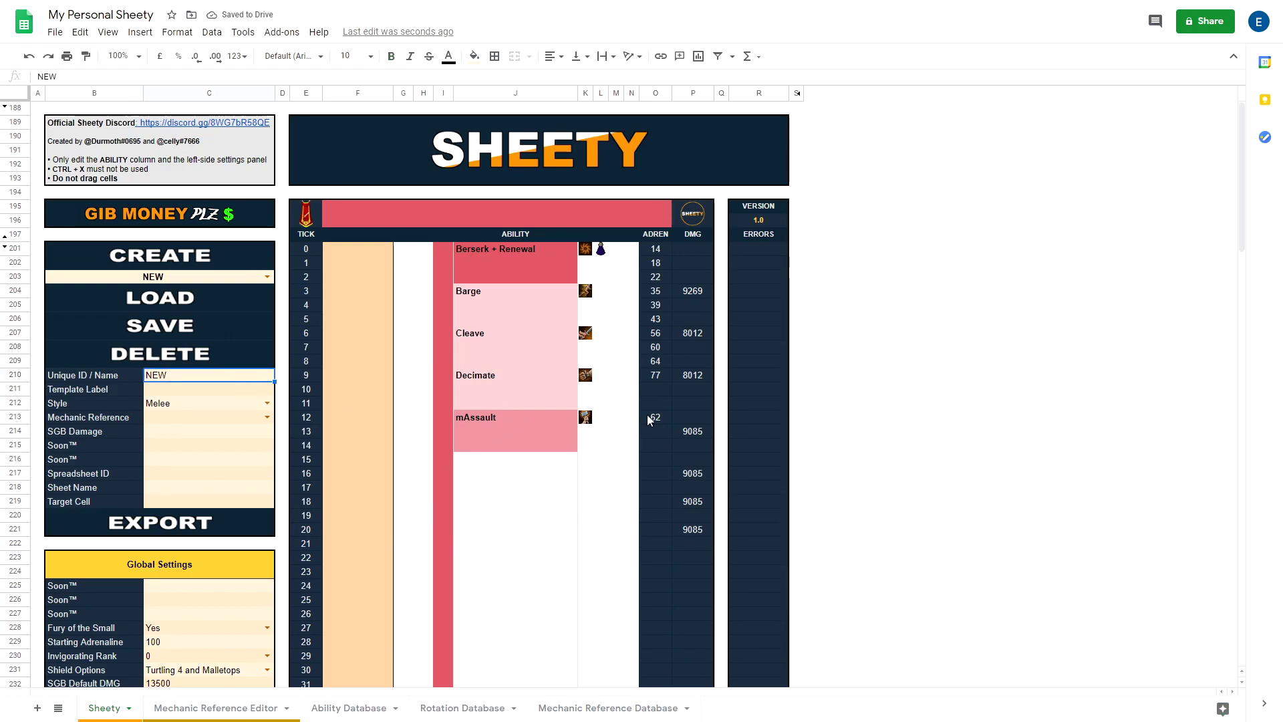
left_click(495, 446)
Set the Unique ID / Name to Melee Barge Rotation and save the rotation.
left_click(208, 380)
double_click(208, 380)
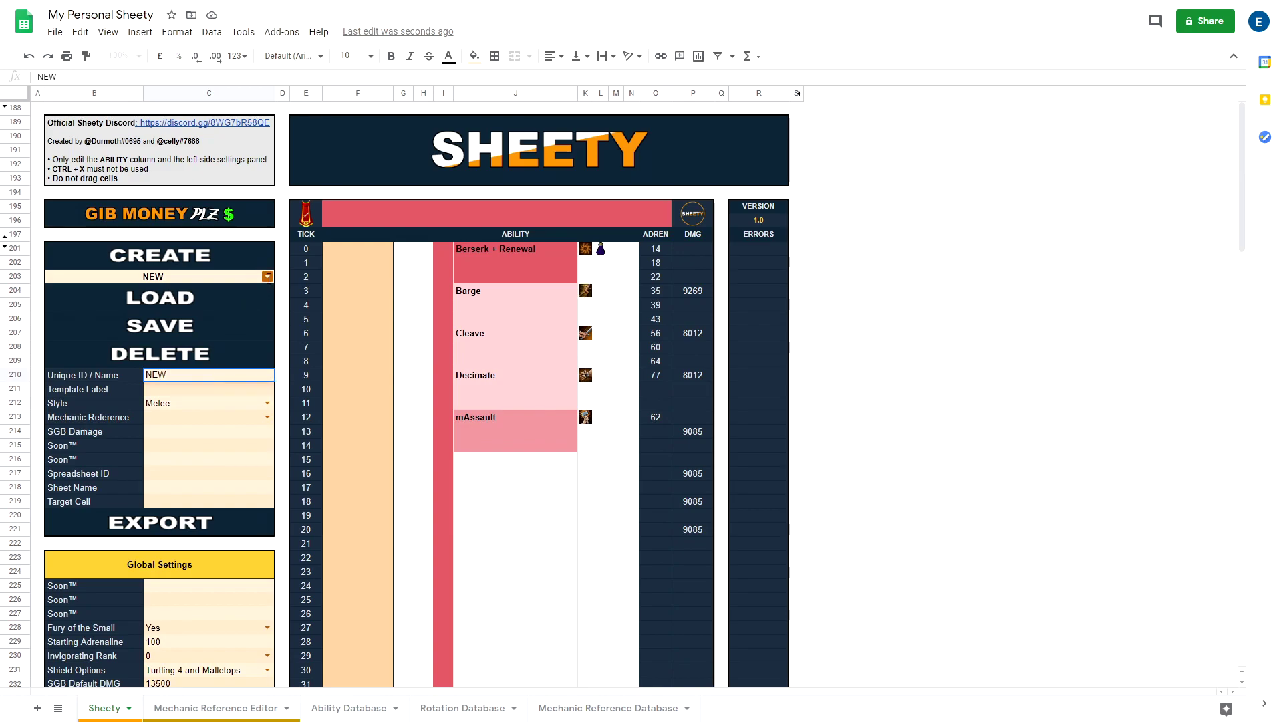
double_click(189, 380)
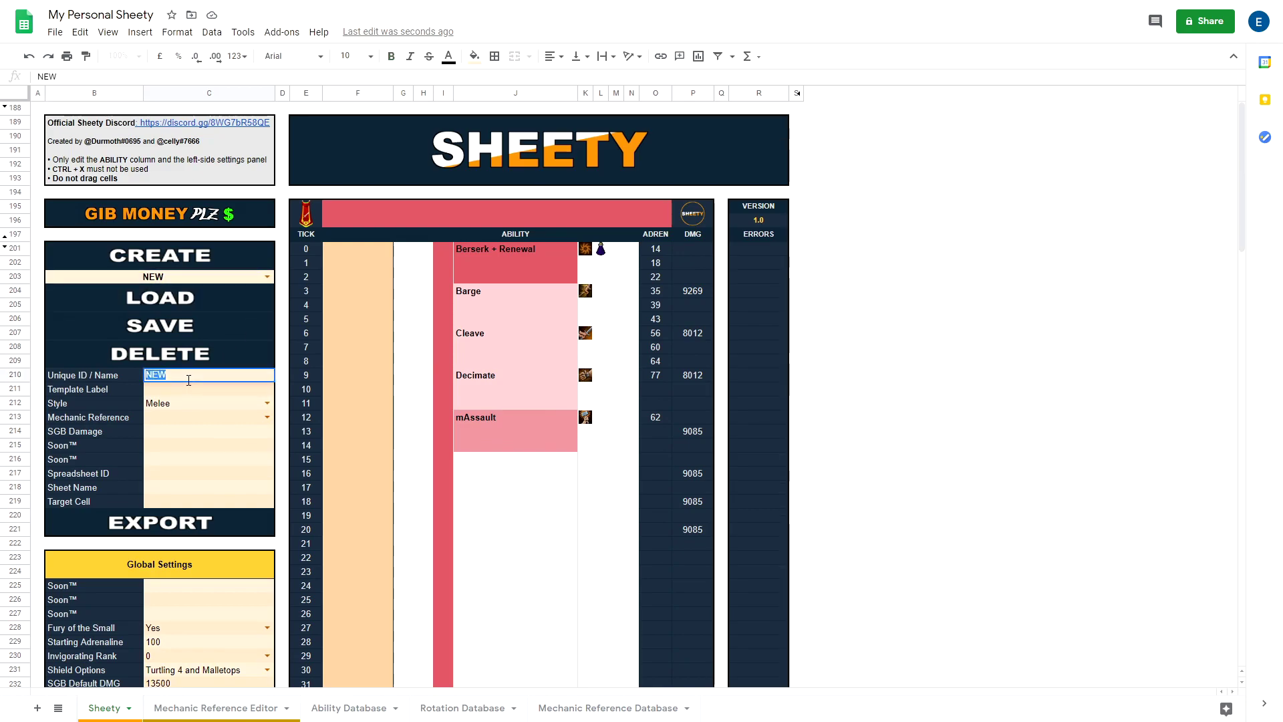
type("Melee Barge Rotation")
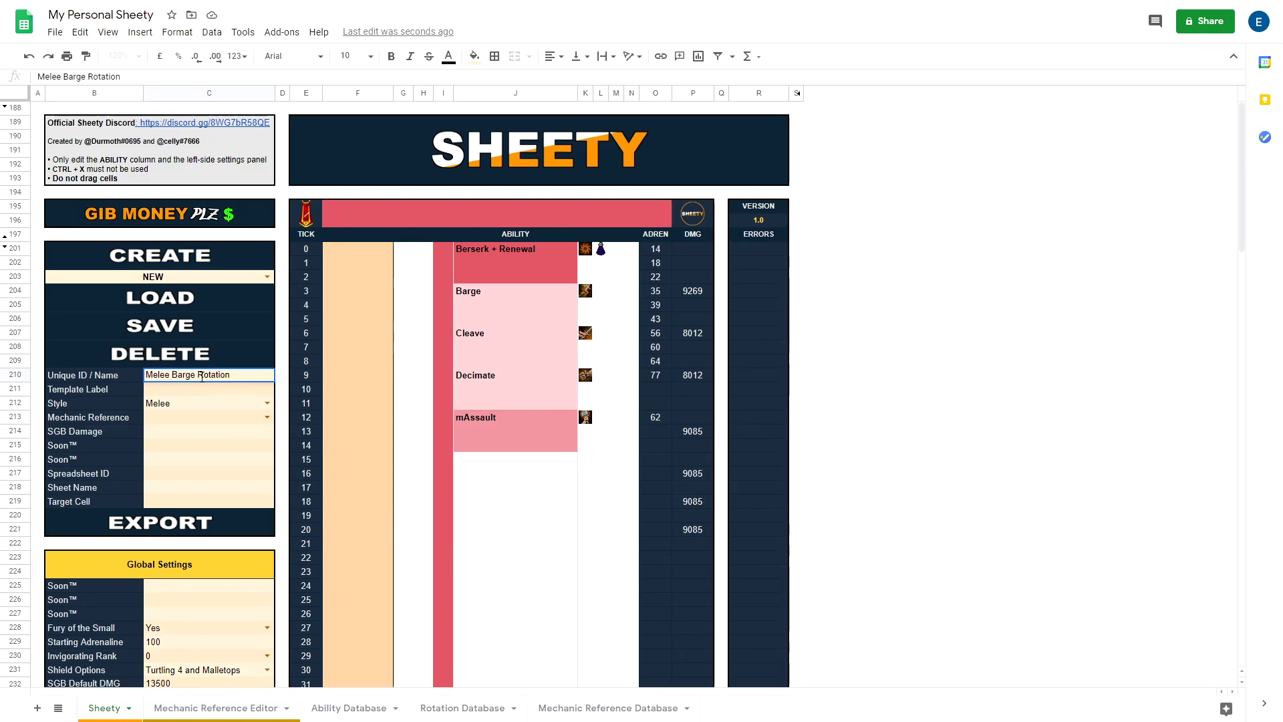
left_click(211, 384)
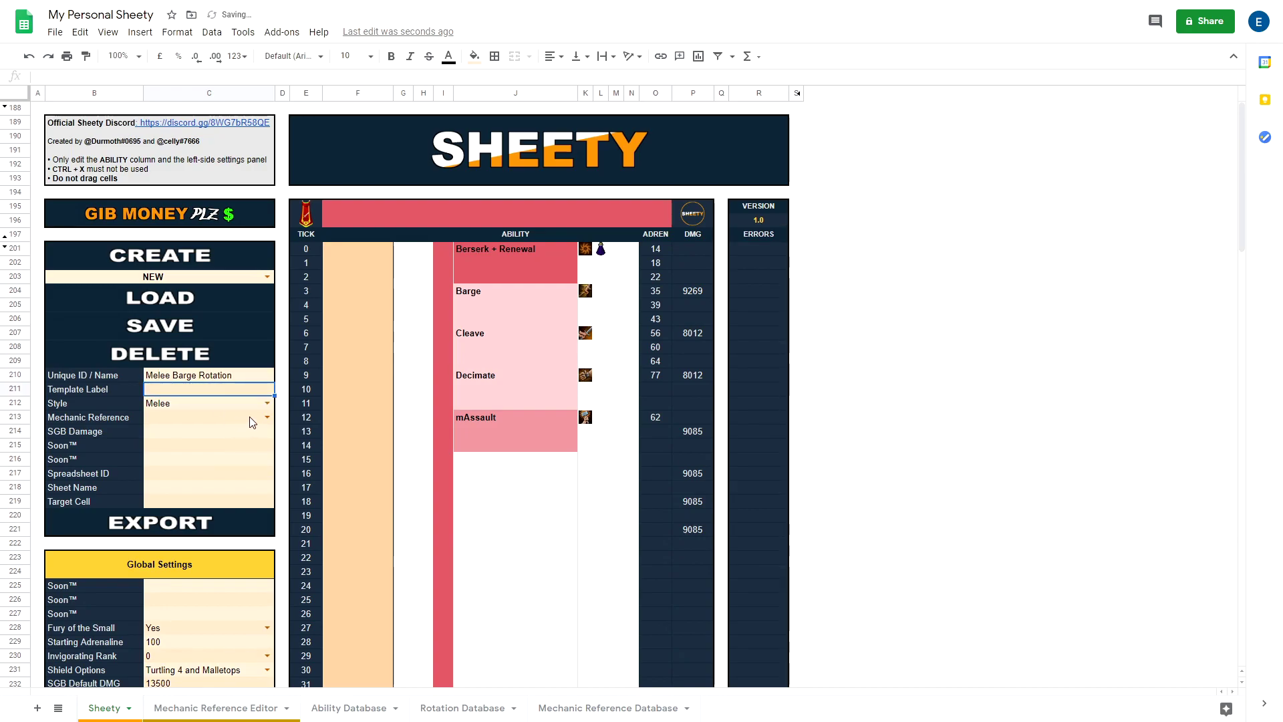
left_click(163, 328)
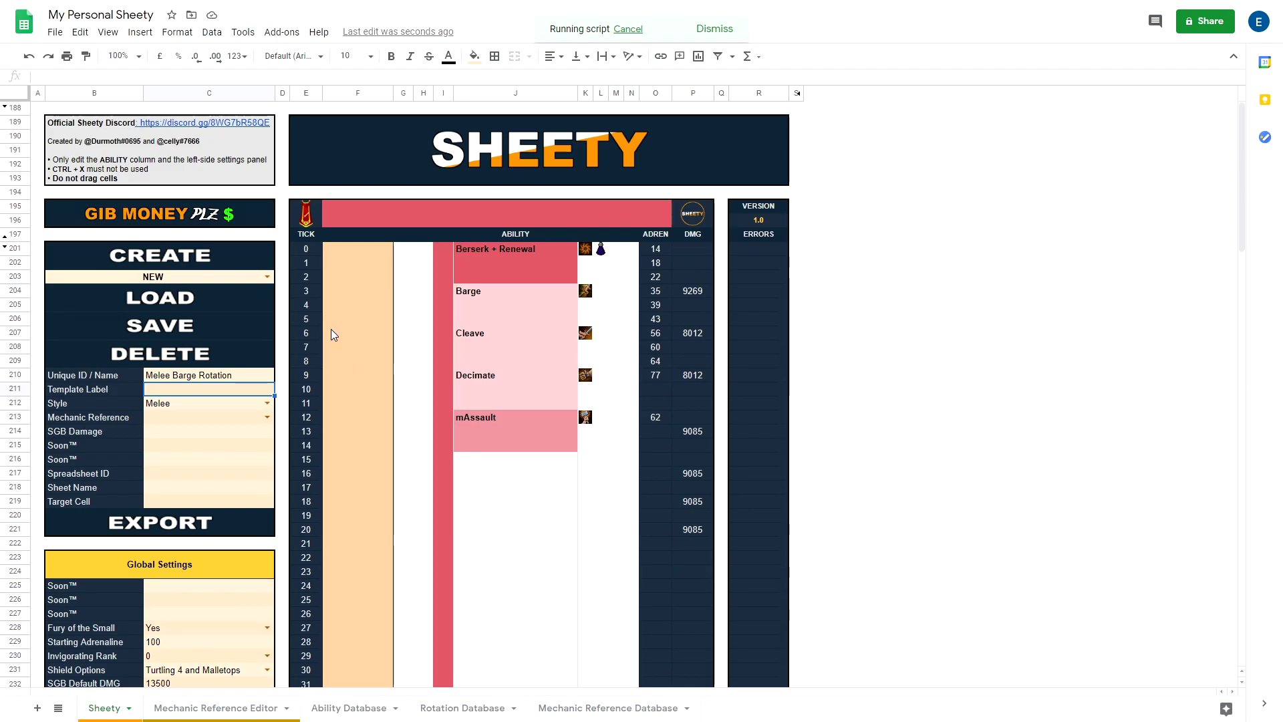
left_click(265, 281)
left_click(357, 424)
left_click(508, 349)
Clear the abilities at ticks 0, 3, 6, 9 and 12 from the Ability column.
left_click(484, 417)
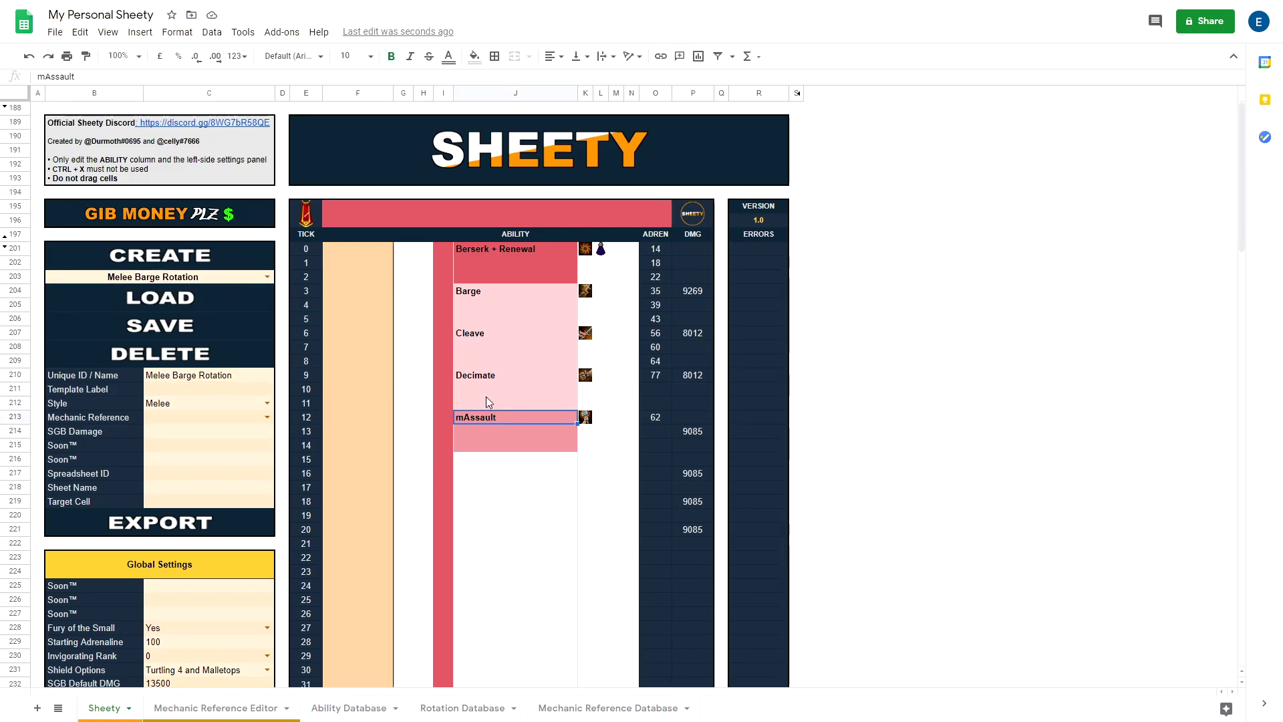
key("Delete")
left_click(487, 251)
key("Delete")
left_click(491, 291)
key("Delete")
left_click(491, 333)
key("Delete")
left_click(493, 371)
key("Delete")
Choose Melee Barge Rotation from the saved rotations and load it into the sheet.
left_click(267, 277)
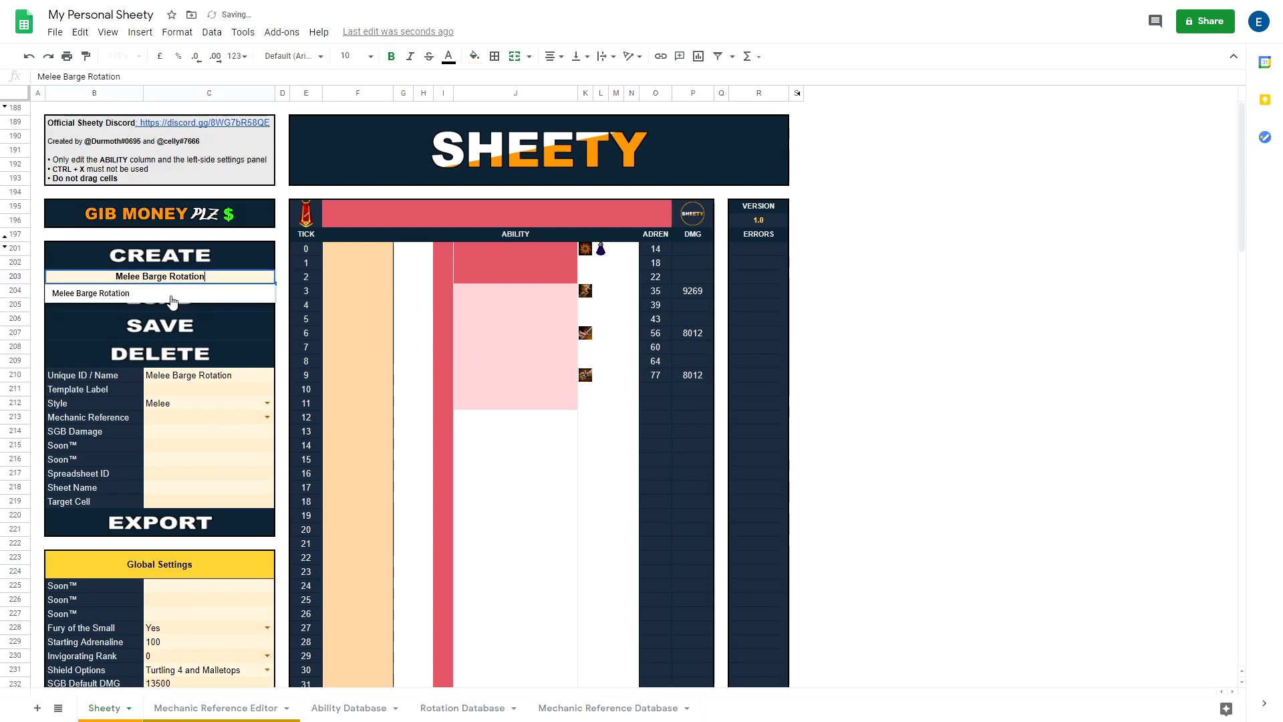
left_click(172, 299)
left_click(172, 299)
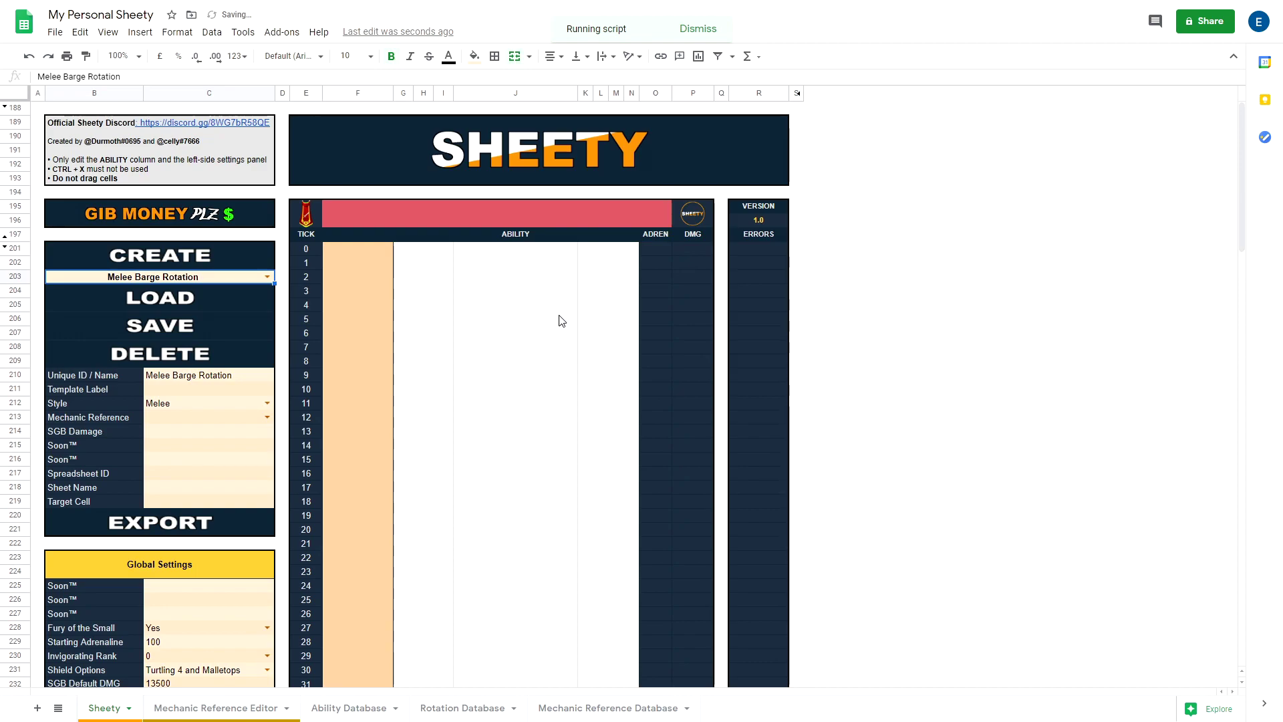
left_click(510, 362)
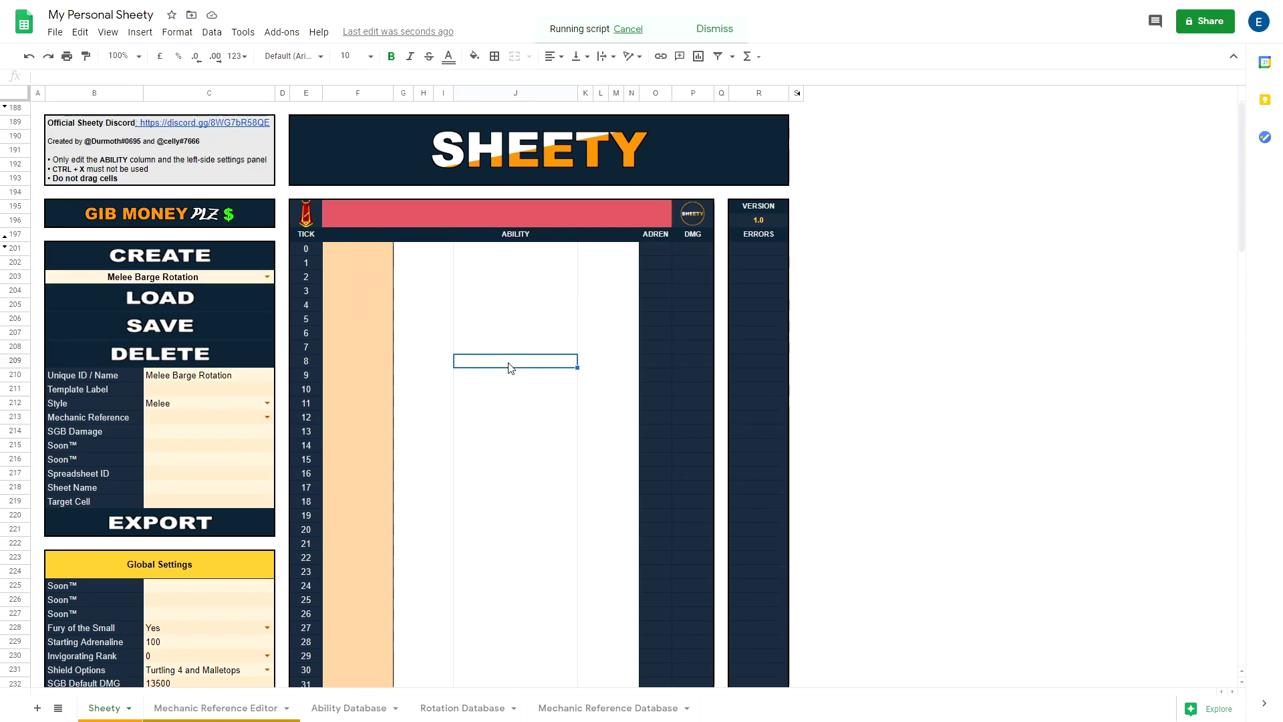
left_click(504, 339)
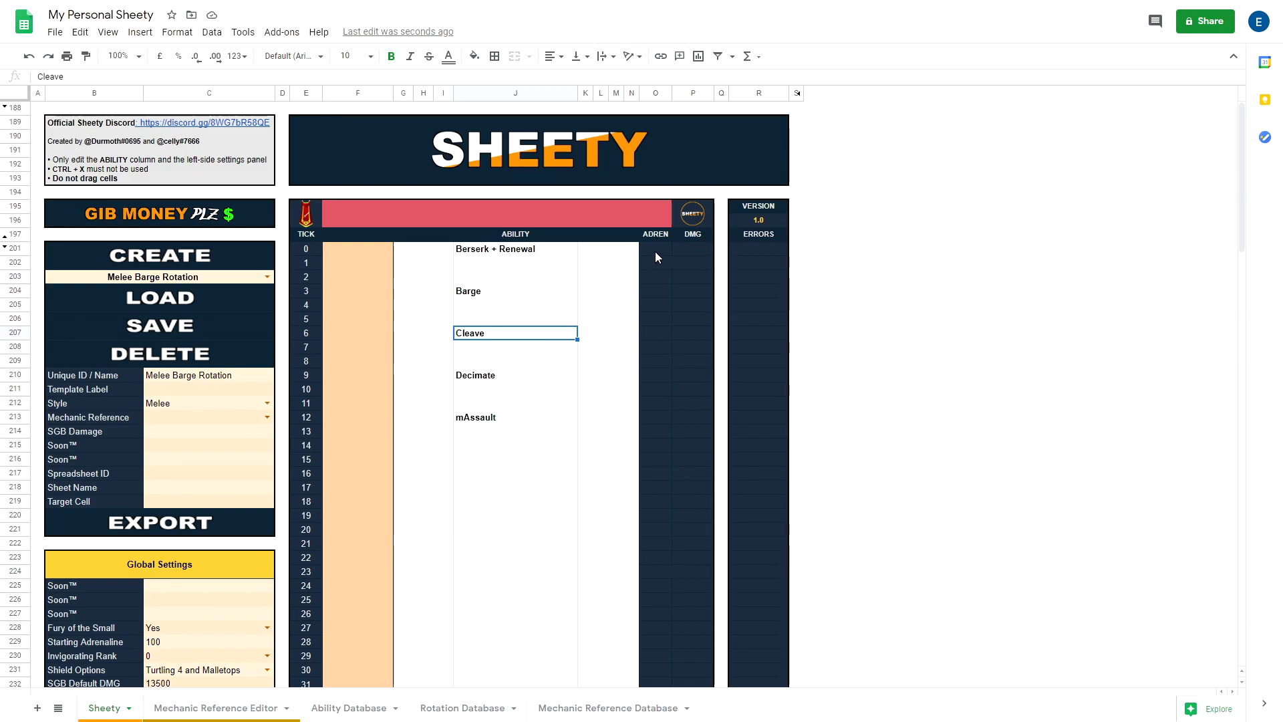
left_click(495, 418)
left_click(491, 435)
left_click(491, 446)
left_click(489, 461)
left_click(491, 448)
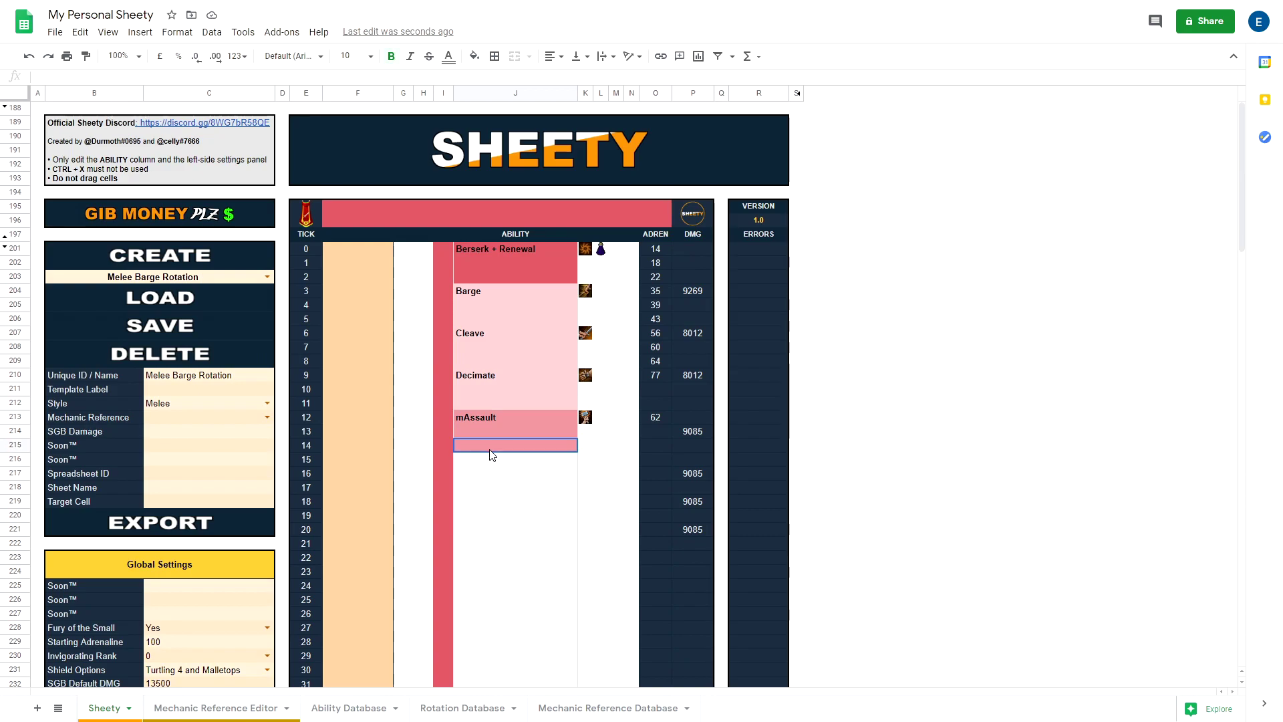
left_click(489, 459)
left_click(493, 449)
left_click(492, 461)
Add a new sheet named Destination, and return to the Sheety sheet.
left_click(38, 707)
double_click(166, 710)
type("Destination")
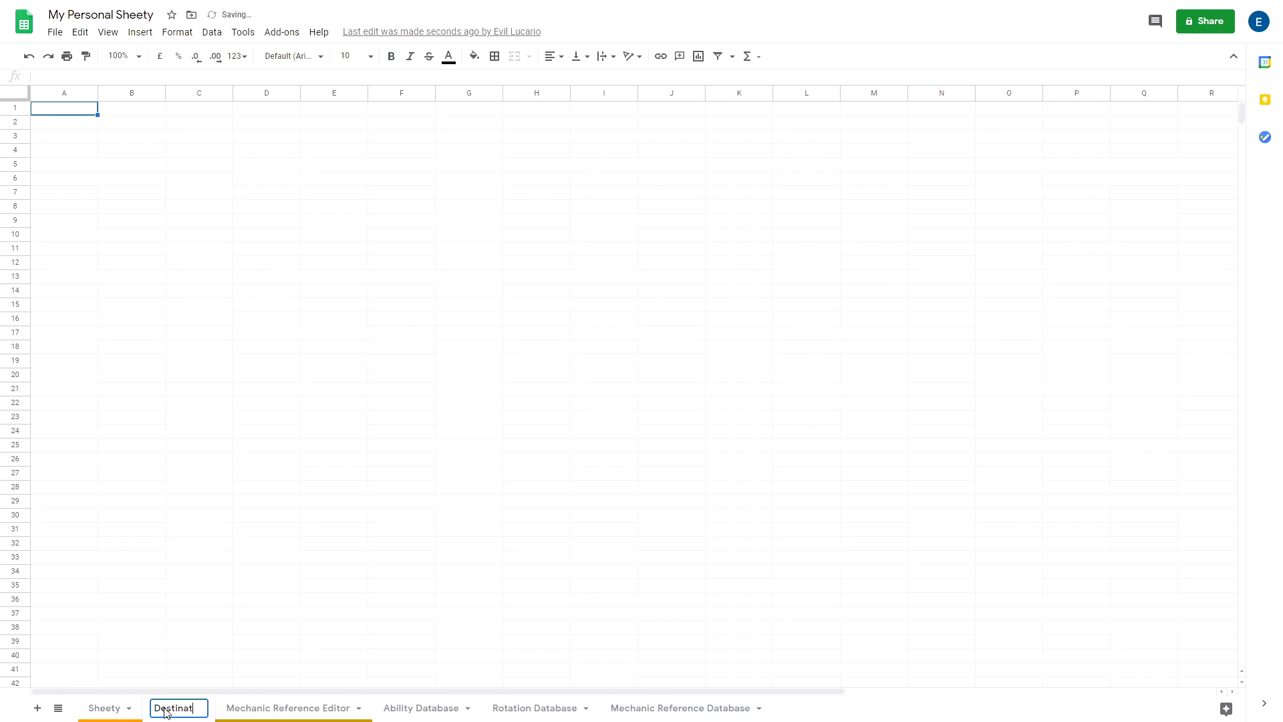
left_click(110, 715)
Copy the spreadsheet's web address up to the end of its ID and paste it as the Spreadsheet ID.
left_click(223, 475)
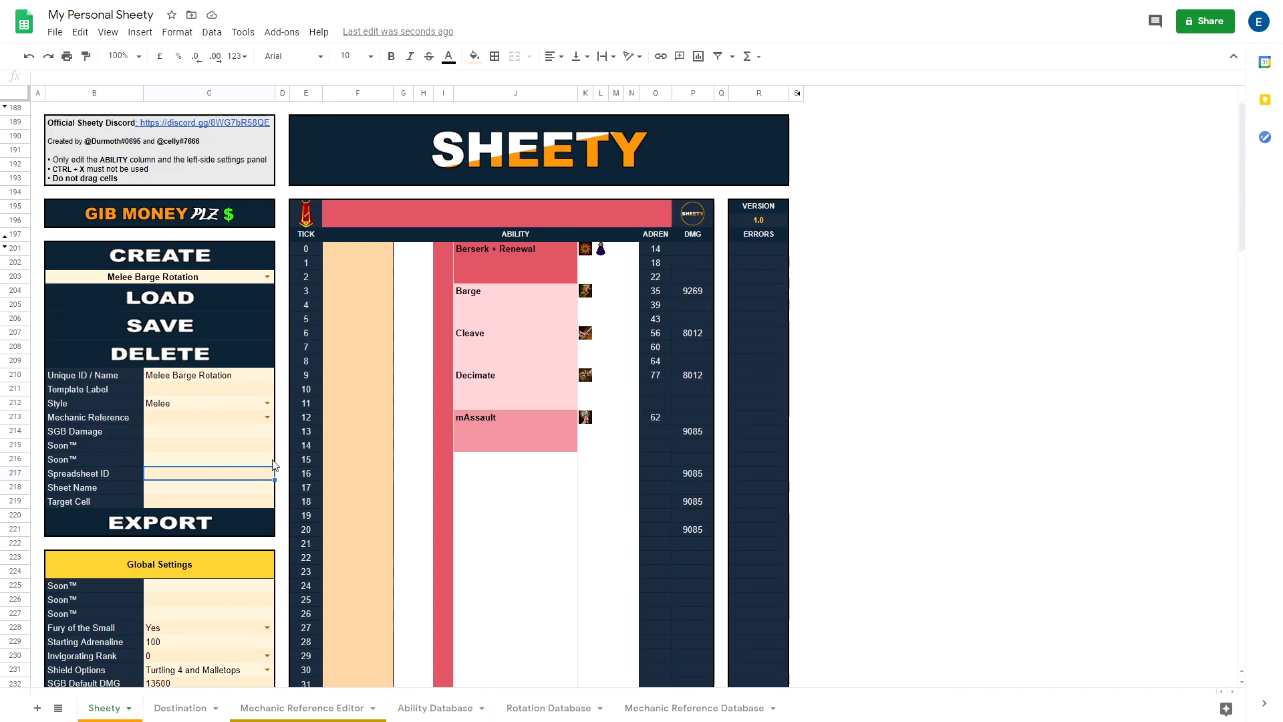
key("F11")
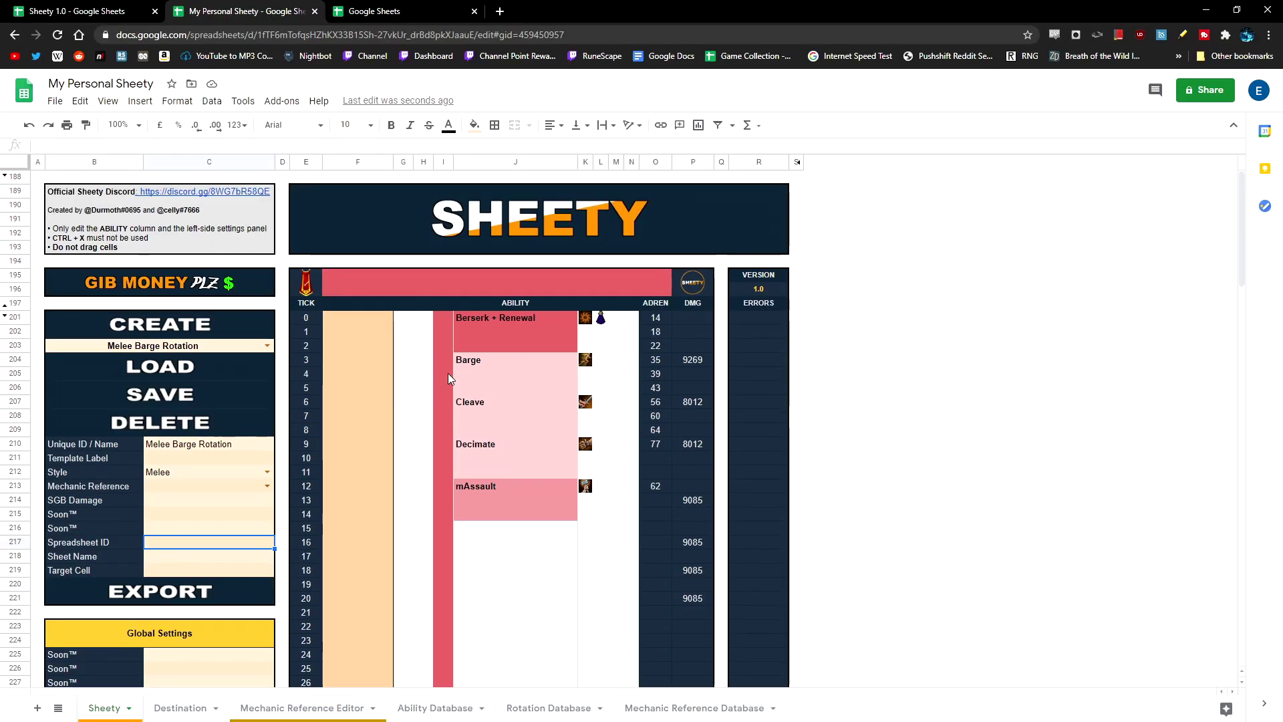
double_click(493, 34)
left_click(493, 35)
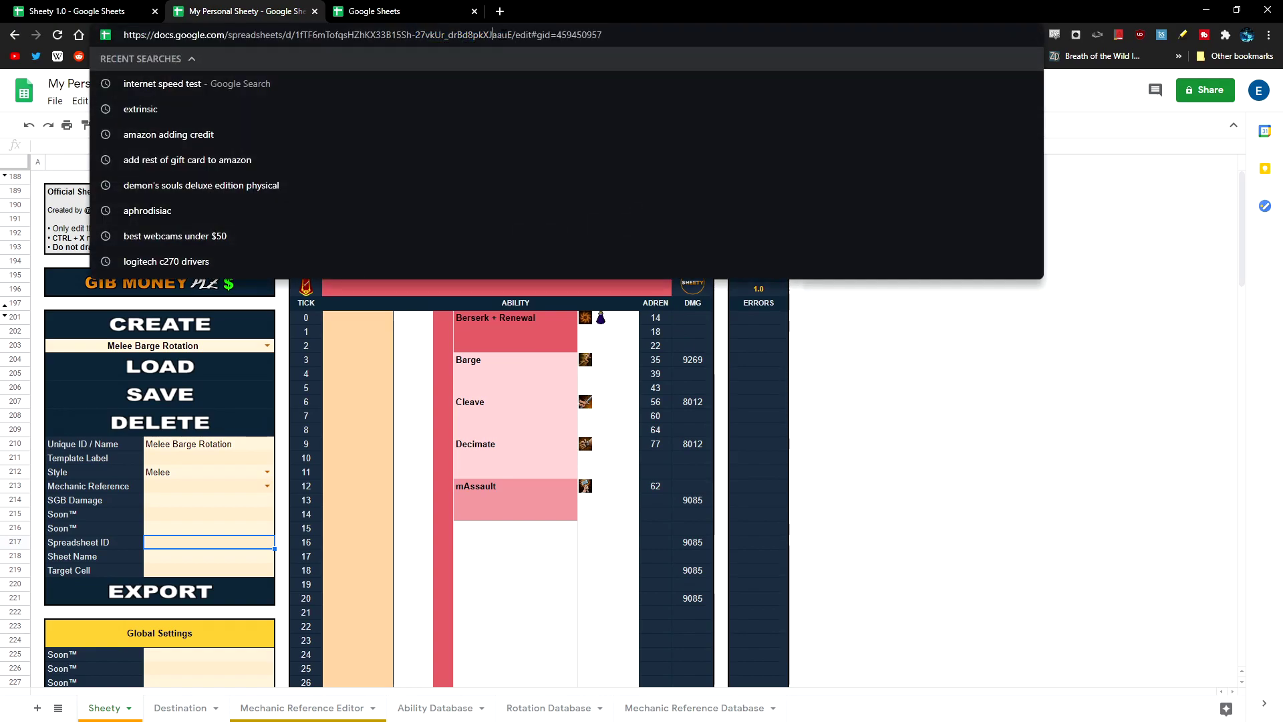
left_click_drag(513, 34, 153, 37)
key("ctrl+c")
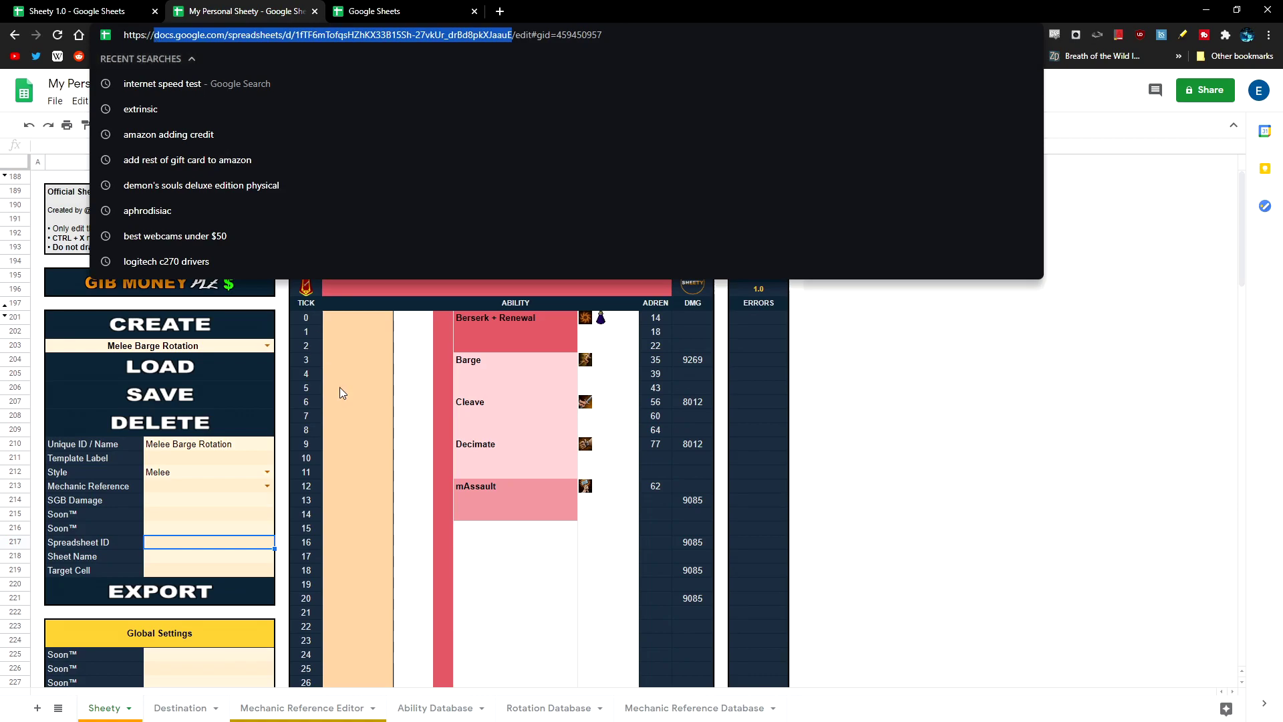
left_click(352, 444)
left_click(203, 543)
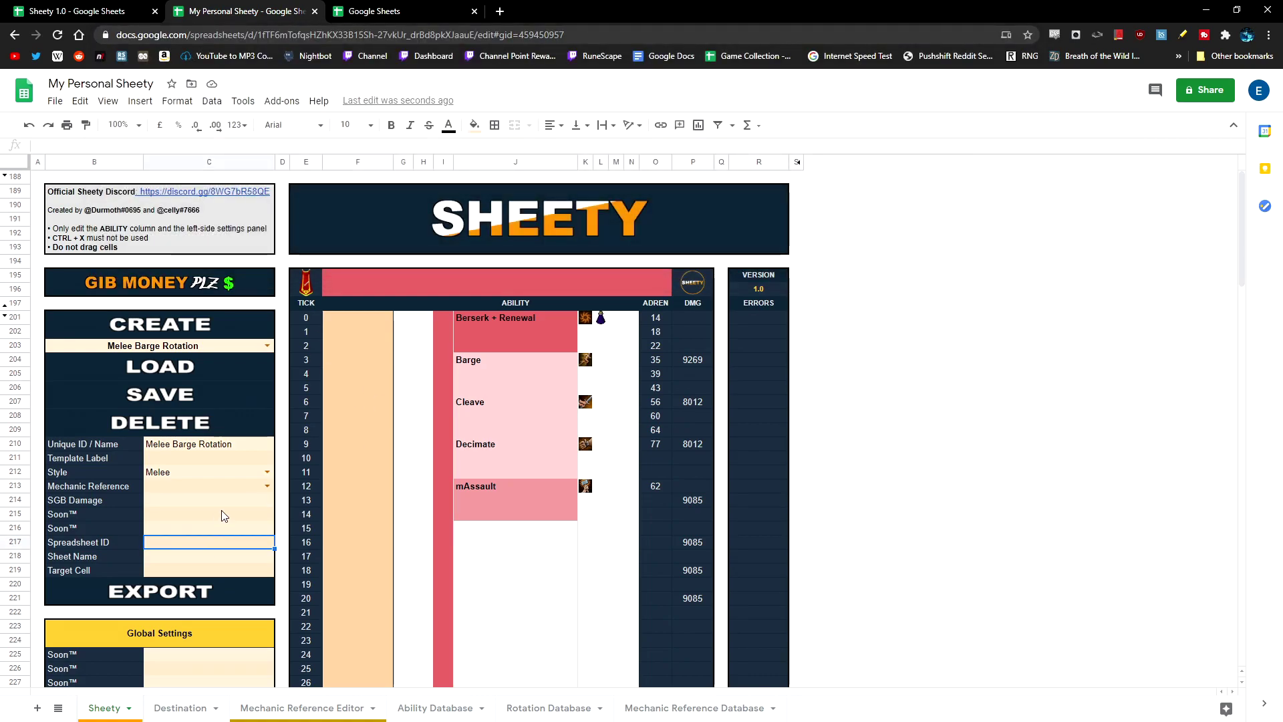
key("F11")
key("ctrl+v")
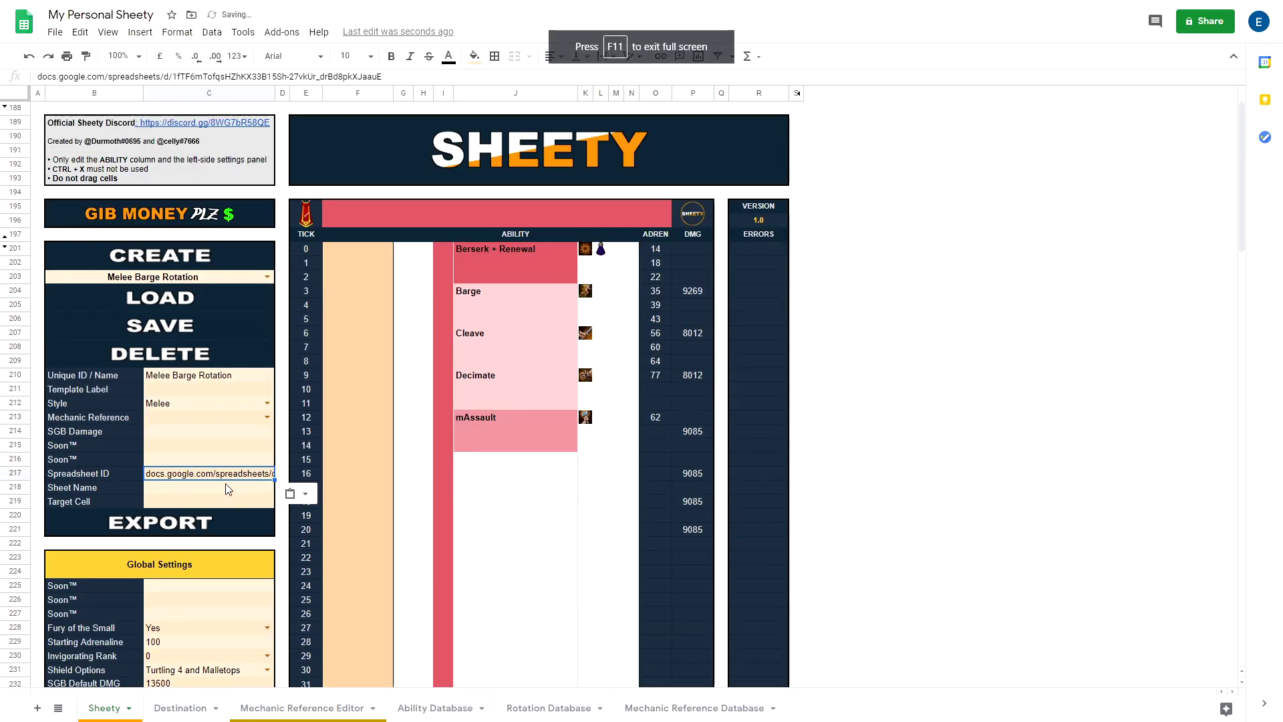
triple_click(237, 473)
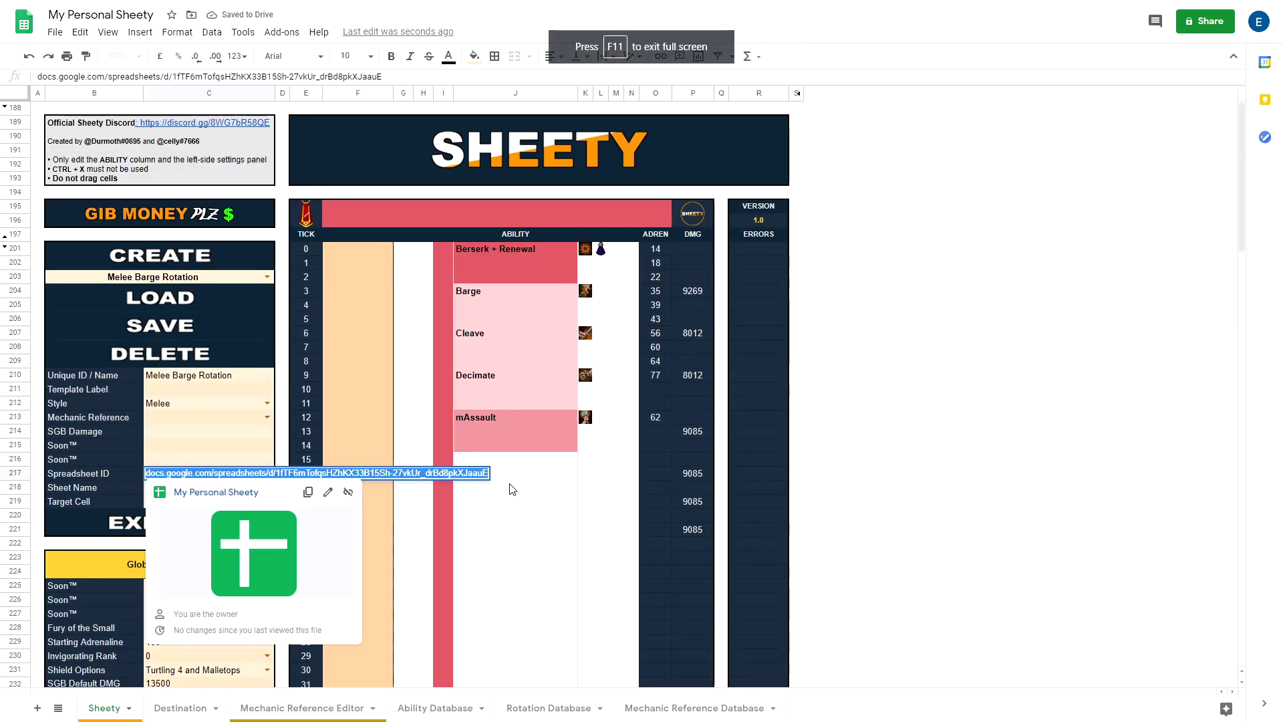
left_click(384, 362)
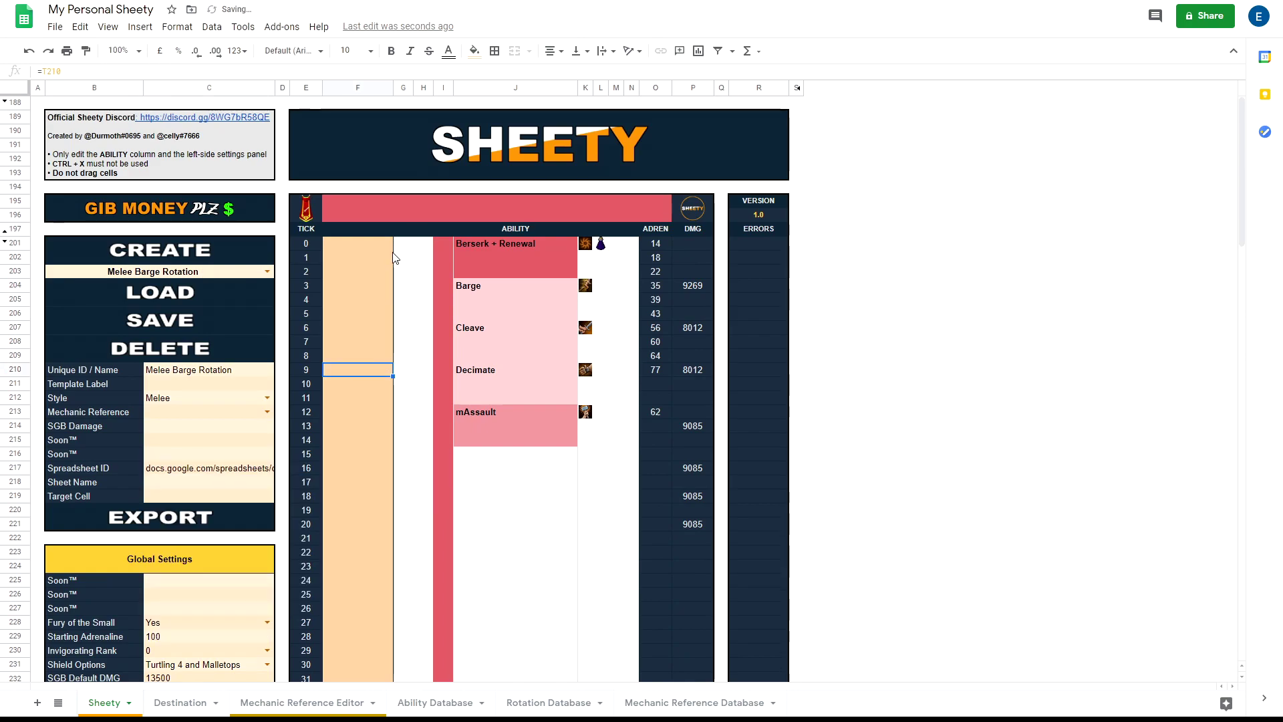
Copy only the ID portion of the spreadsheet's web address and replace the Spreadsheet ID entry with it.
key("F11")
left_click(334, 34)
double_click(468, 34)
left_click(498, 34)
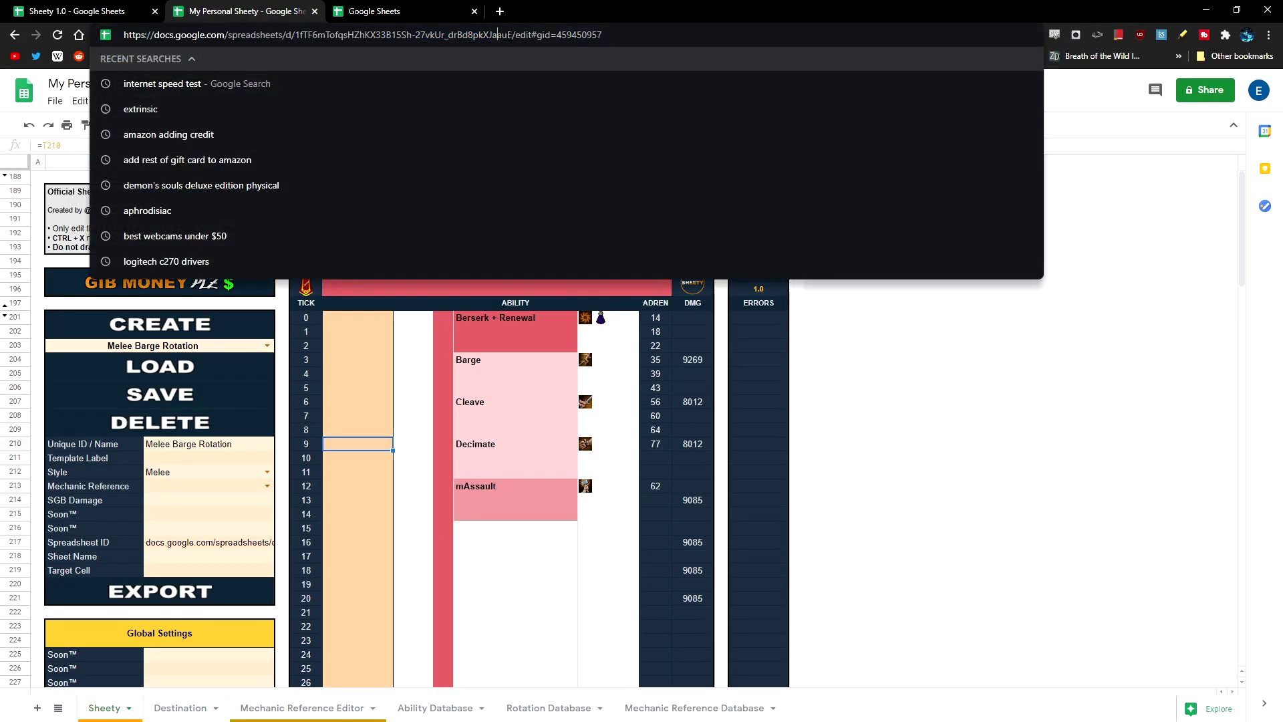
left_click_drag(509, 34, 297, 44)
key("ctrl+c")
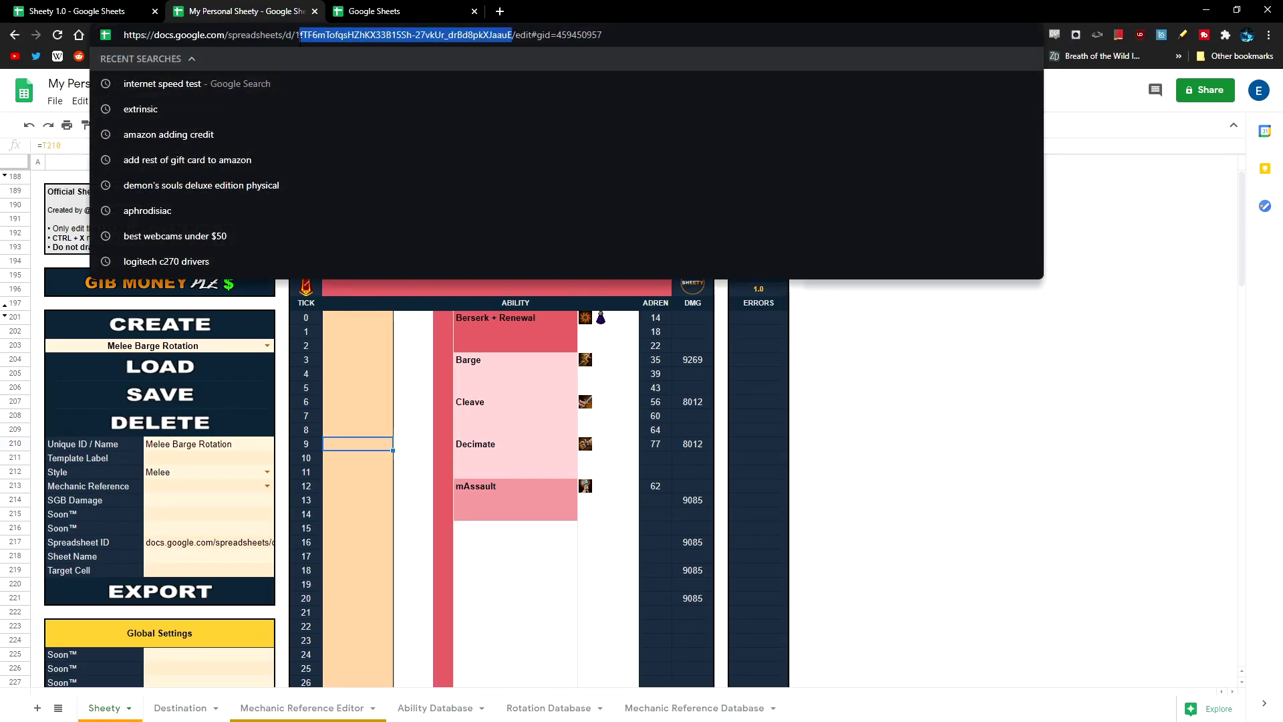
left_click(247, 544)
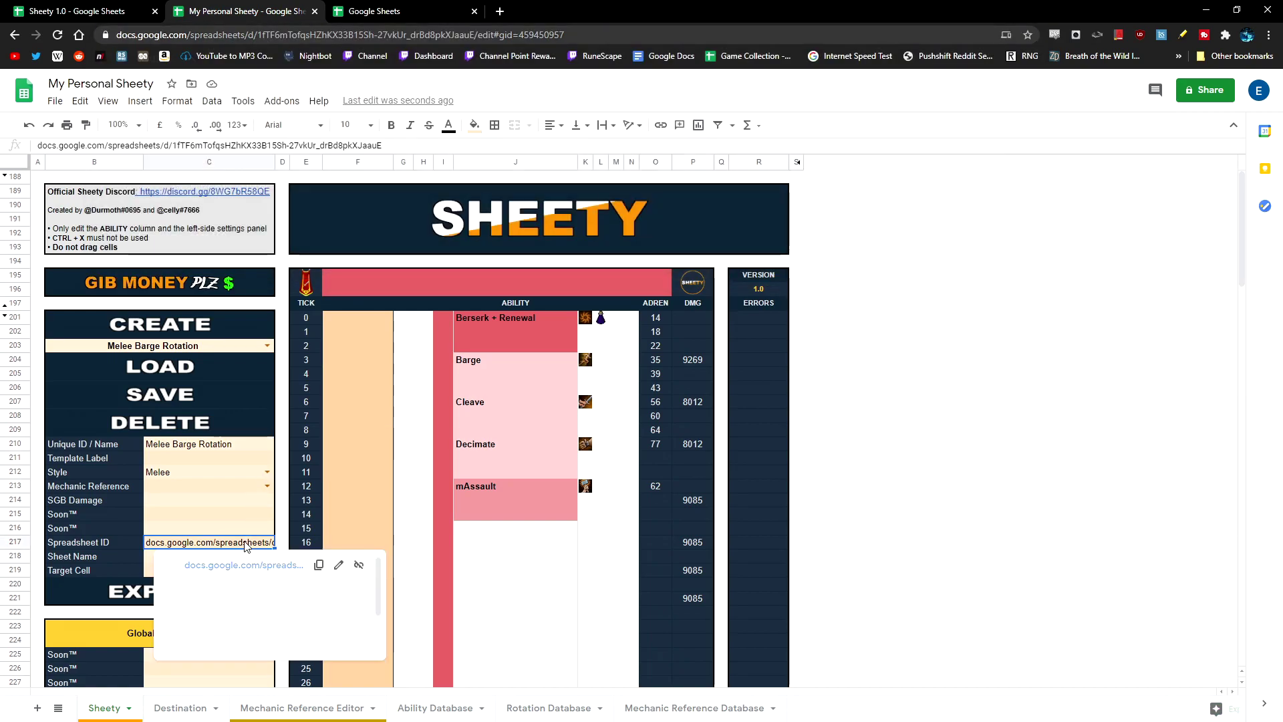
key("F11")
key("Delete")
key("ctrl+v")
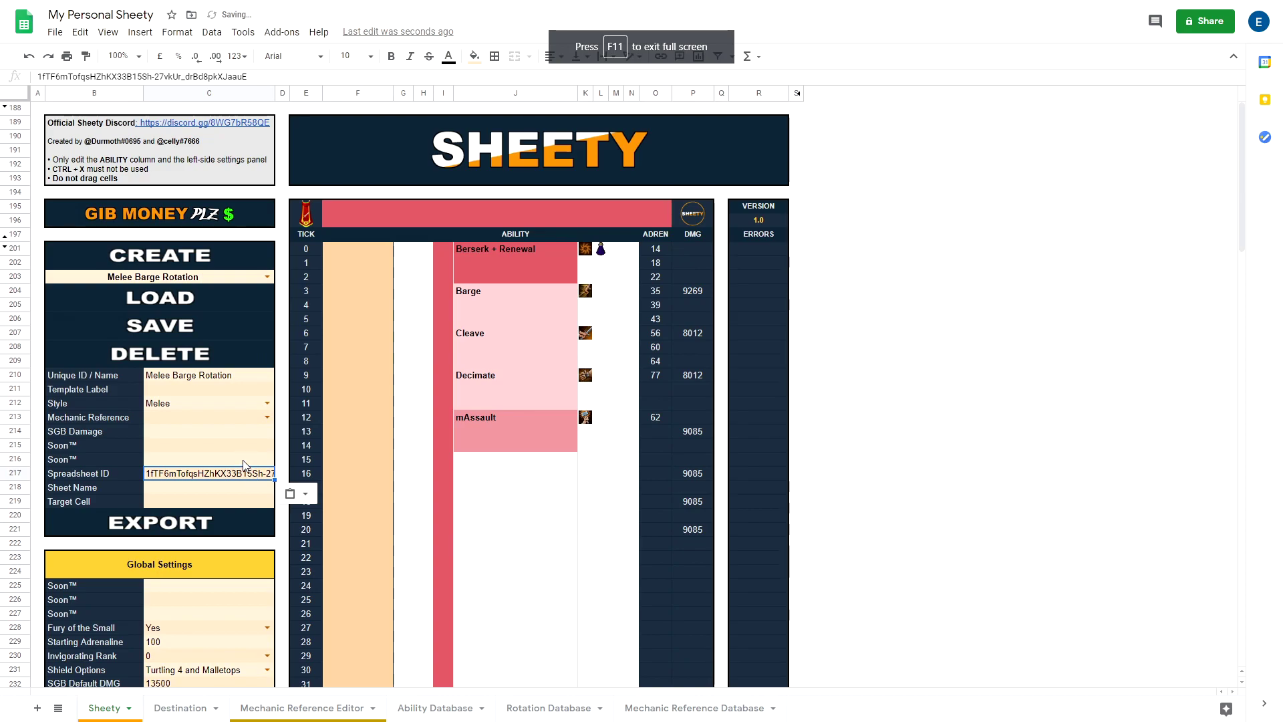
Set the export Sheet Name to Destination and the Target Cell to A1.
left_click(231, 503)
left_click(220, 489)
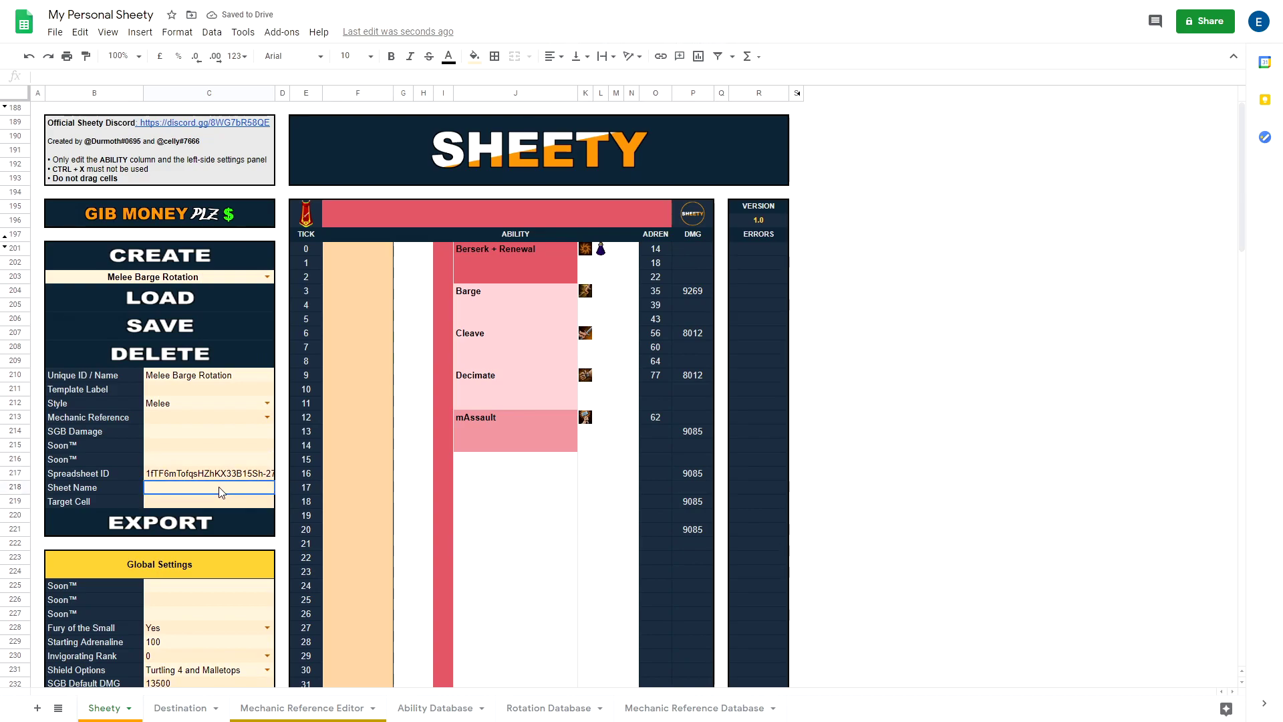
type("Destina")
key("Return")
left_click(193, 708)
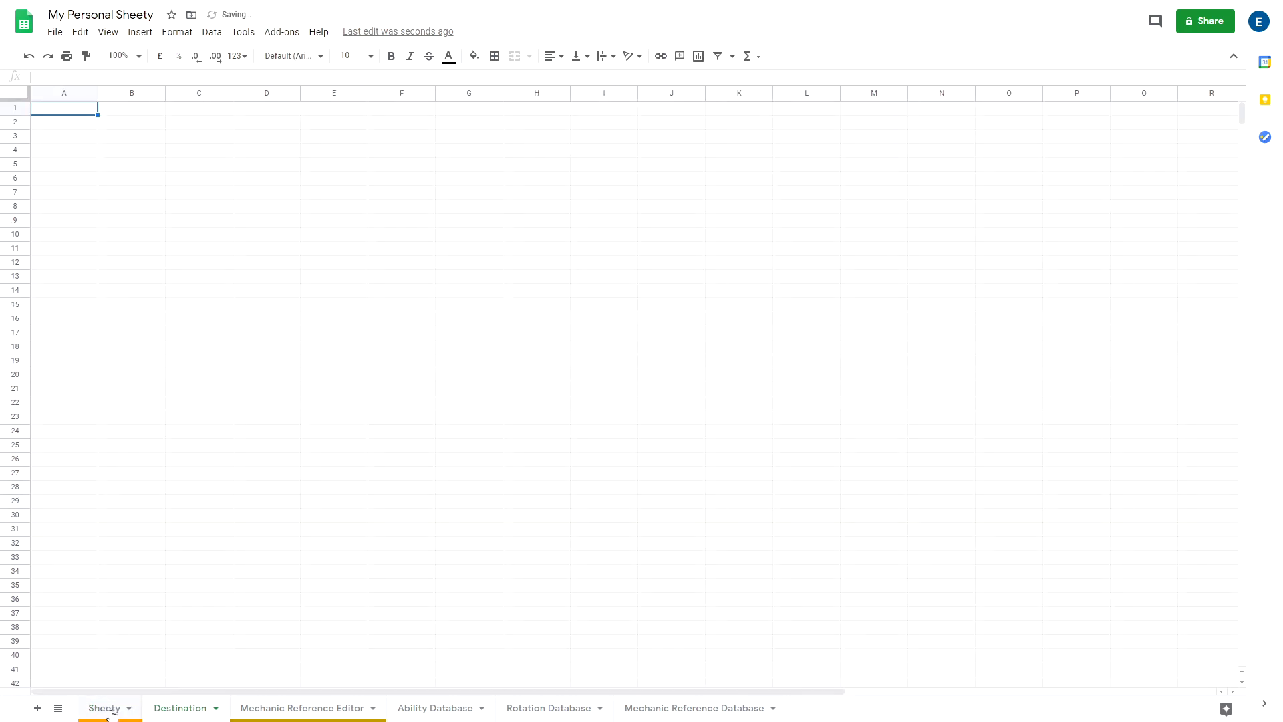
left_click(112, 711)
left_click(177, 502)
type("A1")
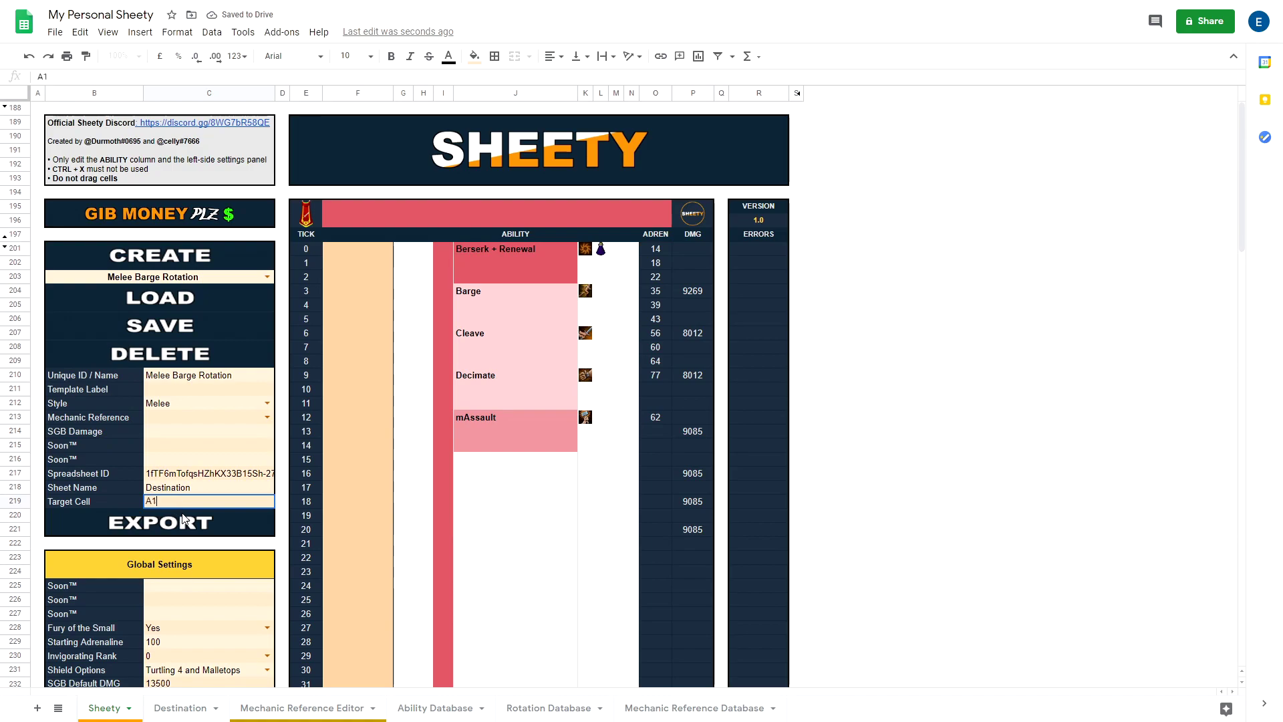
left_click(378, 505)
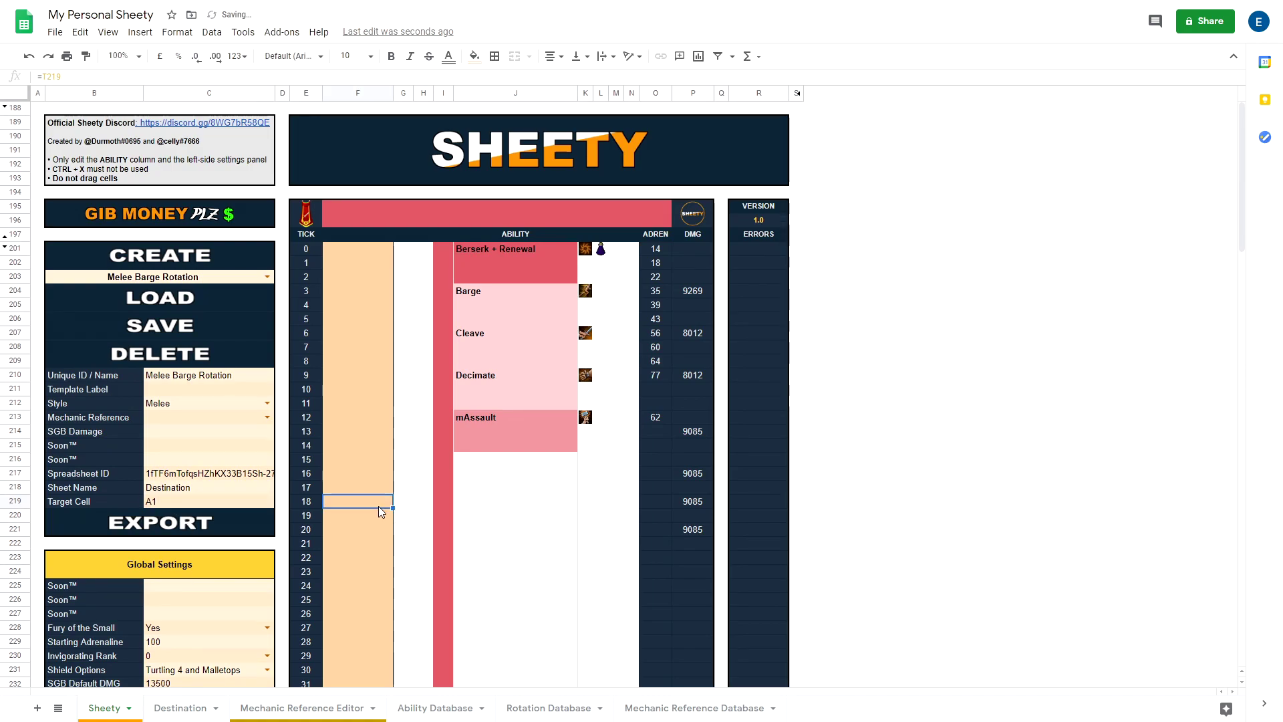
Export the Melee Barge Rotation and check the exported table on the Destination sheet.
left_click(190, 527)
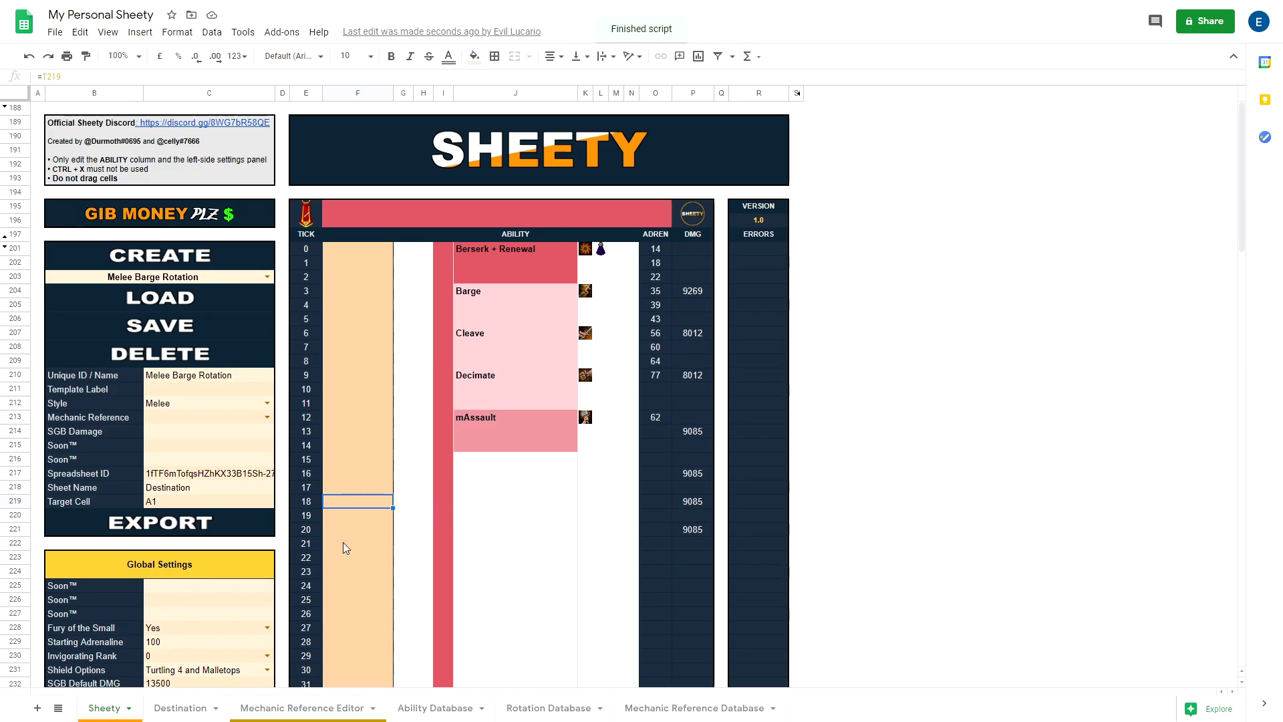
left_click(186, 711)
left_click(431, 487)
scroll(468, 508, "down", 1)
left_click(435, 533)
scroll(434, 533, "up", 1)
left_click(528, 518)
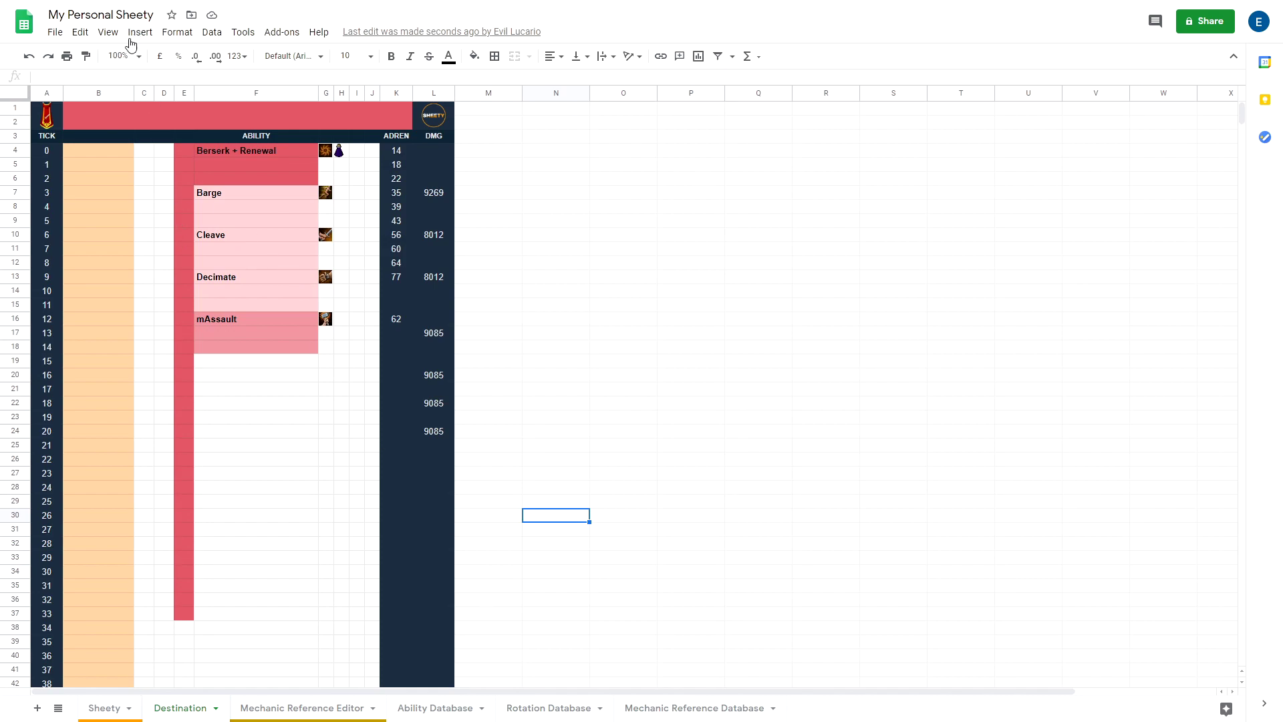
Hide the gridlines on the Destination sheet and return to the Sheety sheet.
left_click(106, 33)
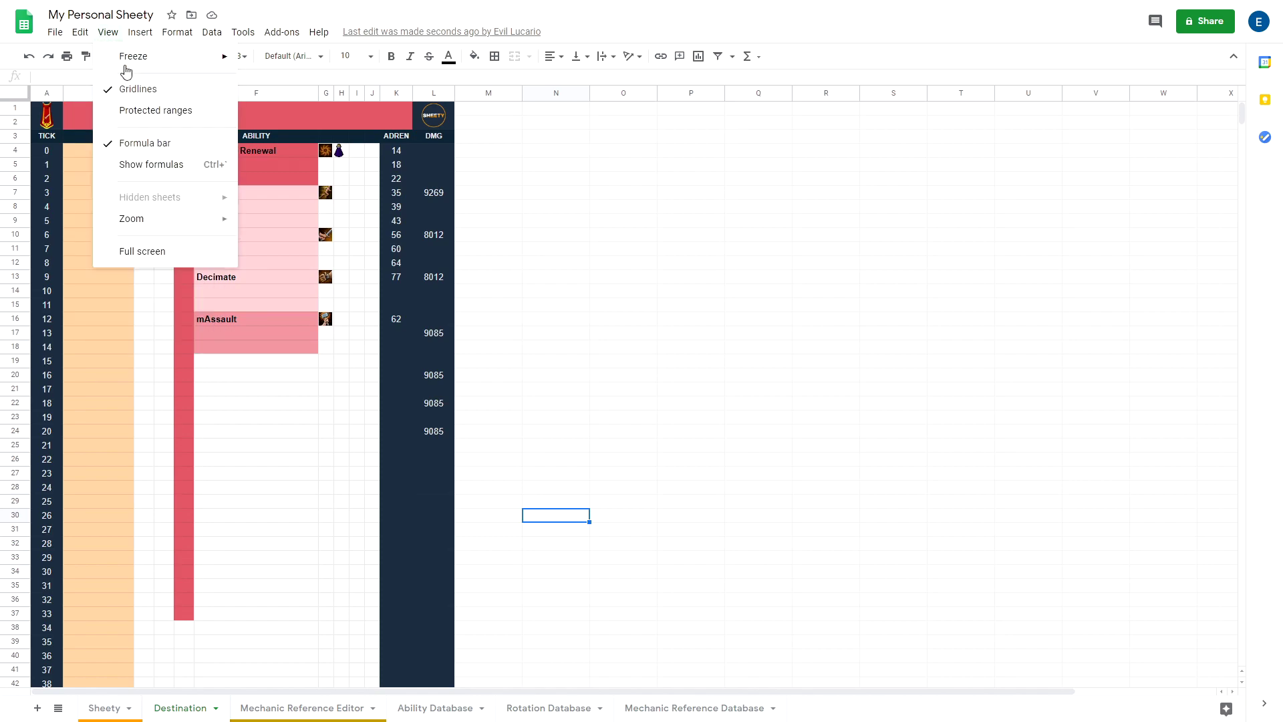
left_click(134, 89)
left_click(418, 474)
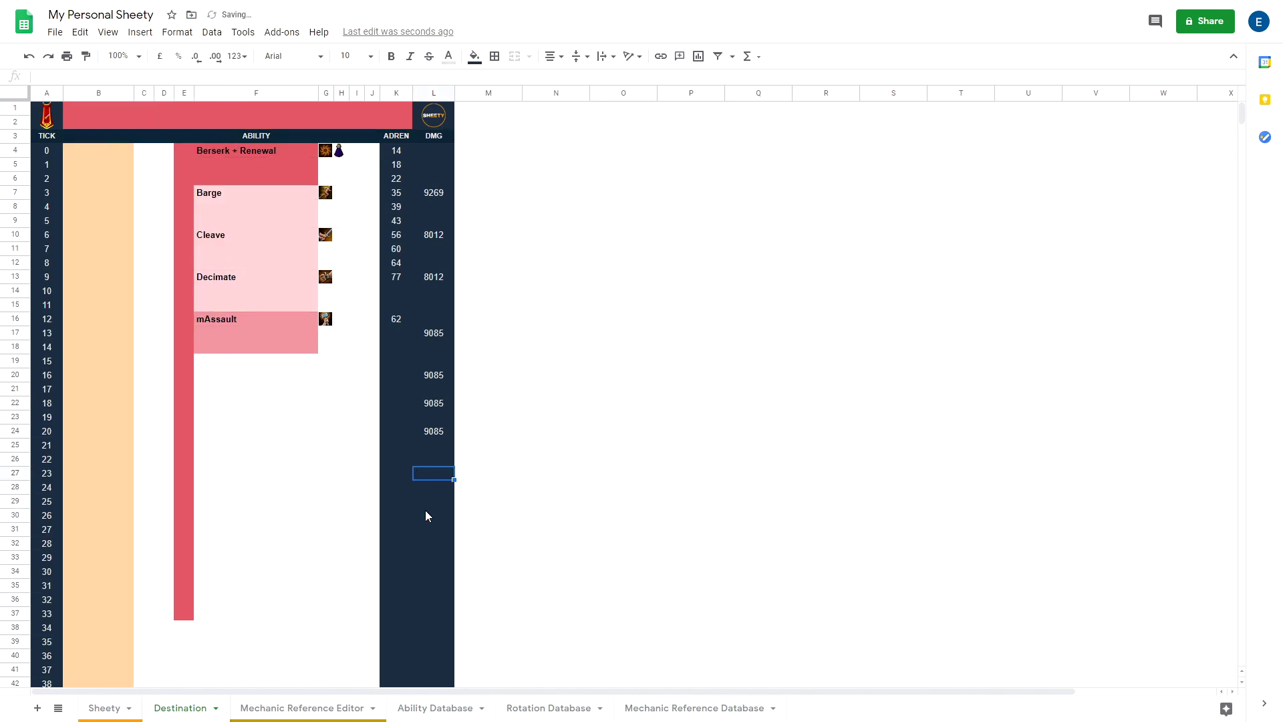
left_click(435, 643)
left_click(94, 707)
left_click(572, 518)
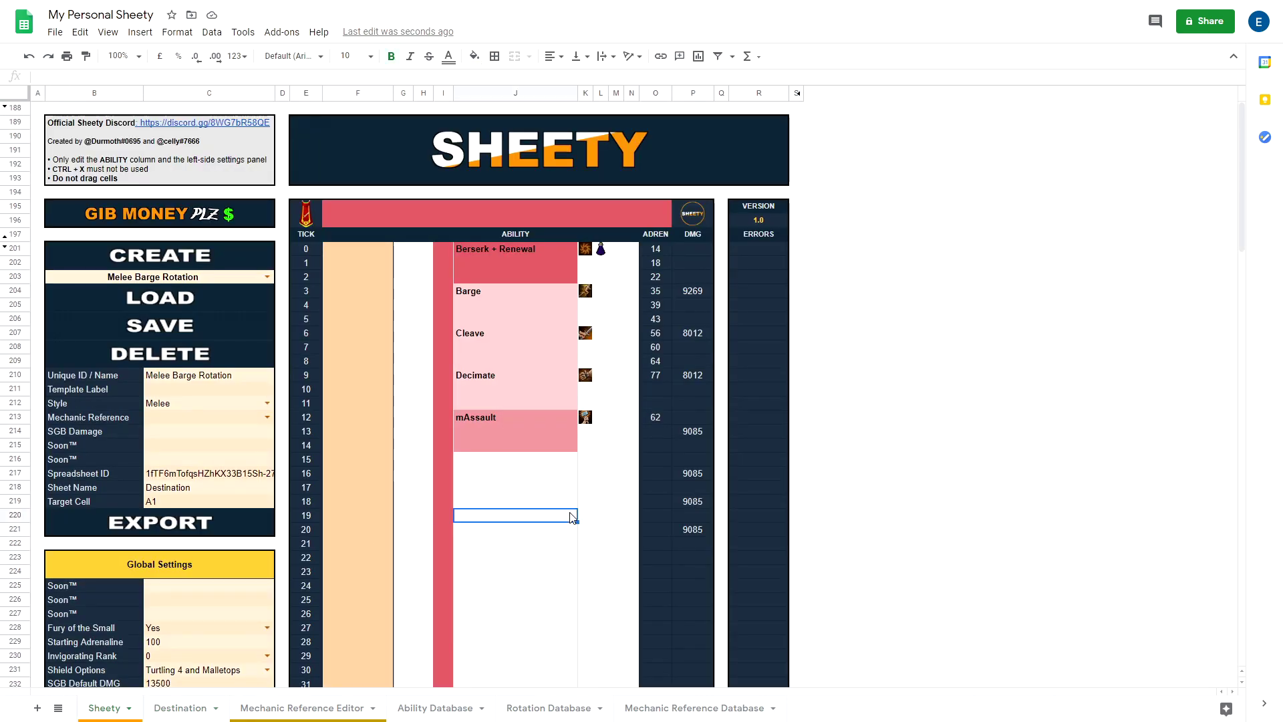
Check the usage notes, and try moving the ability cells of ticks 0–12 so they start at tick 13, undoing the move.
left_click(563, 500)
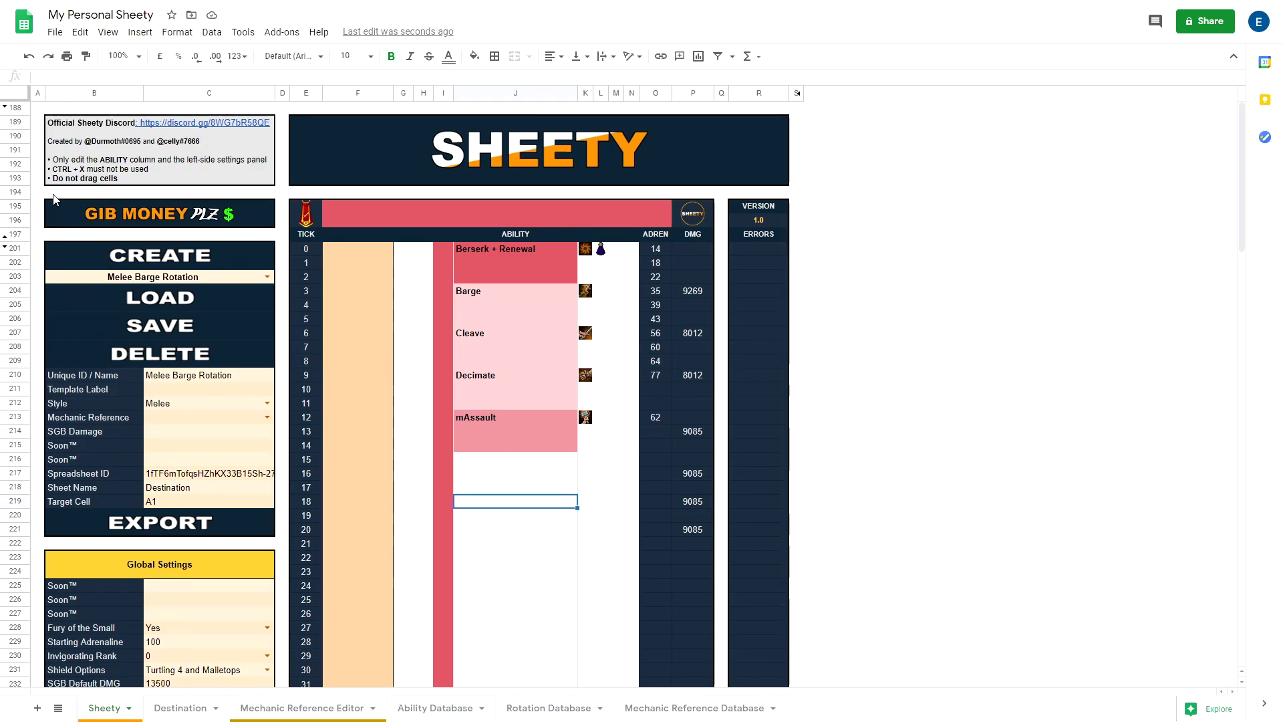
left_click(68, 176)
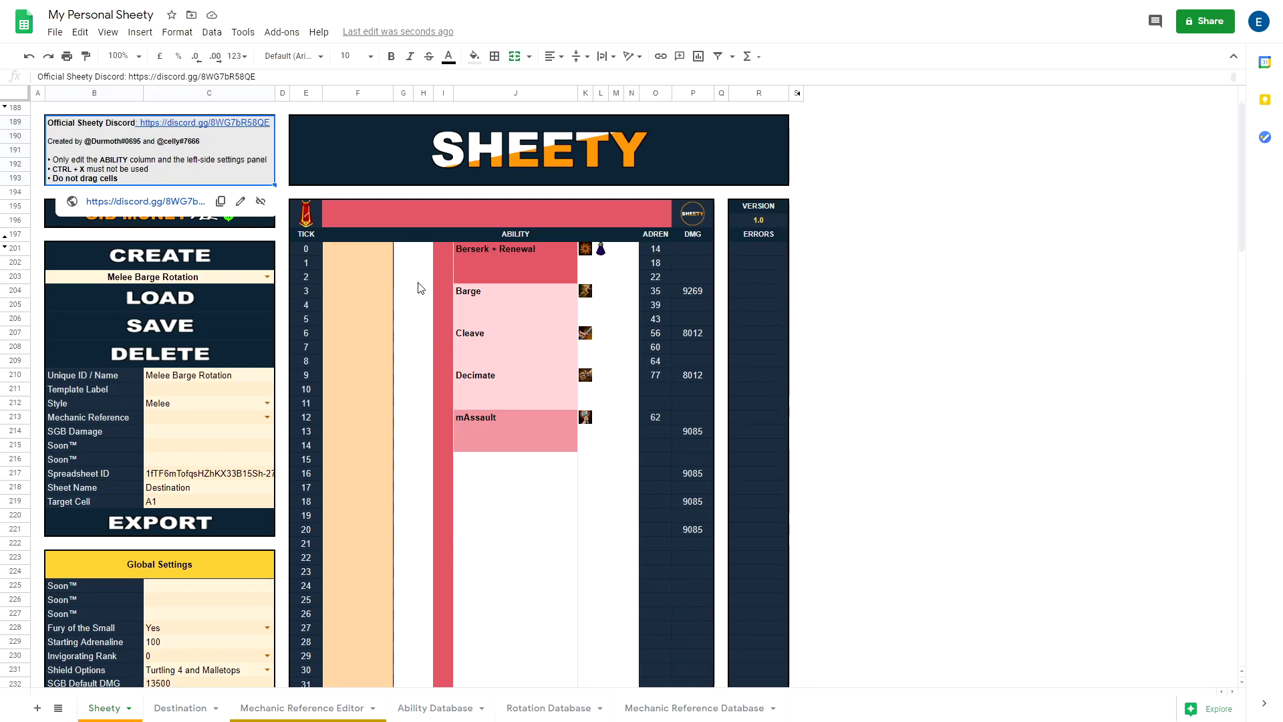
left_click_drag(475, 254, 496, 610)
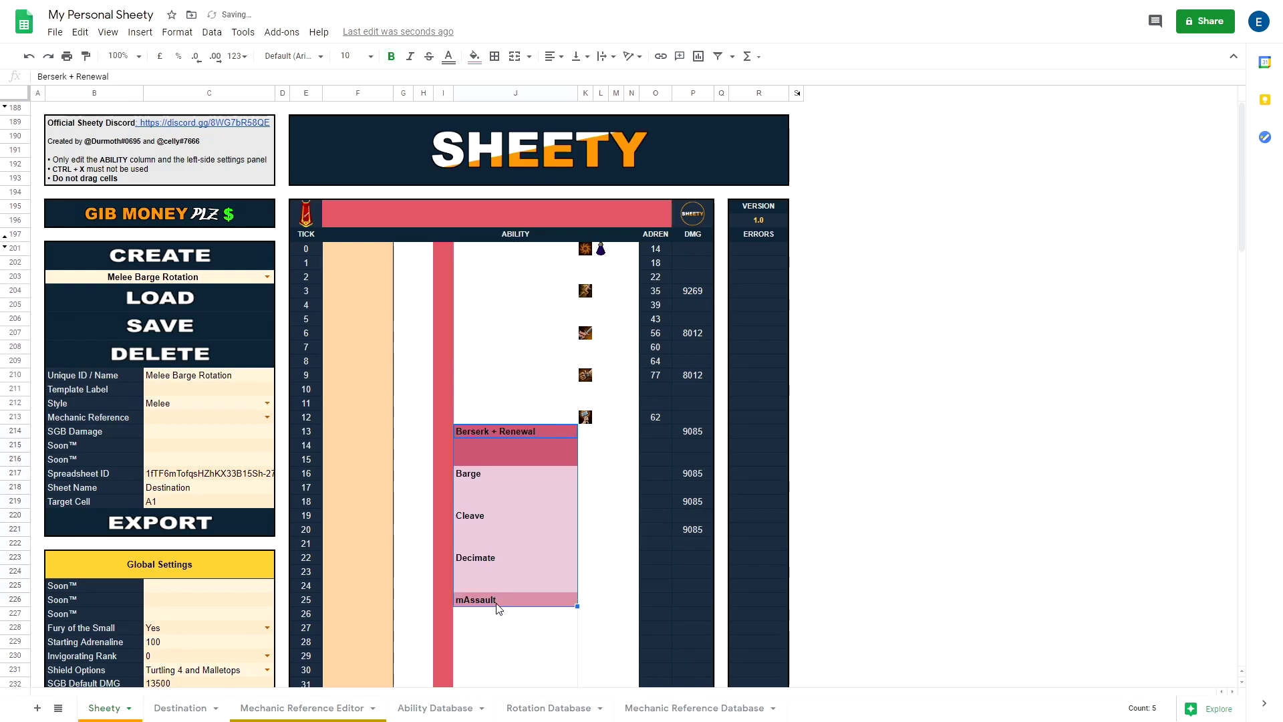
left_click(599, 361)
left_click(543, 434)
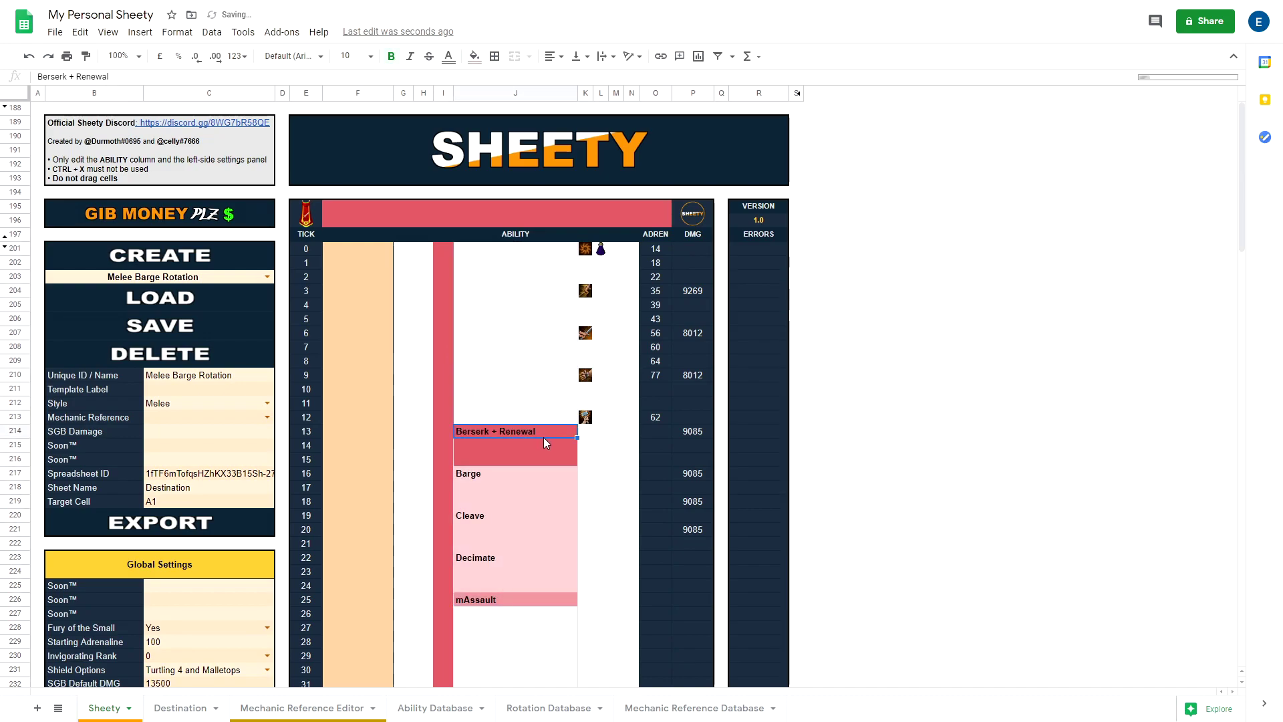
left_click(609, 250)
left_click(508, 431)
key("ctrl+z")
Try cutting the abilities from Berrserk + Renewal through mAssault and pasting them from tick 13, and undo the paste.
left_click(513, 263)
left_click(514, 249)
left_click(470, 418, "shift")
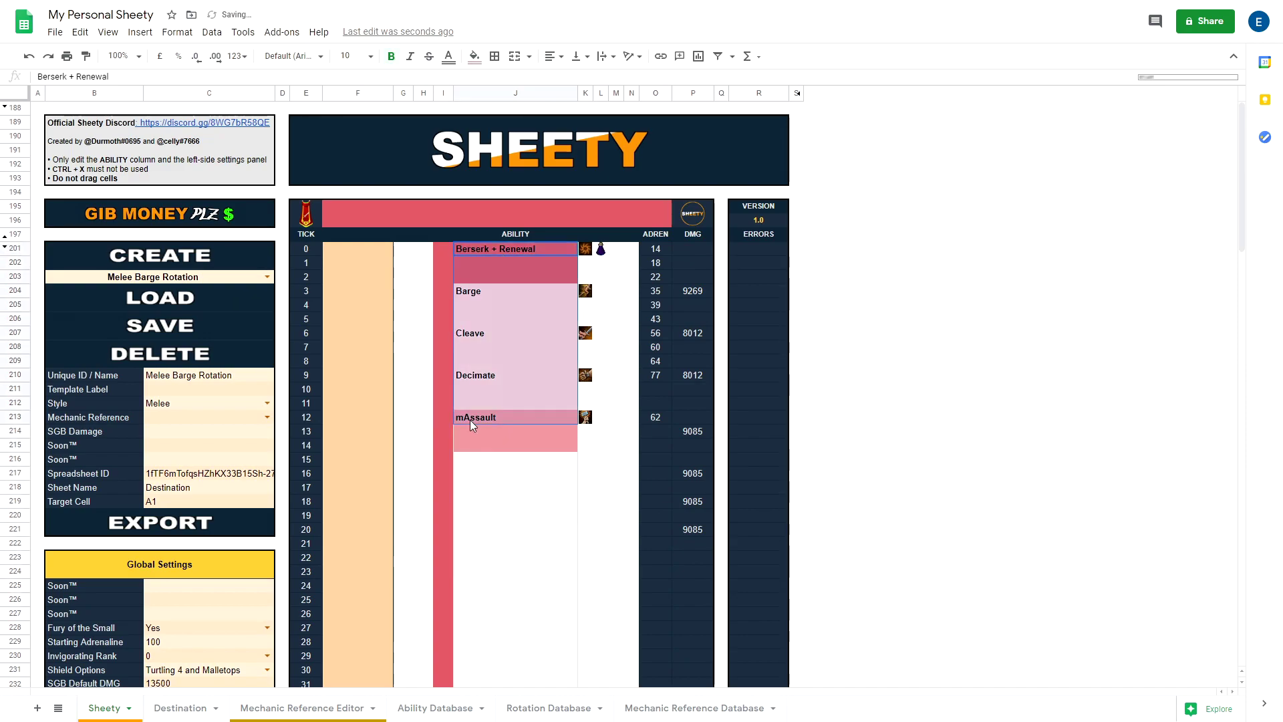
key("ctrl+x")
left_click(495, 435)
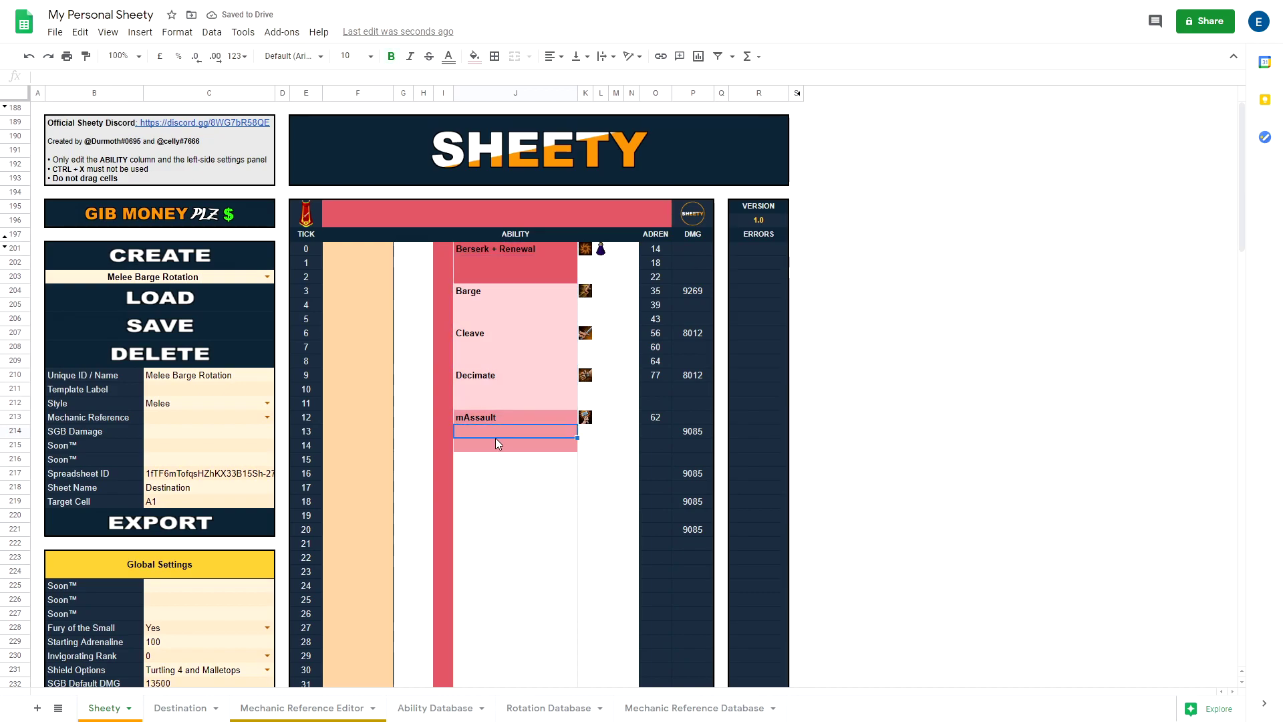
key("ctrl+v")
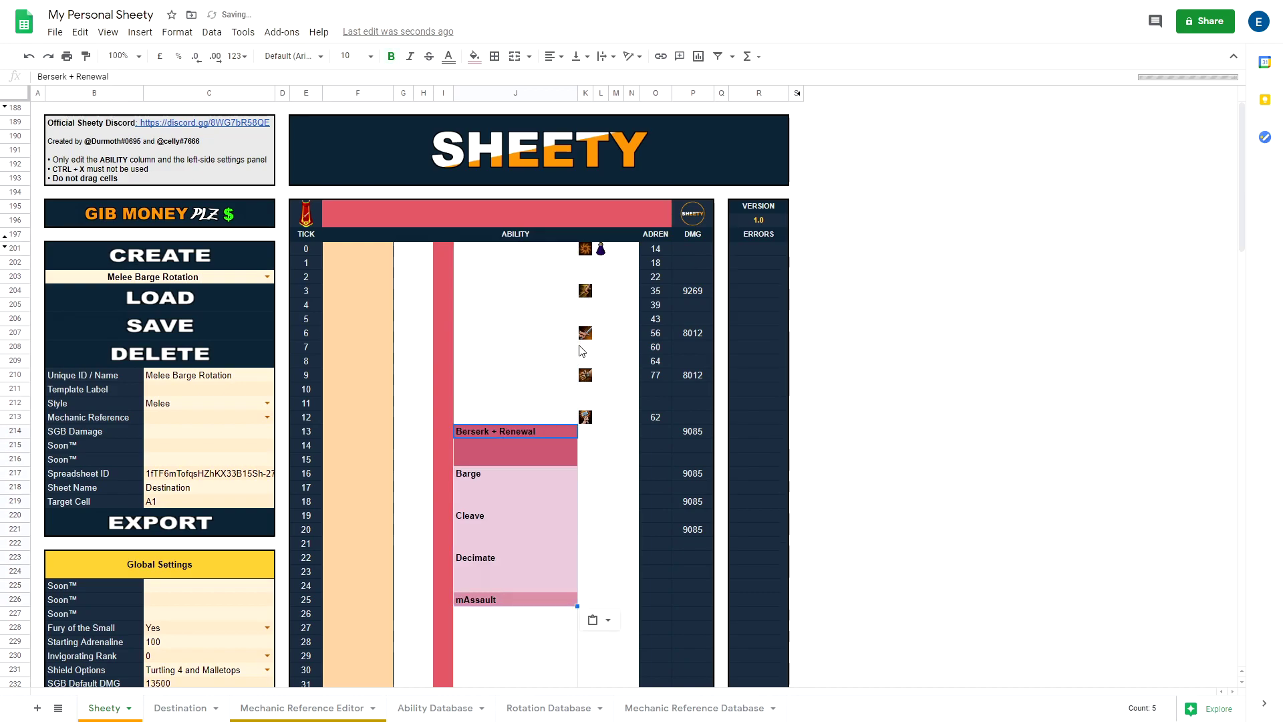
key("ctrl+z")
left_click(532, 346)
left_click(526, 321)
left_click(513, 338)
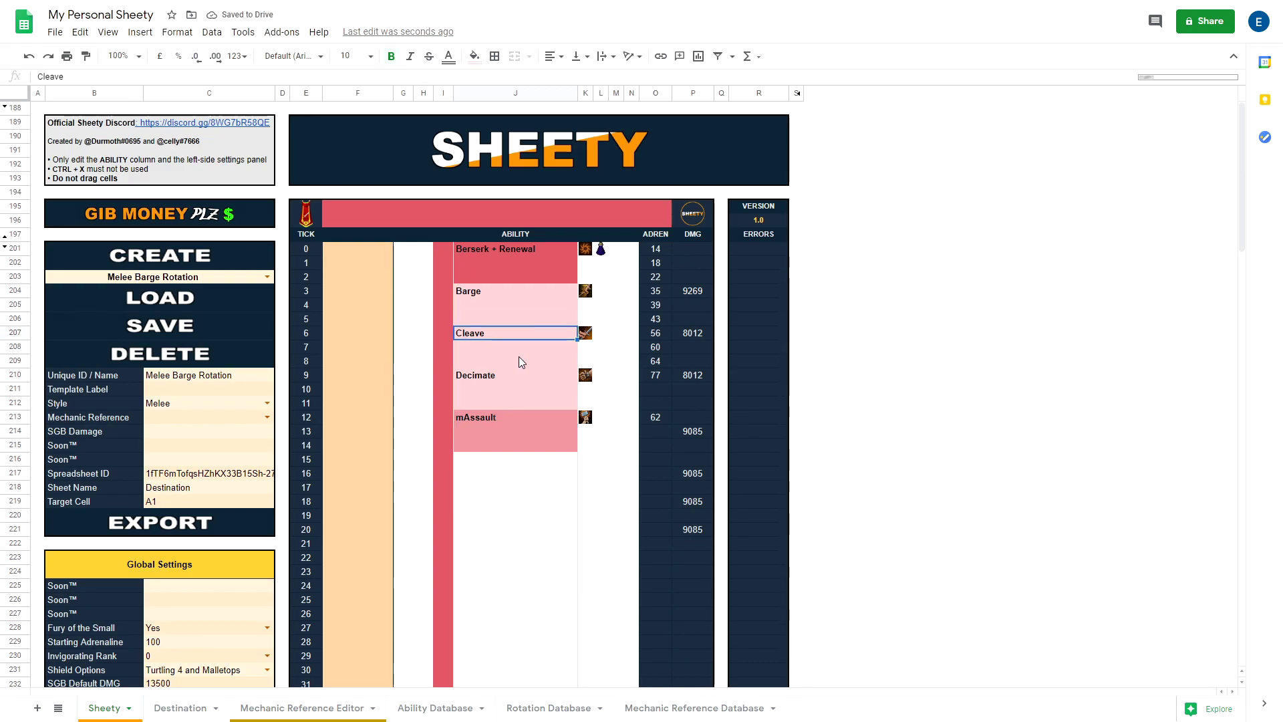
left_click(519, 376)
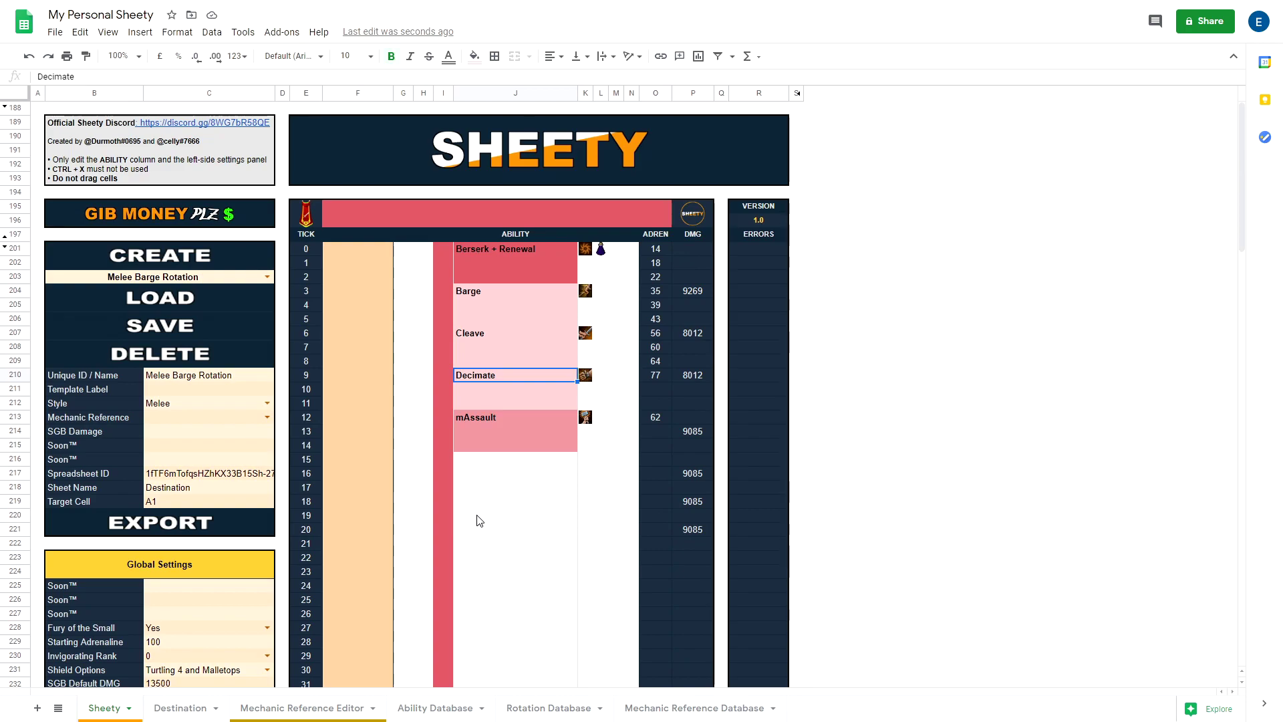
Look through the melee ability entries in the Ability Database and return to the empty ability cells below mAssault on the Sheety sheet.
scroll(294, 454, "down", 8)
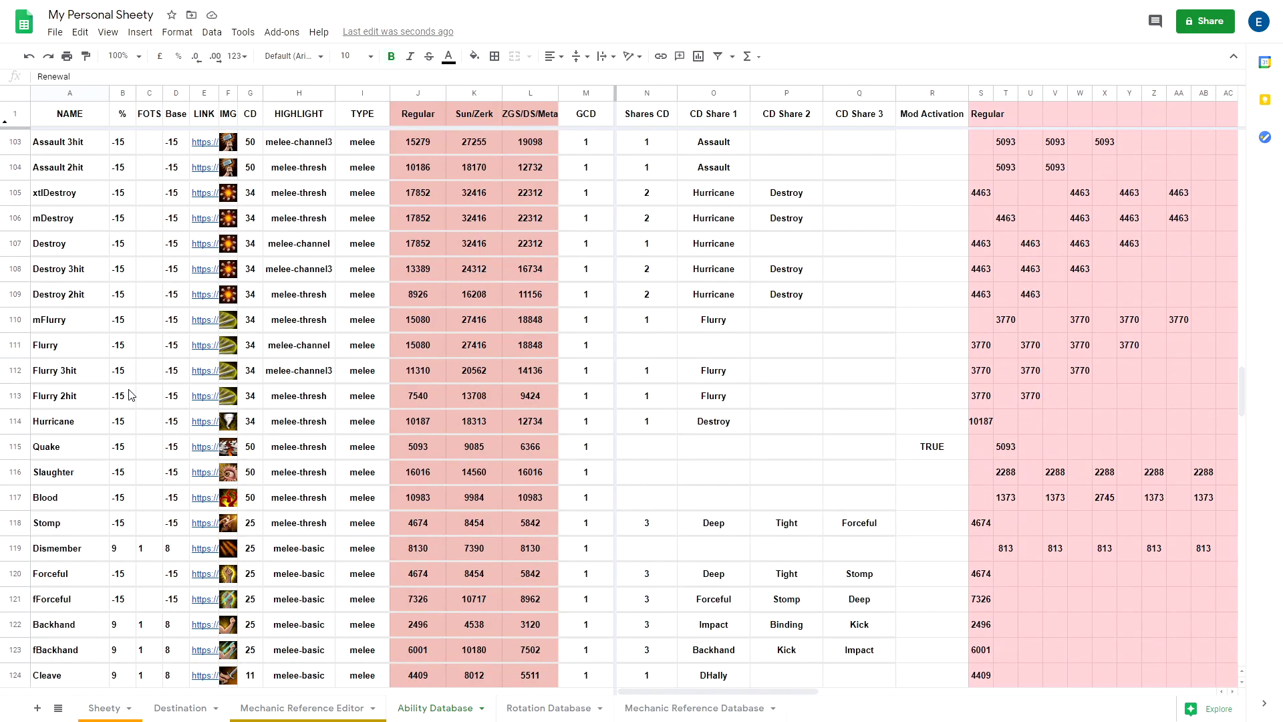
scroll(401, 477, "down", 6)
scroll(193, 536, "up", 7)
scroll(194, 537, "up", 7)
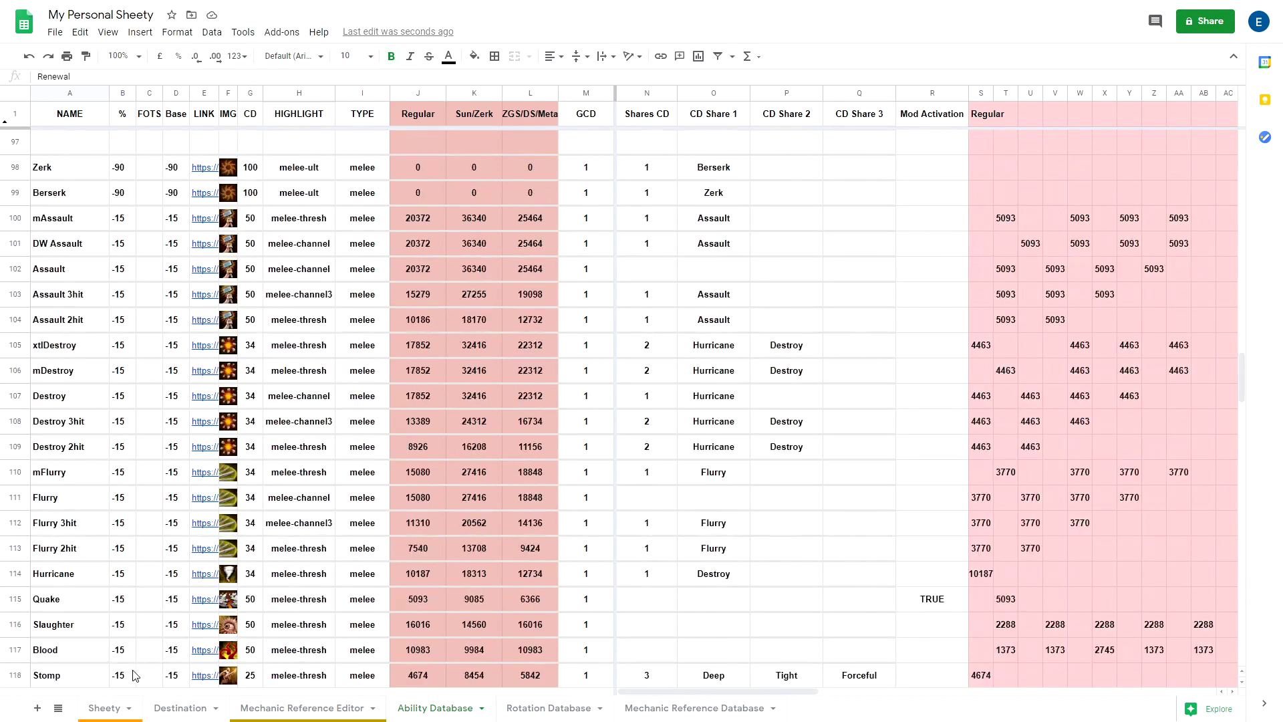
left_click(115, 708)
left_click(541, 474)
left_click(534, 462)
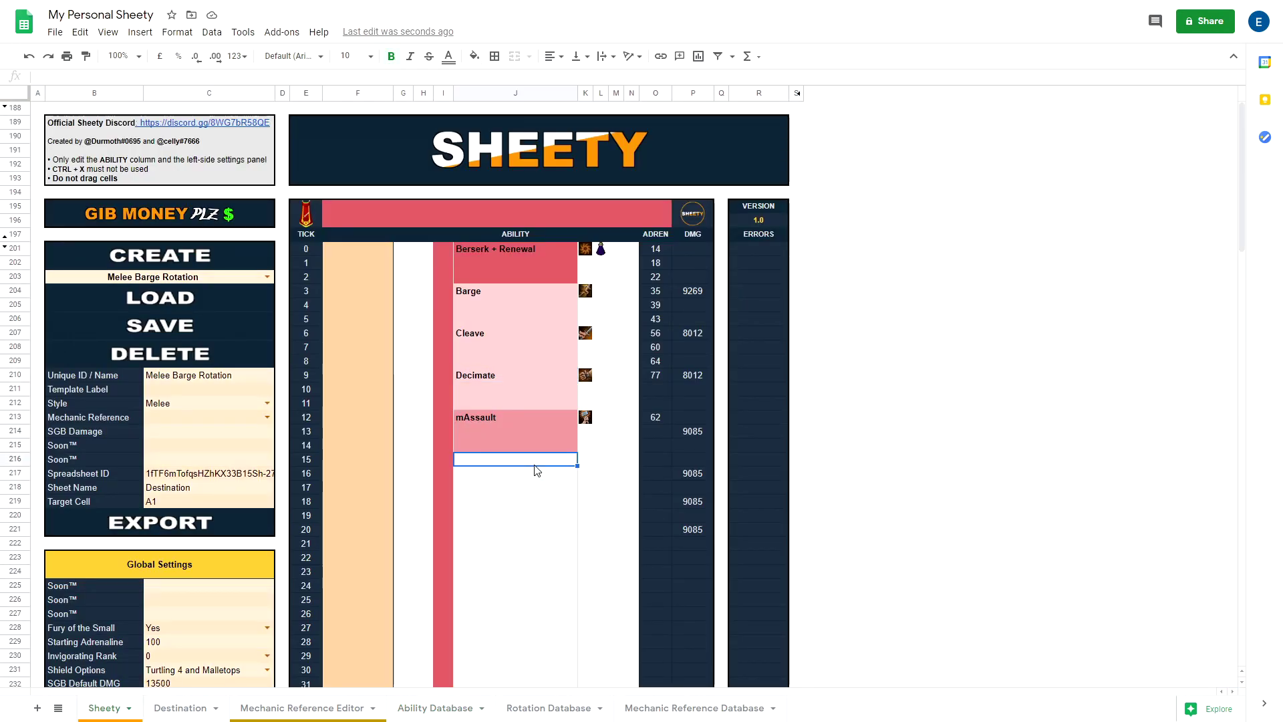